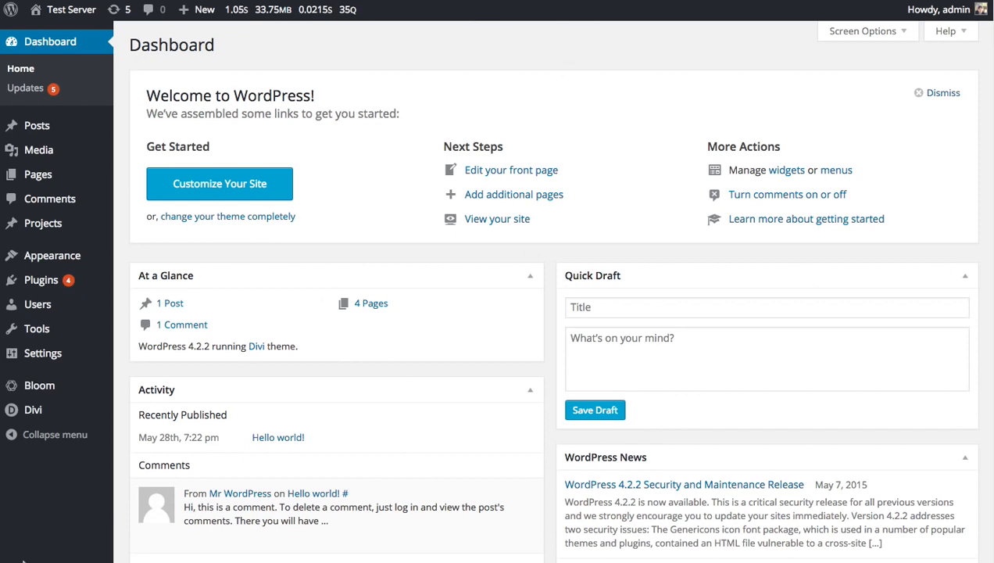
# - Open the Divi Library to view the list of saved layouts
pyautogui.moveTo(36, 416)
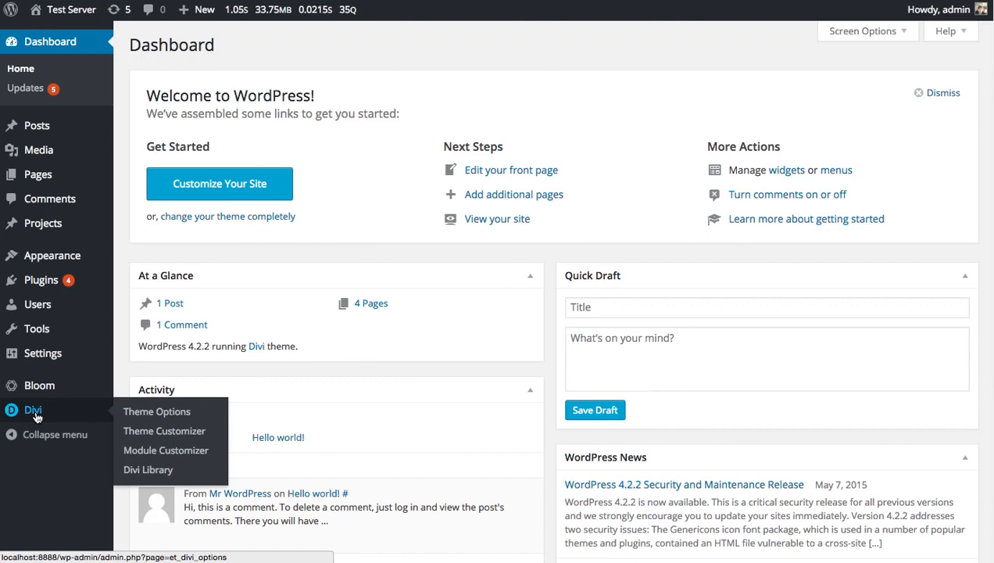
pyautogui.click(154, 478)
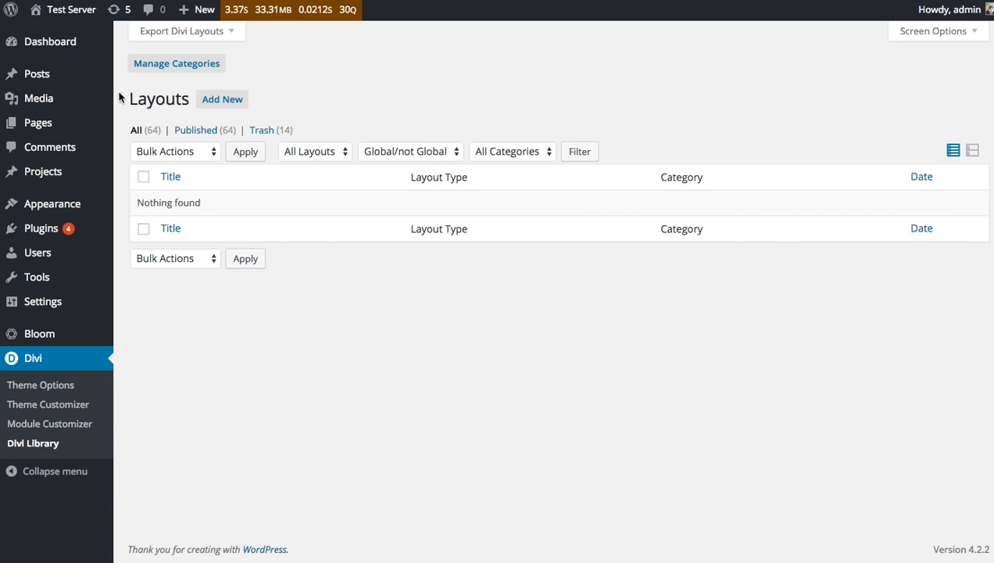
# - Open the site's homepage for editing in the Divi Builder and review its sections and modules
pyautogui.click(86, 16)
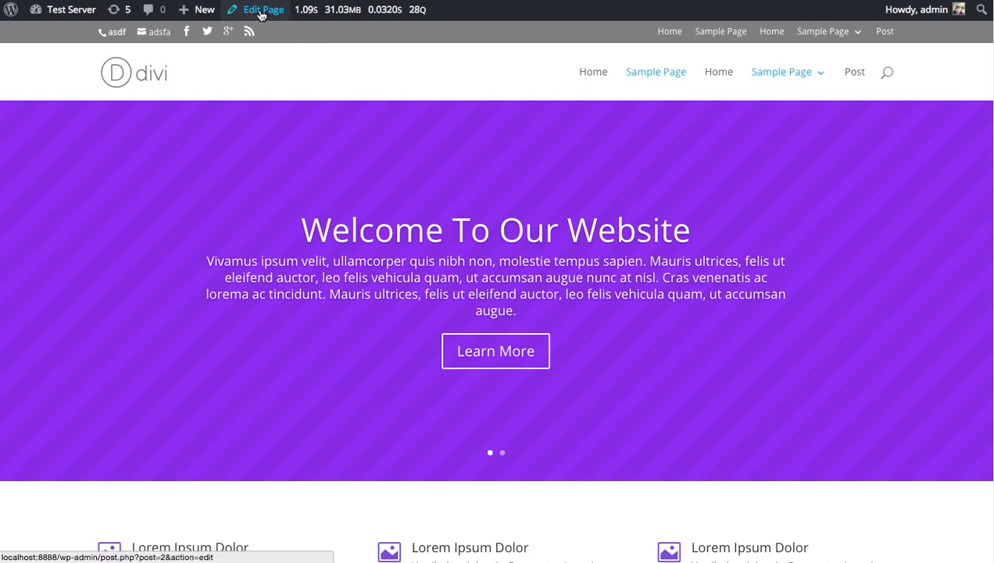
pyautogui.click(262, 15)
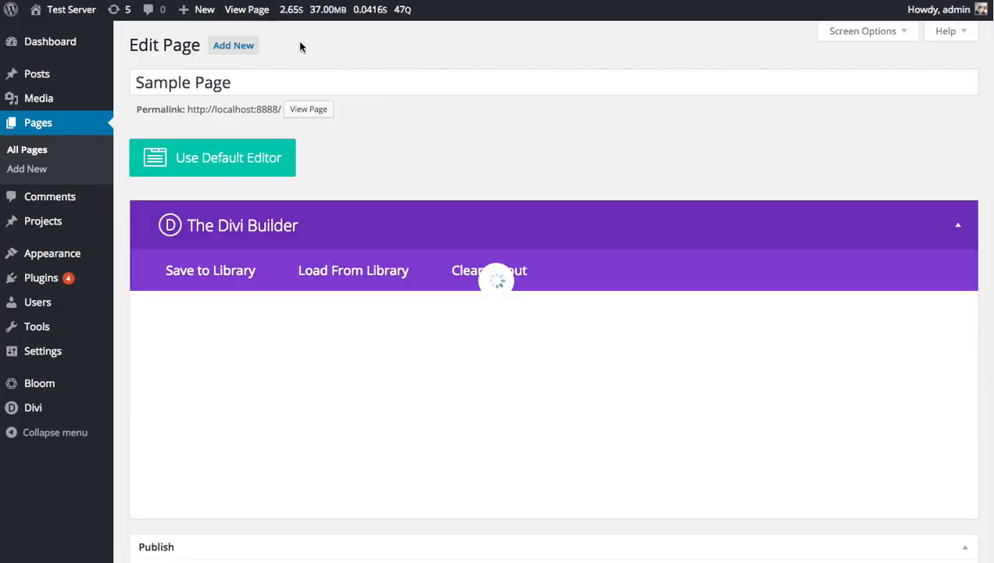
pyautogui.scroll(-3, 590, 207)
pyautogui.scroll(3, 589, 208)
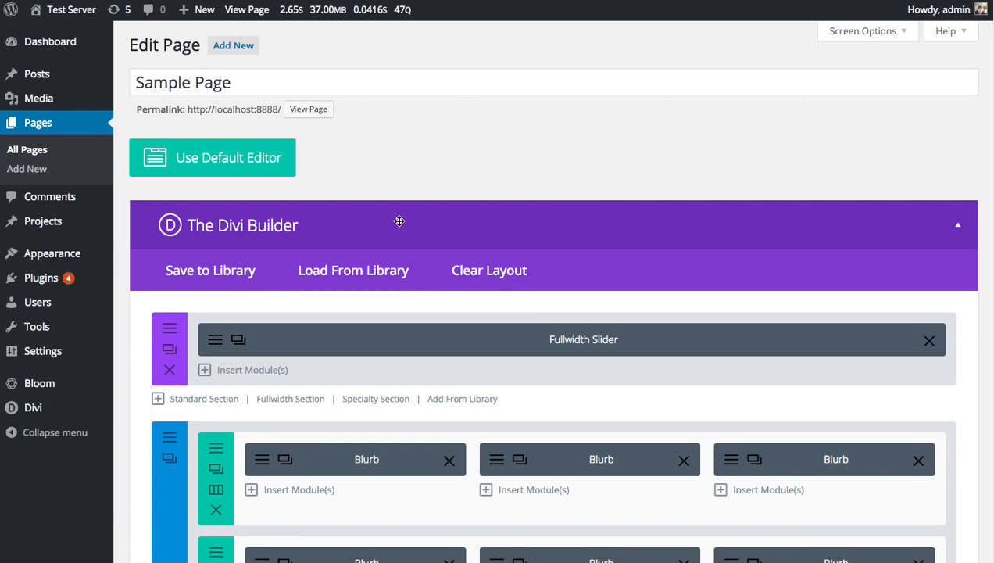
pyautogui.scroll(-10, 544, 273)
pyautogui.scroll(5, 545, 274)
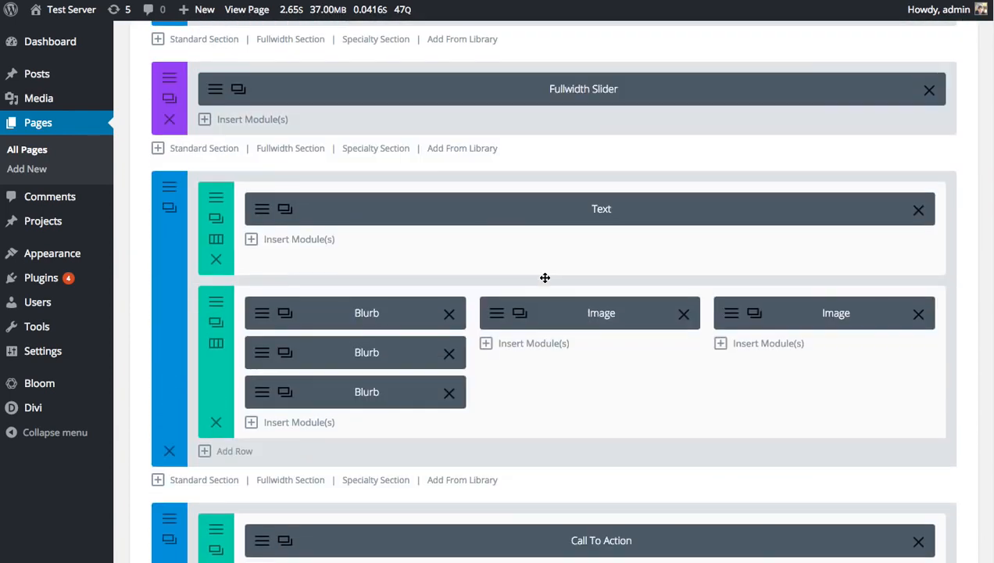
pyautogui.scroll(-10, 546, 274)
pyautogui.scroll(15, 545, 278)
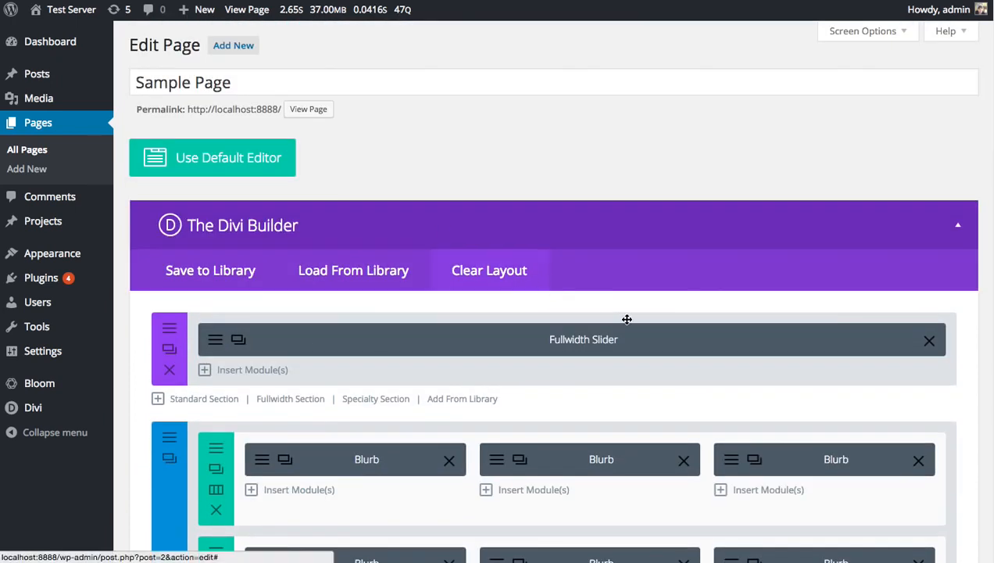
# - Save the whole page layout to the library with the name "New Homepage"
pyautogui.click(197, 278)
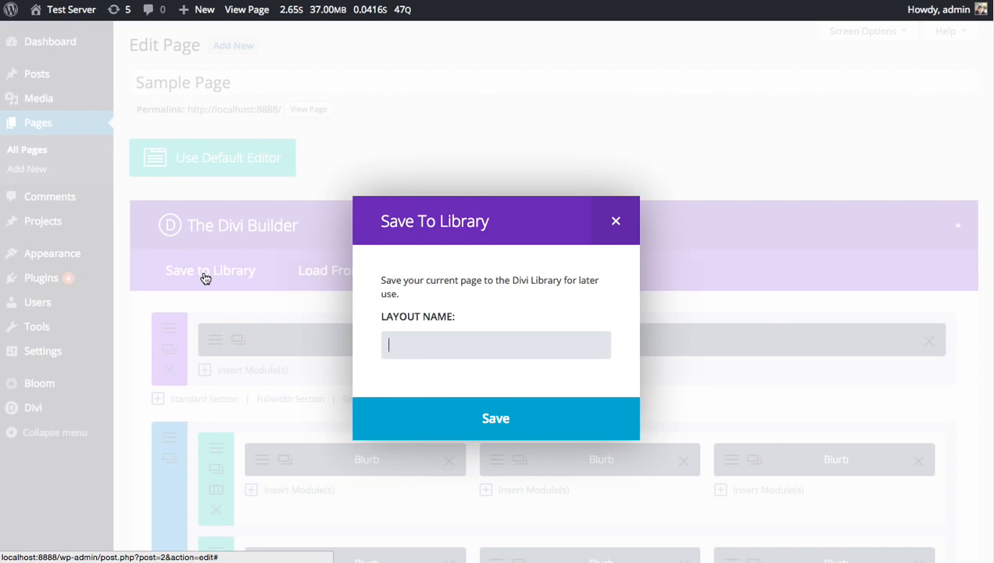
pyautogui.write('New Homepage')
pyautogui.click(413, 403)
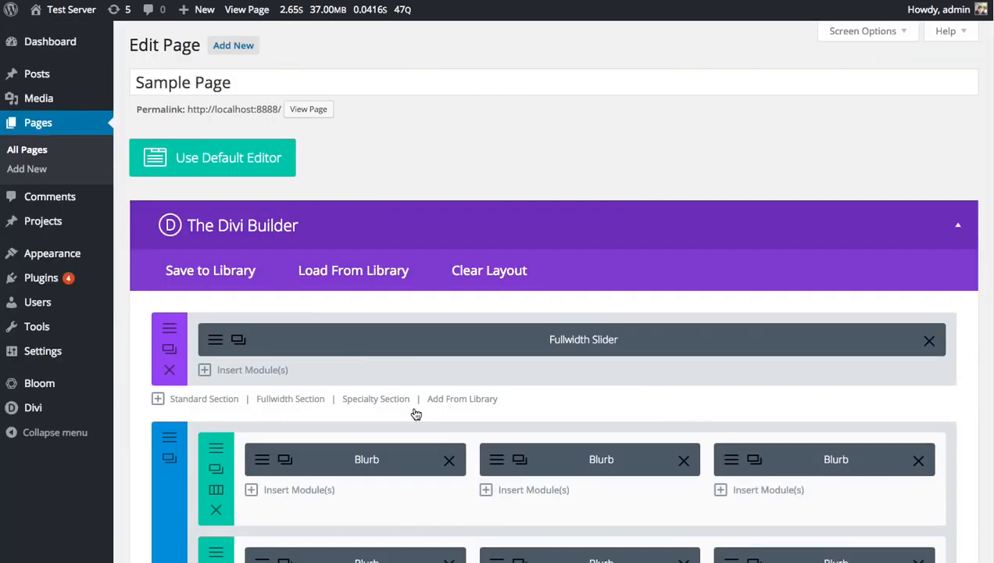
# - Open the Divi Library and check the available layout type filter options, leaving All Layouts selected
pyautogui.moveTo(55, 414)
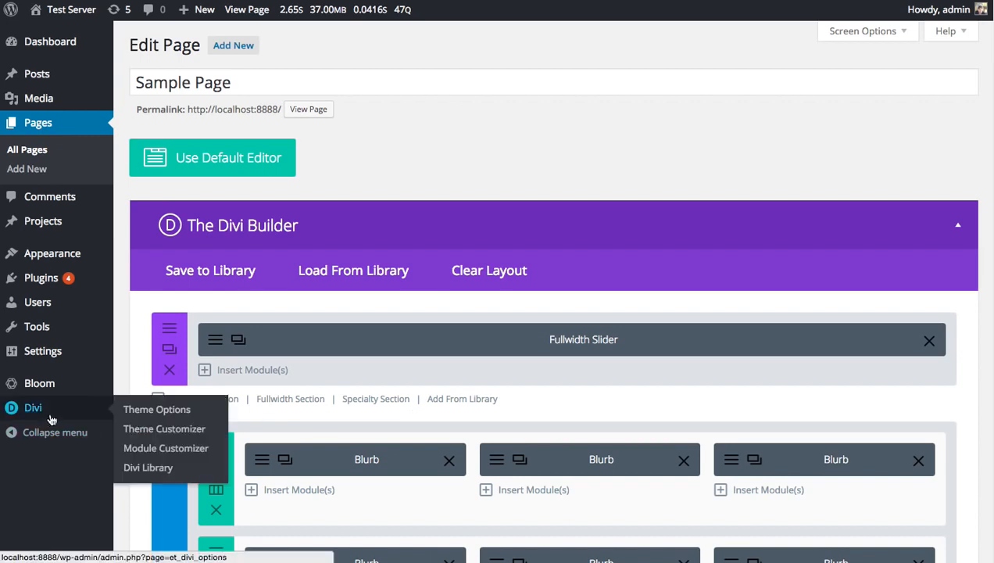
pyautogui.click(144, 473)
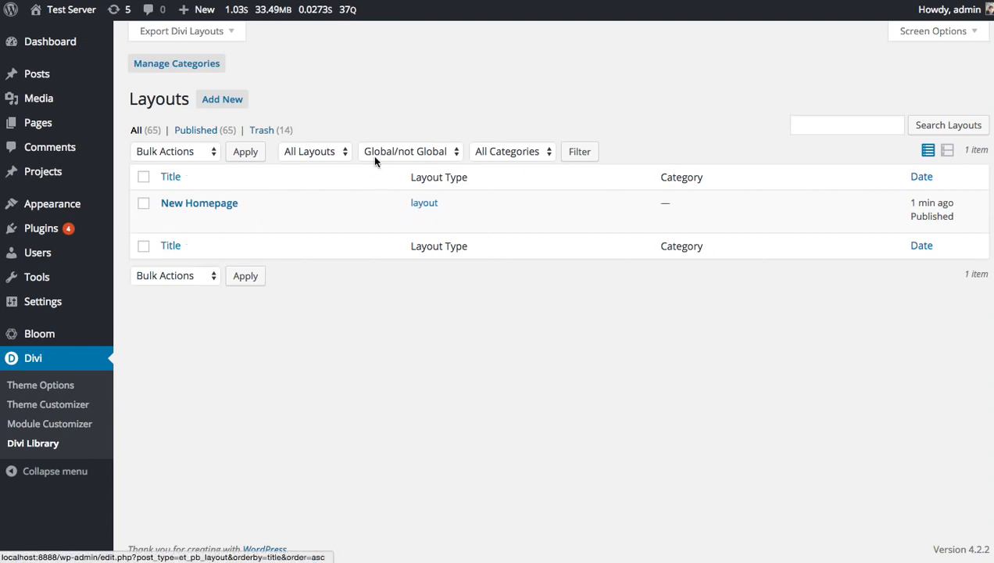
pyautogui.click(341, 153)
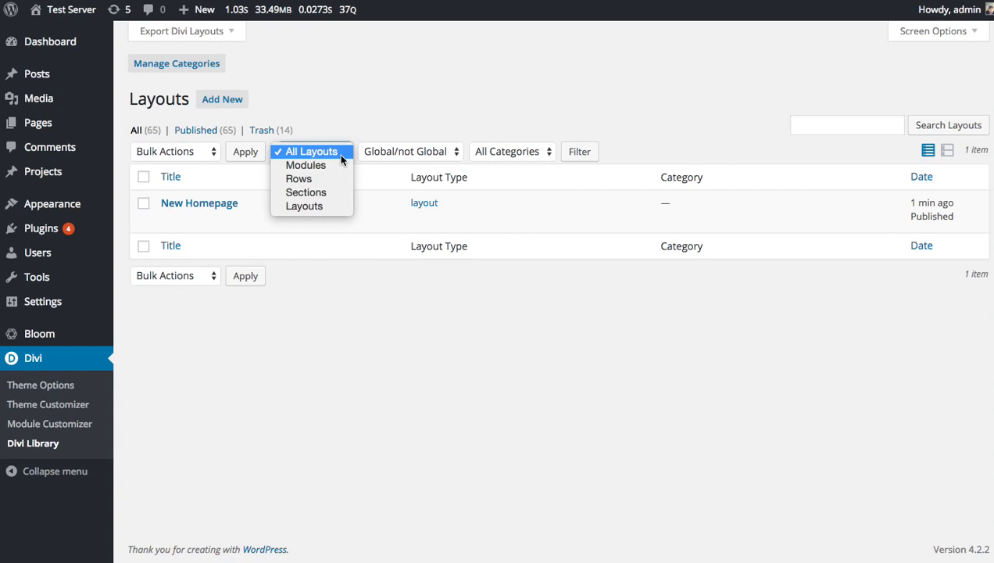
pyautogui.click(337, 348)
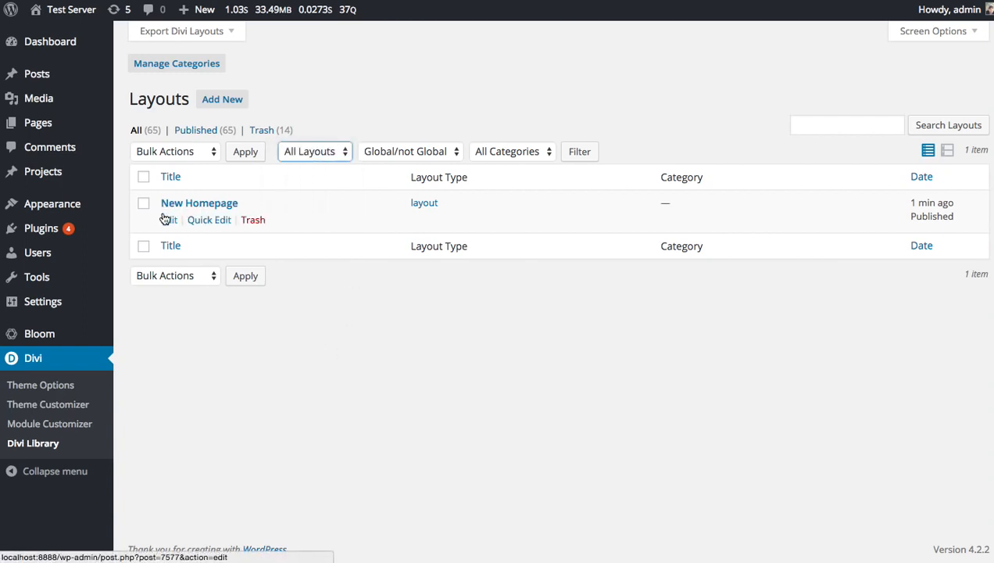
# - Open the New Homepage layout from the library for editing and examine its builder content
pyautogui.click(168, 221)
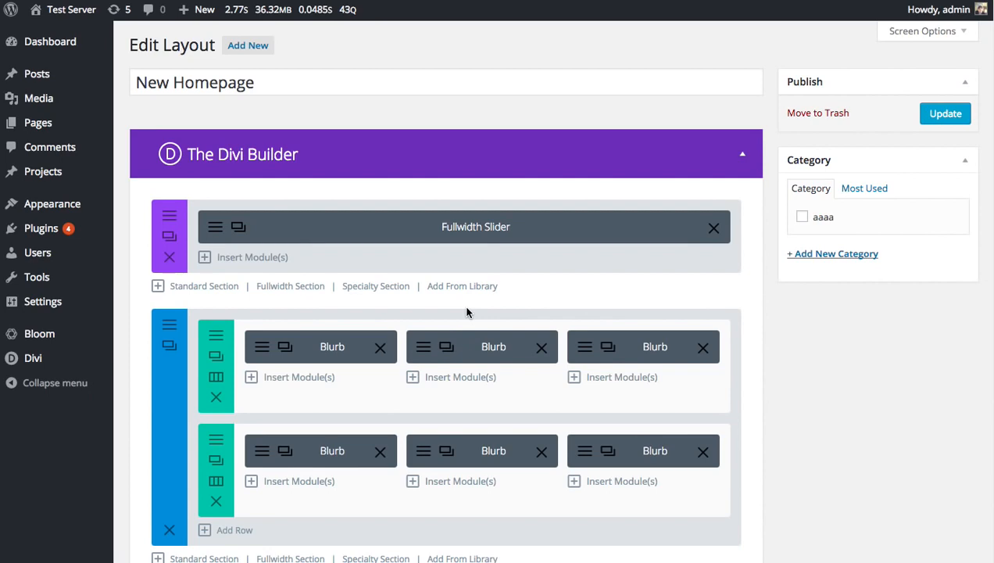
pyautogui.scroll(-3, 466, 313)
pyautogui.scroll(3, 460, 175)
# - Create a new page and enable the Divi Builder on it
pyautogui.moveTo(46, 130)
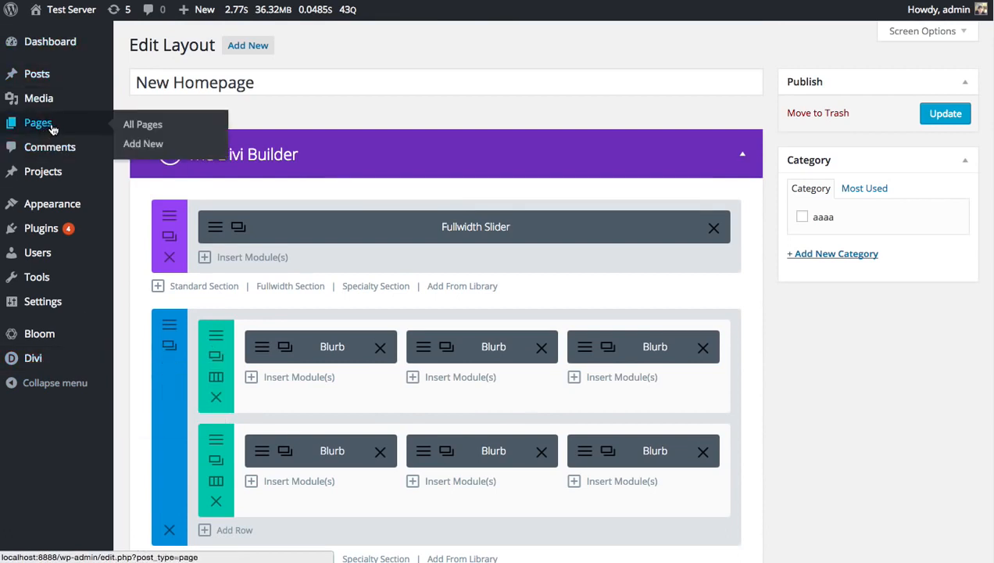
pyautogui.click(144, 147)
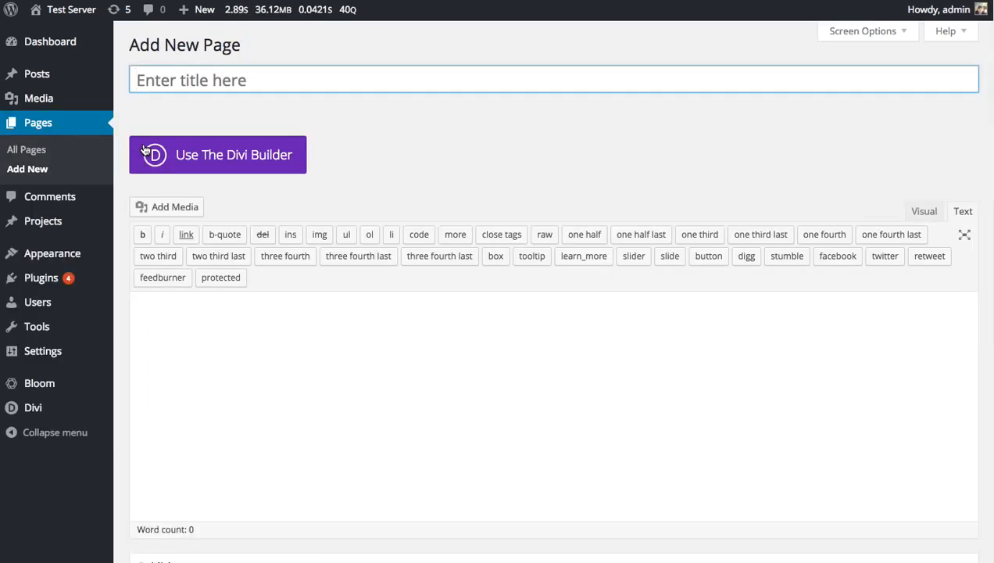
pyautogui.click(264, 161)
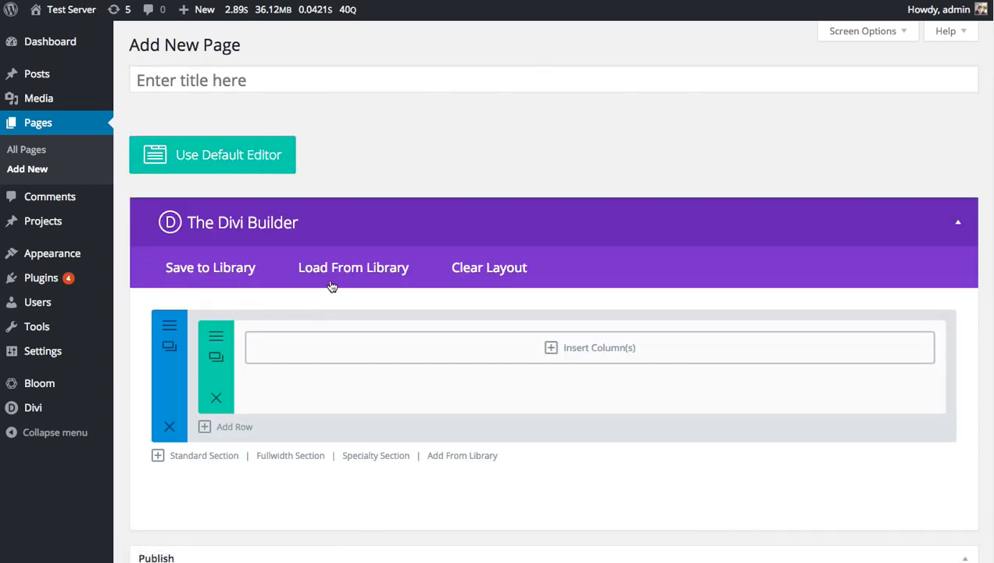
# - Load the saved New Homepage layout from the library into the new page and review its modules
pyautogui.click(356, 273)
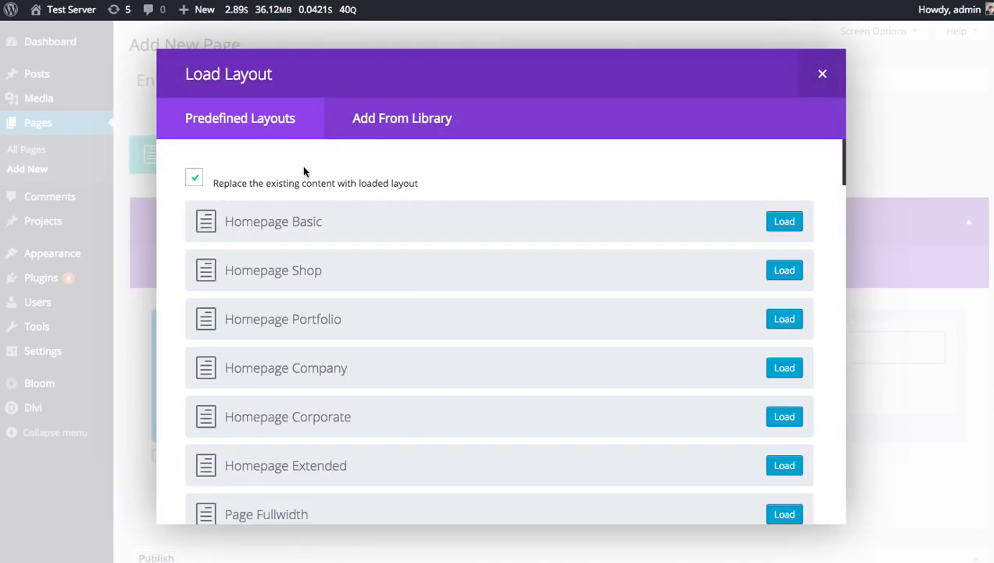
pyautogui.click(404, 123)
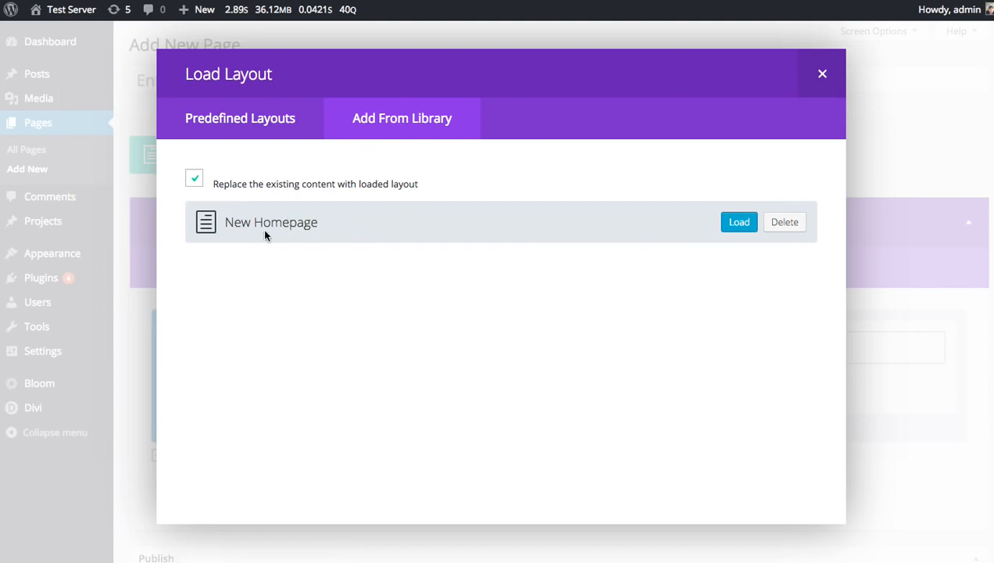
pyautogui.click(738, 223)
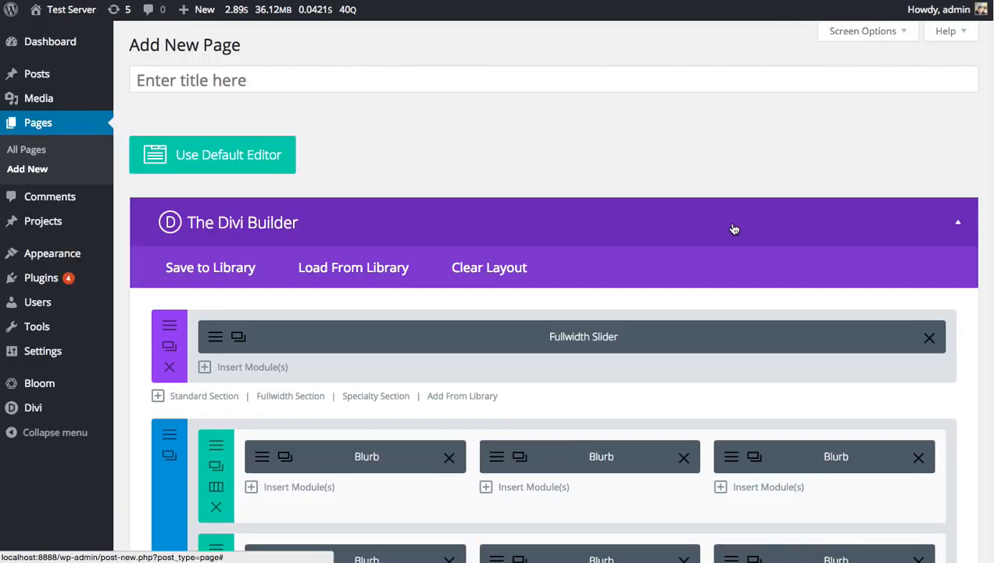
pyautogui.scroll(-20, 736, 229)
pyautogui.scroll(20, 754, 238)
pyautogui.scroll(-5, 710, 298)
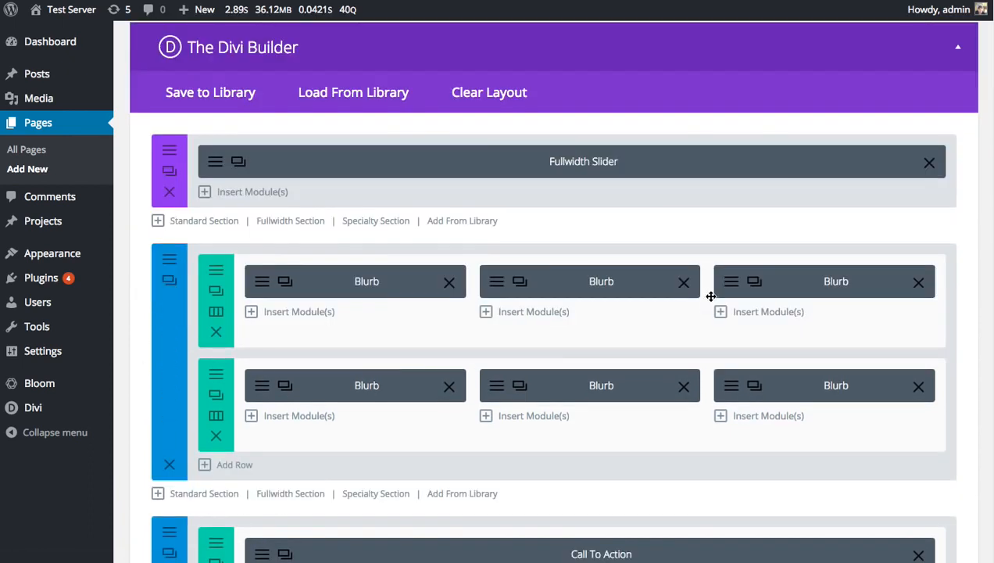
pyautogui.scroll(5, 606, 204)
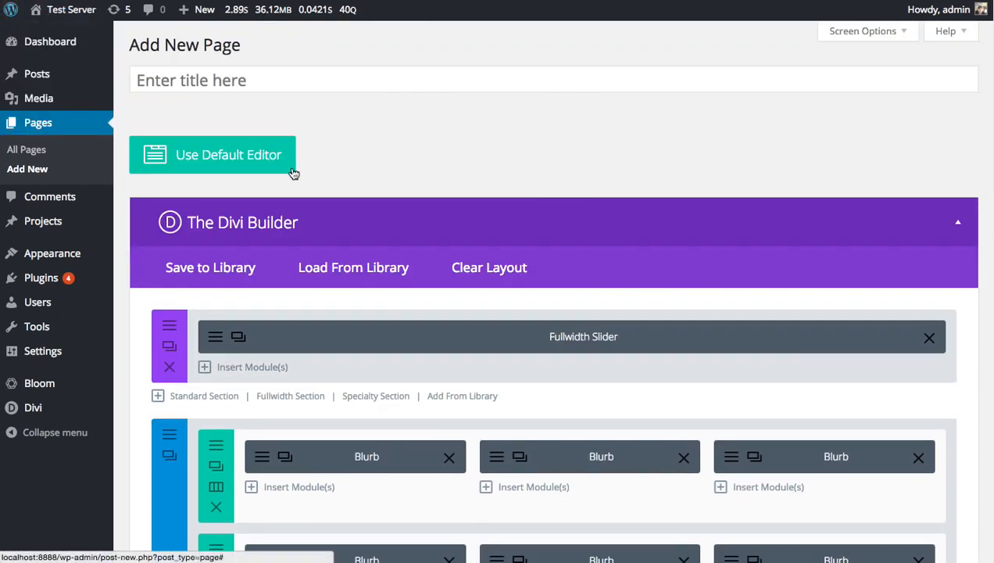
pyautogui.scroll(-15, 764, 224)
pyautogui.scroll(3, 775, 289)
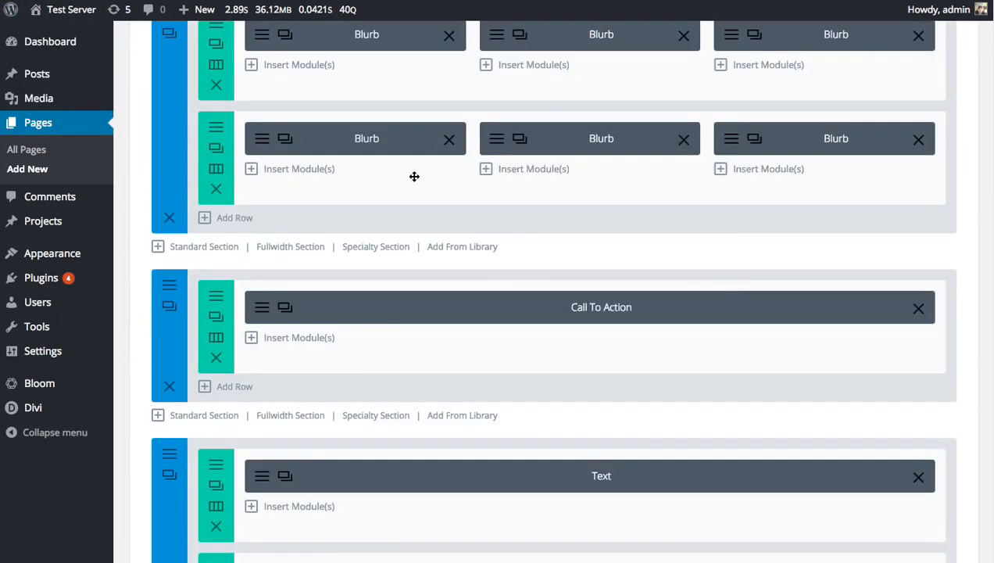
# - Leave the unsaved page for the live site homepage and examine its slider and blurb sections
pyautogui.click(78, 14)
pyautogui.click(871, 148)
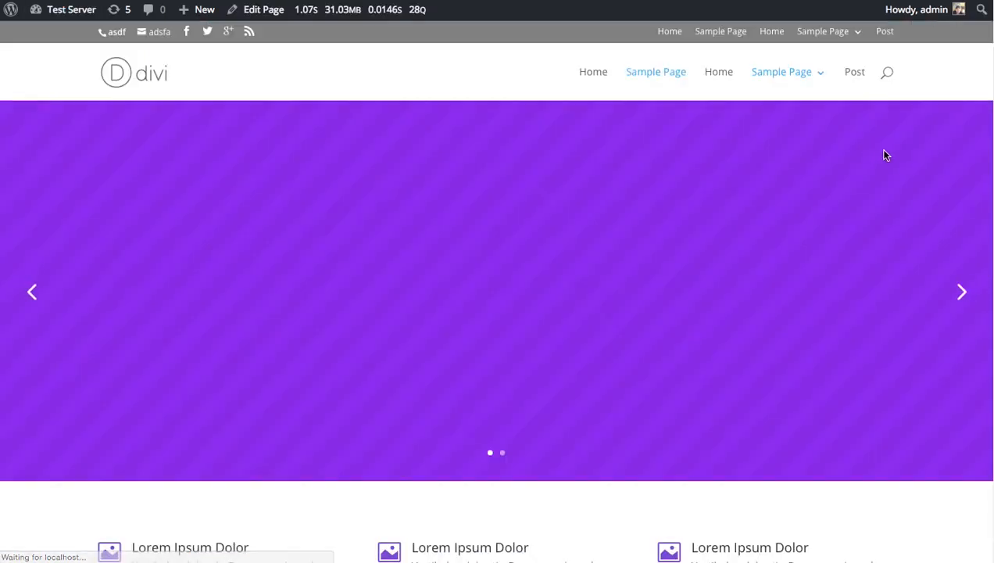
pyautogui.scroll(-4, 788, 176)
pyautogui.scroll(1, 799, 168)
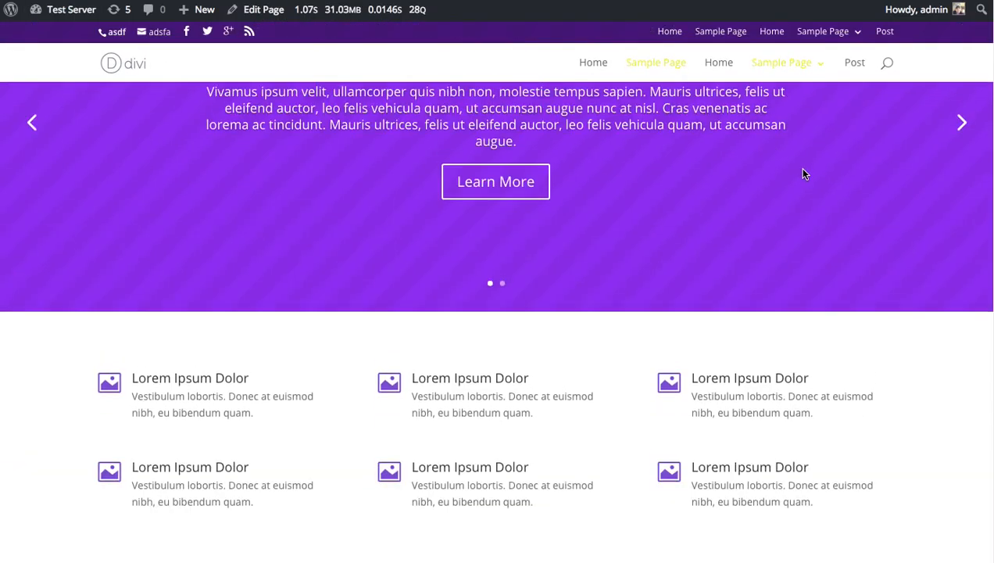
pyautogui.scroll(-1, 798, 167)
pyautogui.scroll(-1, 803, 170)
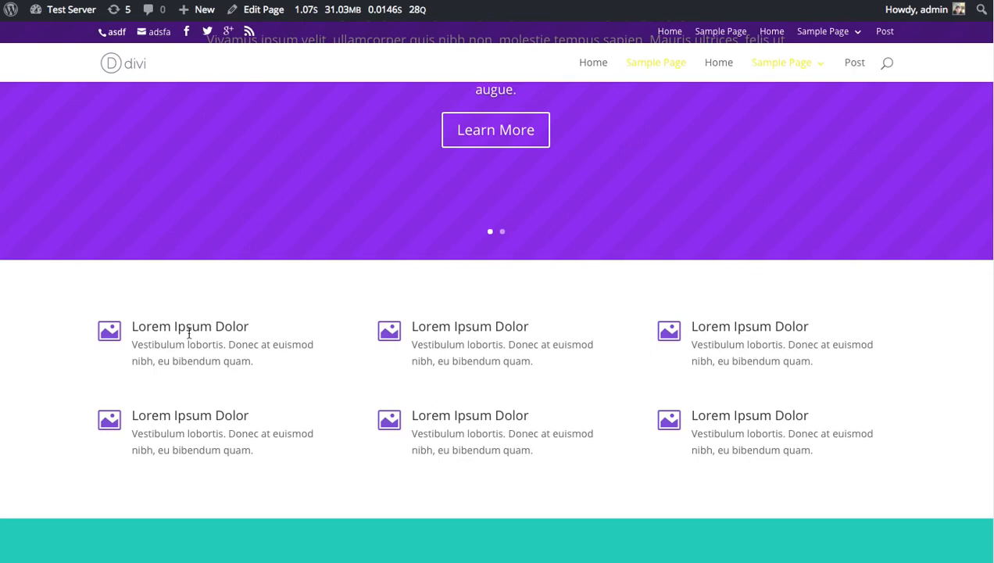
pyautogui.scroll(5, 351, 315)
pyautogui.scroll(-5, 431, 309)
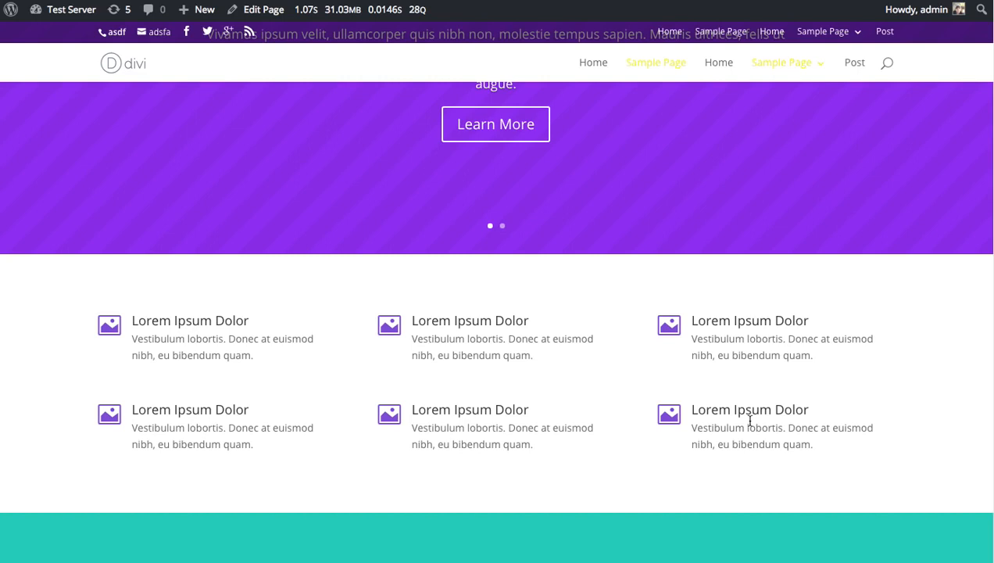
pyautogui.scroll(3, 690, 395)
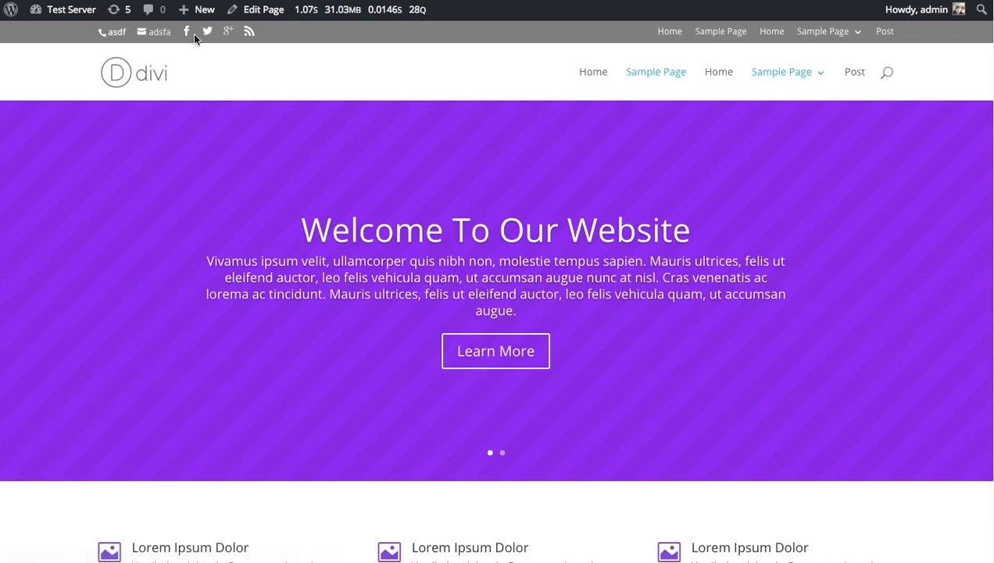
# - Open the homepage for editing and bring up the settings of the section containing the six blurbs
pyautogui.click(264, 11)
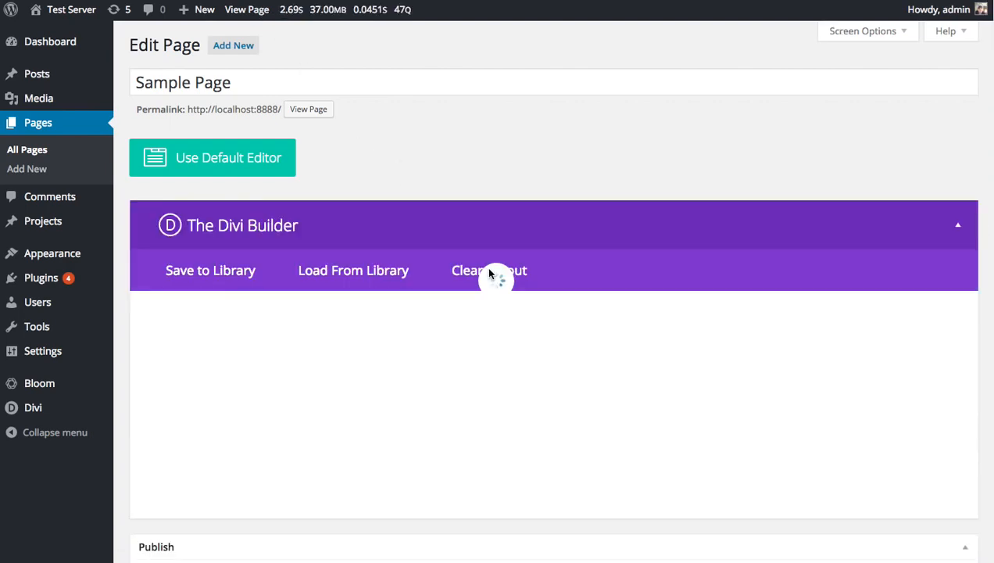
pyautogui.scroll(-5, 235, 282)
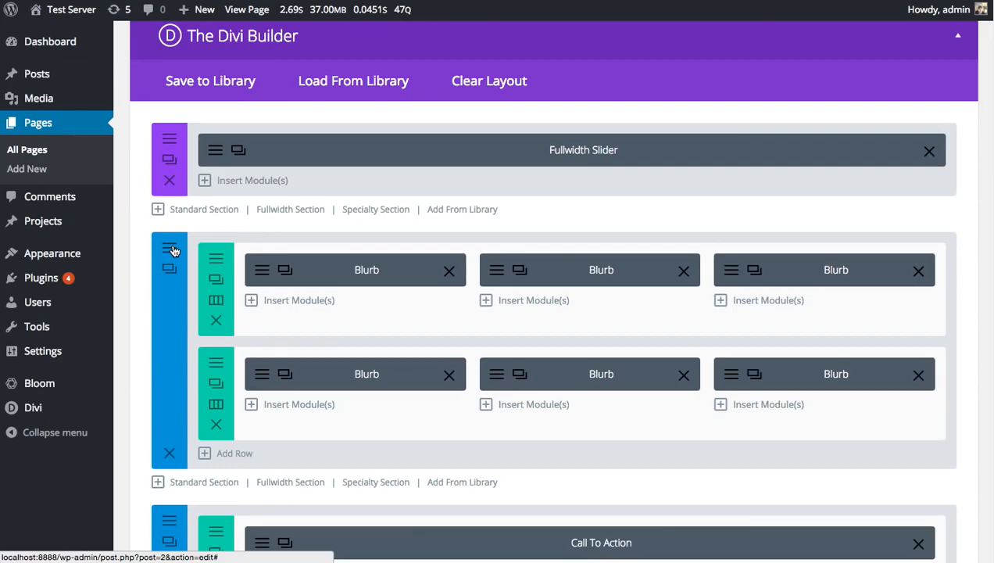
pyautogui.click(173, 250)
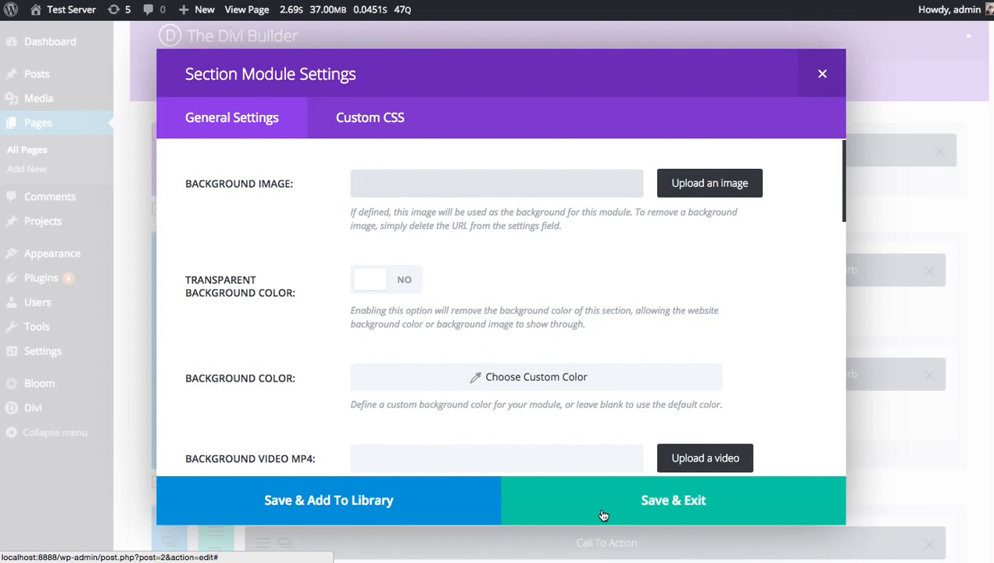
# - Save the blurb section to the library as "Homepage Blurbs" in a new category named "Homepage"
pyautogui.click(310, 500)
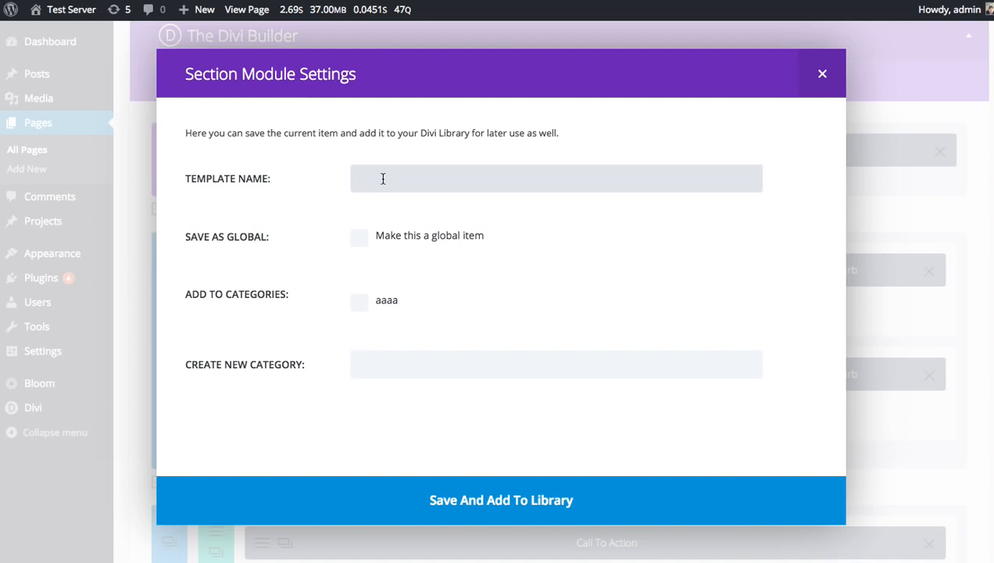
pyautogui.write('Homepage Blurbs')
pyautogui.click(381, 367)
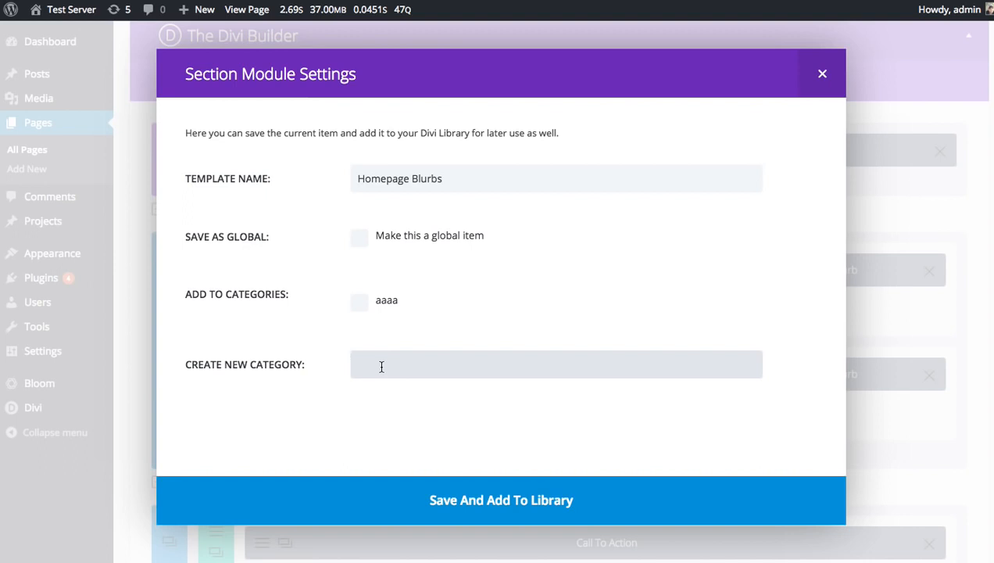
pyautogui.write('Homepage')
pyautogui.click(424, 507)
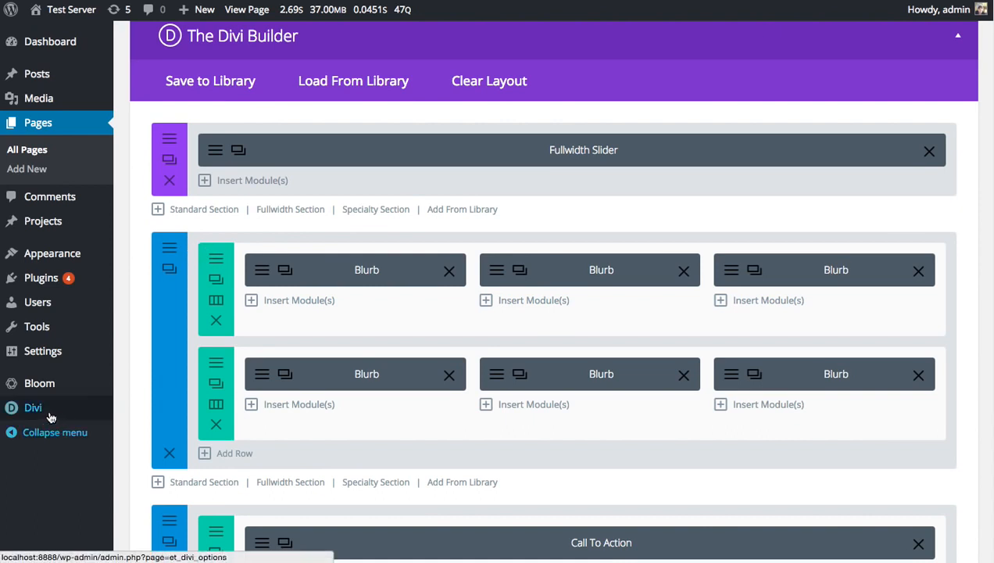
# - Leave the homepage editor without saving, go to the Divi Library and open the saved Homepage Blurbs section for editing
pyautogui.moveTo(82, 422)
pyautogui.click(134, 472)
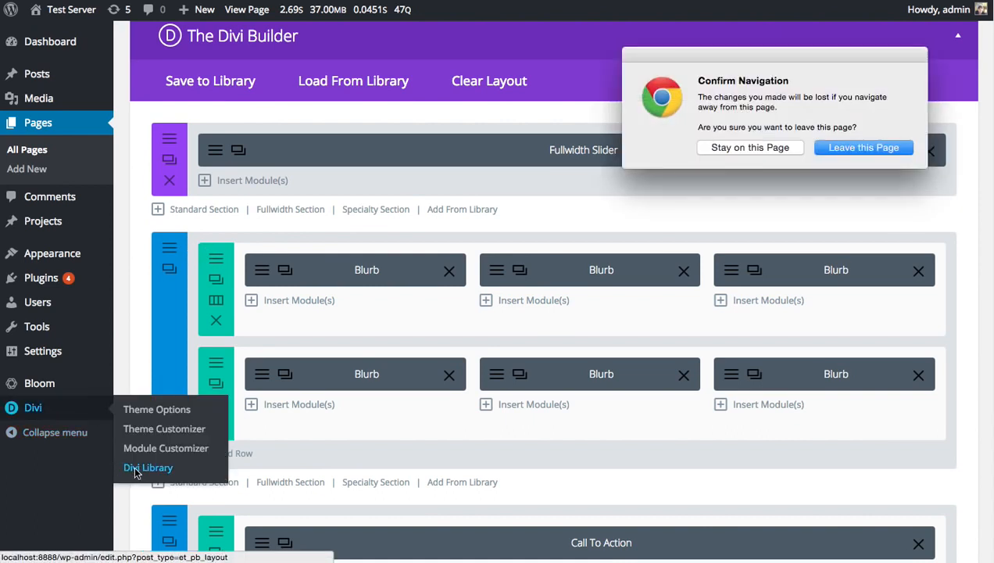
pyautogui.click(858, 149)
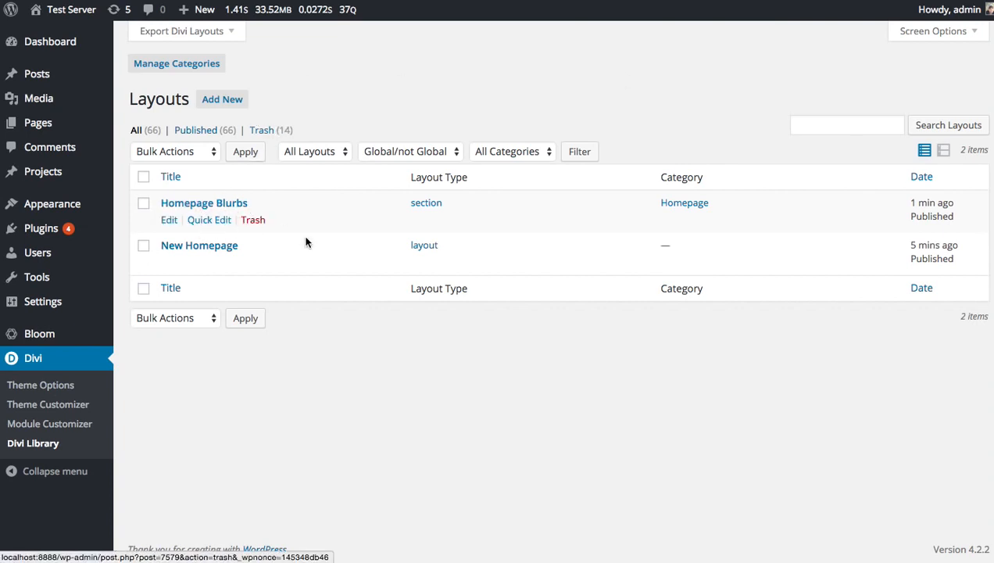
pyautogui.click(167, 222)
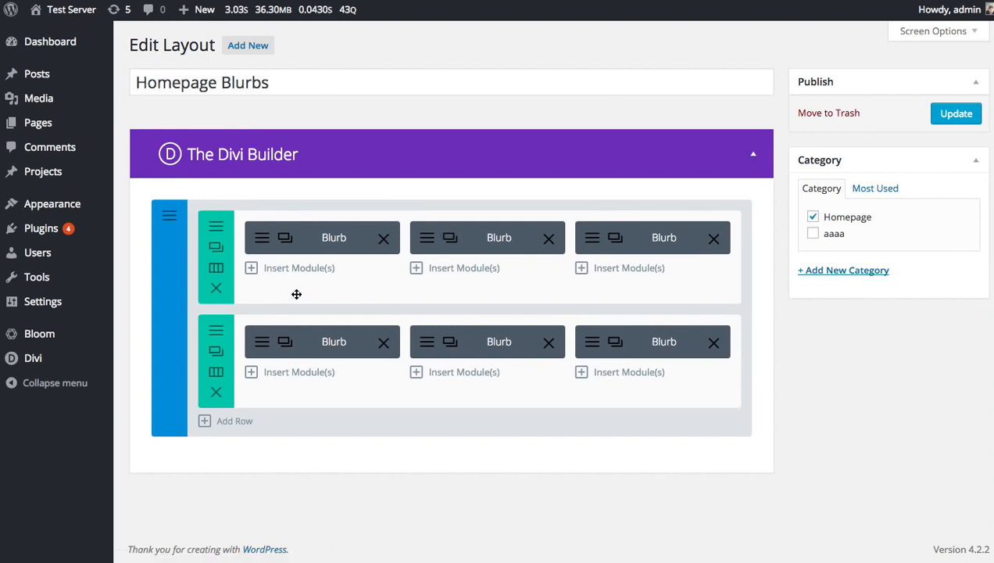
# - View the settings of the first blurb in the saved section and close them without changes
pyautogui.click(261, 239)
pyautogui.click(822, 74)
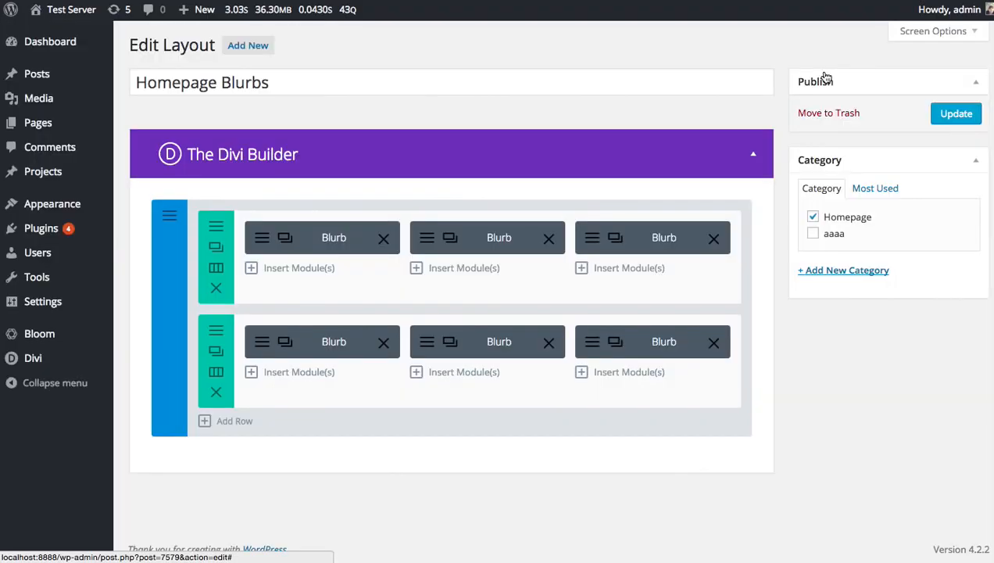
pyautogui.click(953, 116)
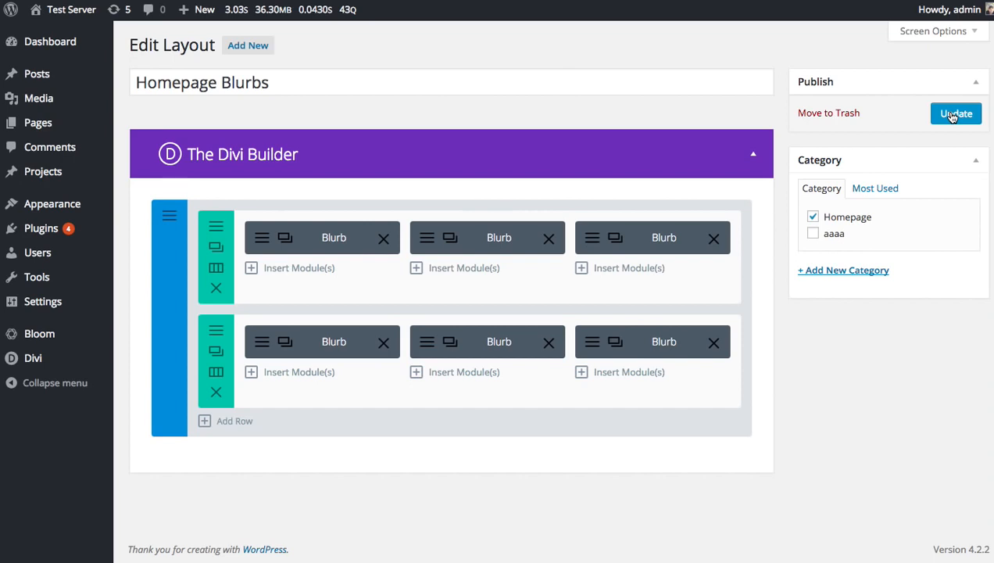
# - Create a new page and switch it to the Divi Builder
pyautogui.click(49, 127)
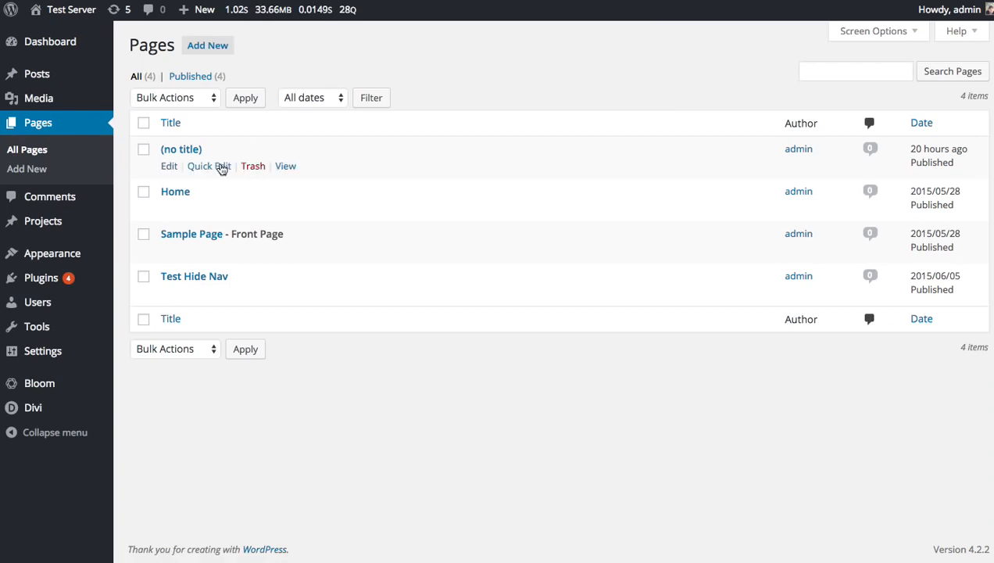
pyautogui.click(208, 47)
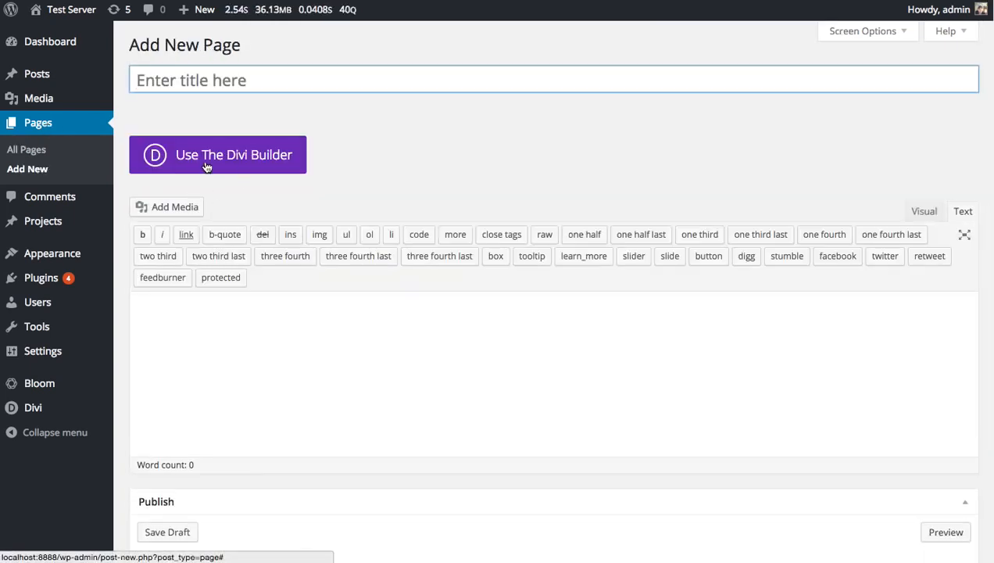
pyautogui.click(205, 161)
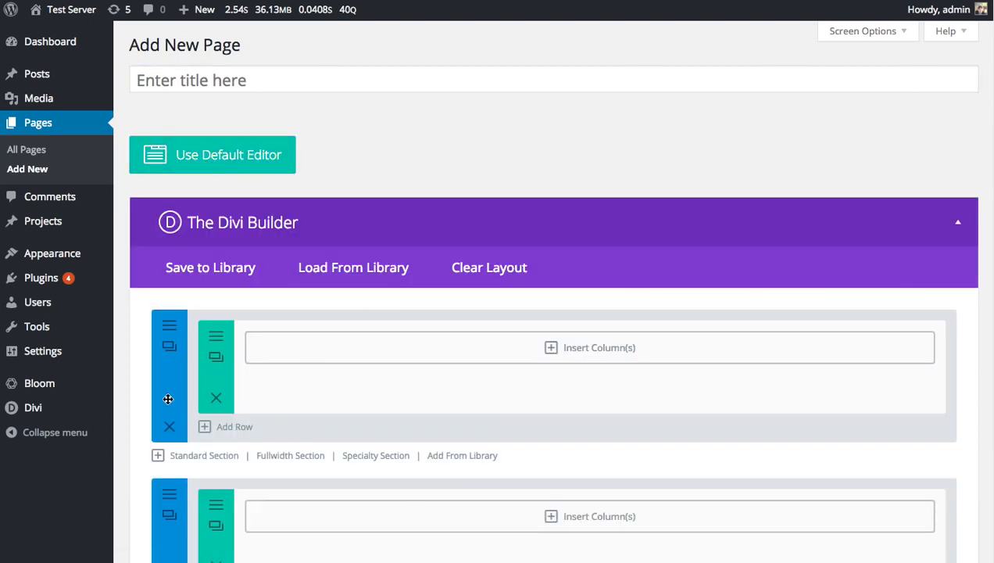
# - Insert the Homepage Blurbs section from the library into the page and delete the empty default section
pyautogui.click(169, 426)
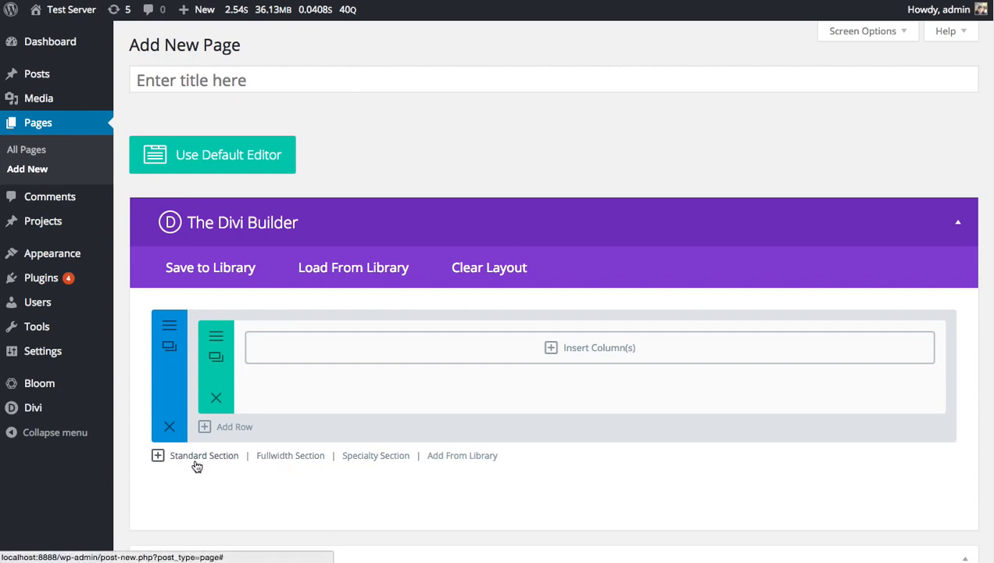
pyautogui.click(469, 462)
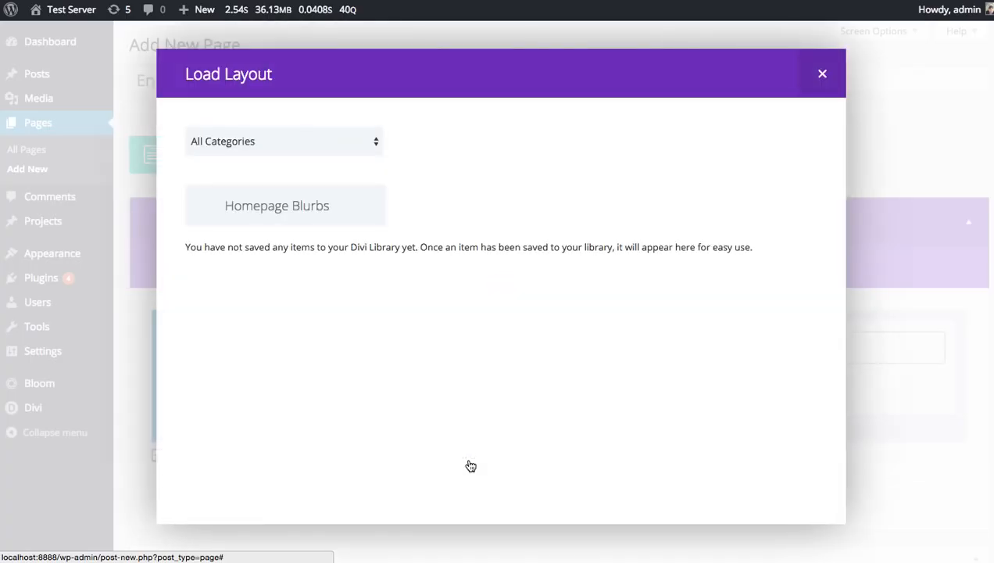
pyautogui.click(289, 219)
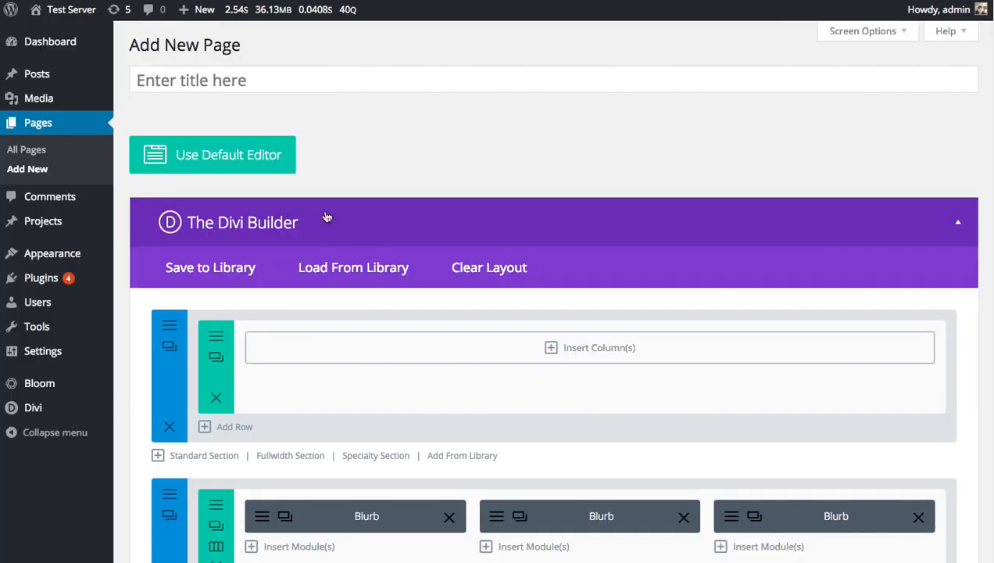
pyautogui.scroll(-3, 324, 217)
pyautogui.click(169, 211)
pyautogui.scroll(5, 426, 313)
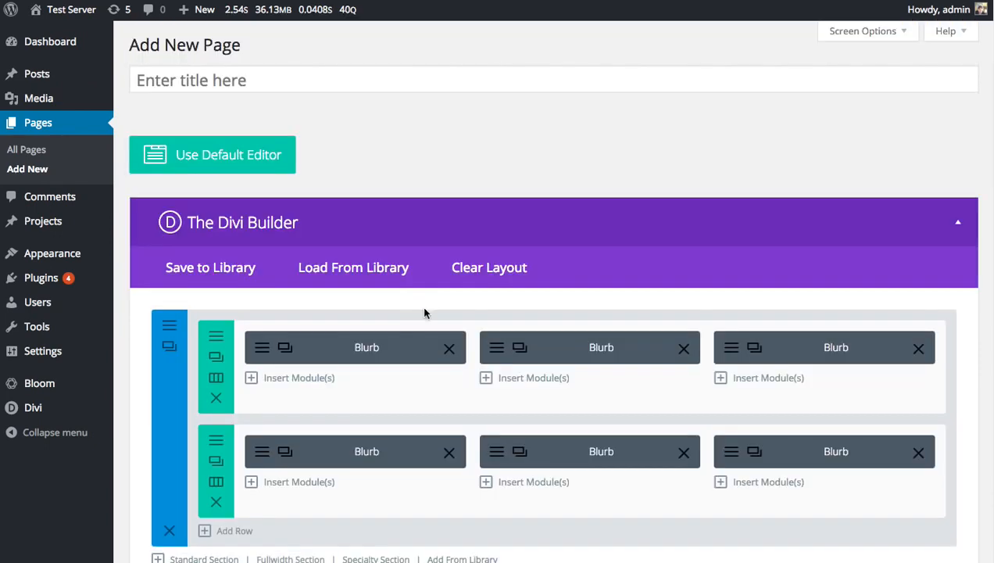
pyautogui.scroll(-2, 450, 311)
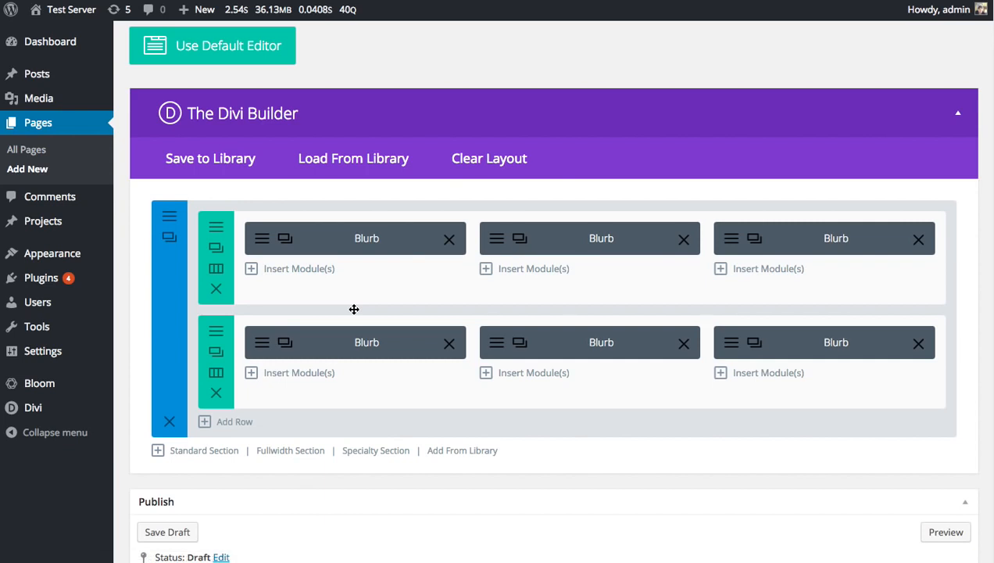
# - Open the first blurb's module settings and examine its Advanced Design and Custom CSS options
pyautogui.click(263, 239)
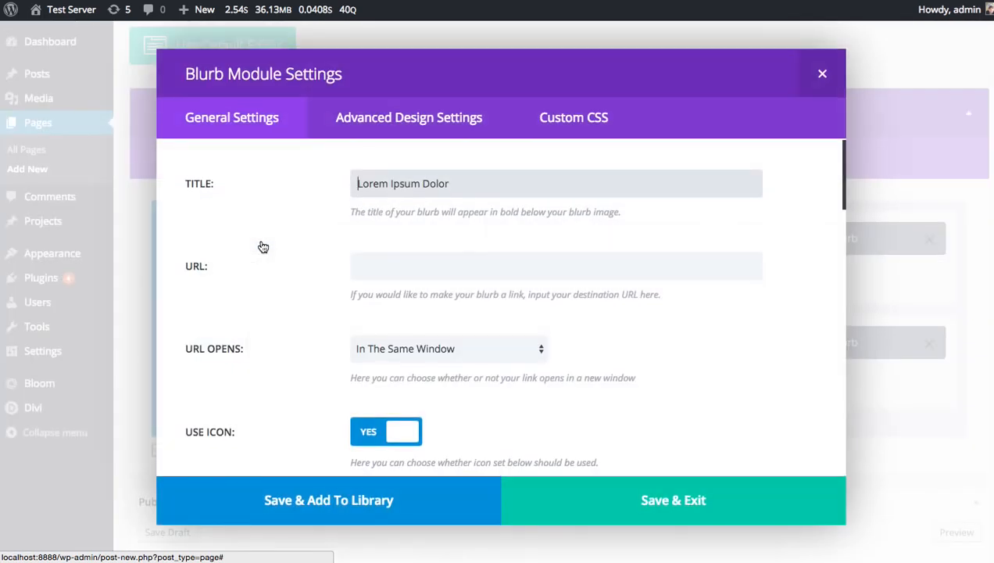
pyautogui.click(374, 121)
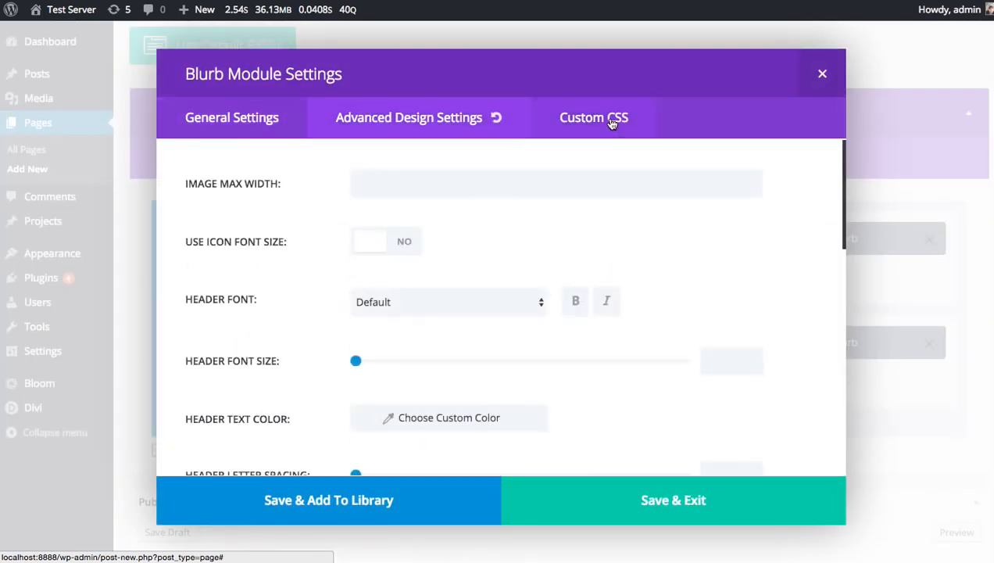
pyautogui.click(611, 120)
pyautogui.click(379, 120)
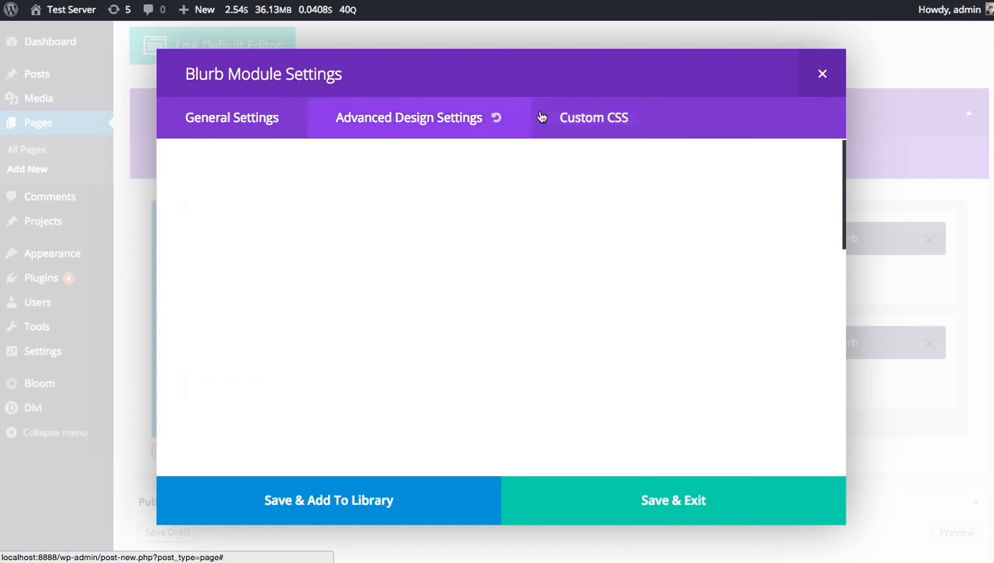
pyautogui.scroll(-2, 552, 143)
pyautogui.scroll(-8, 549, 152)
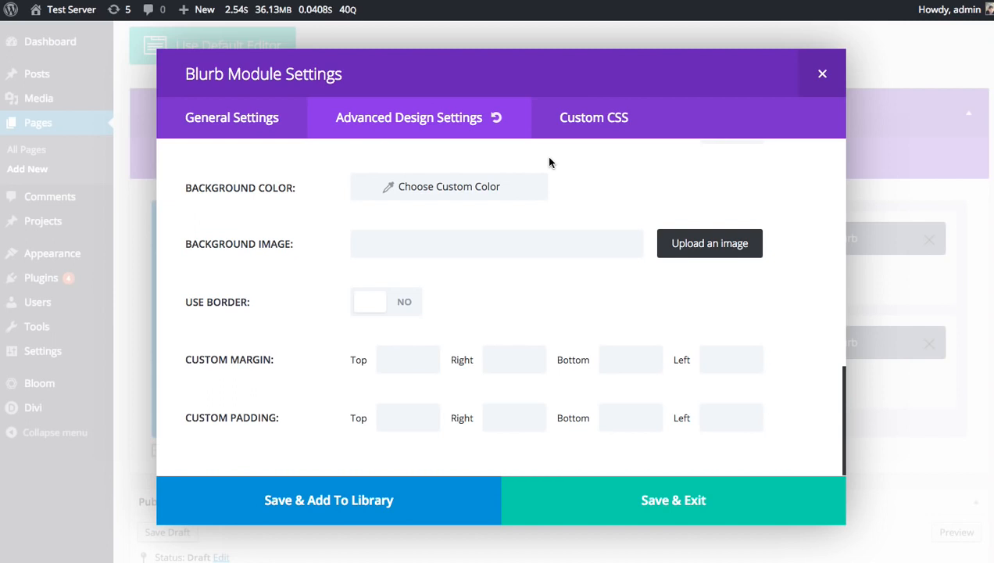
pyautogui.click(571, 130)
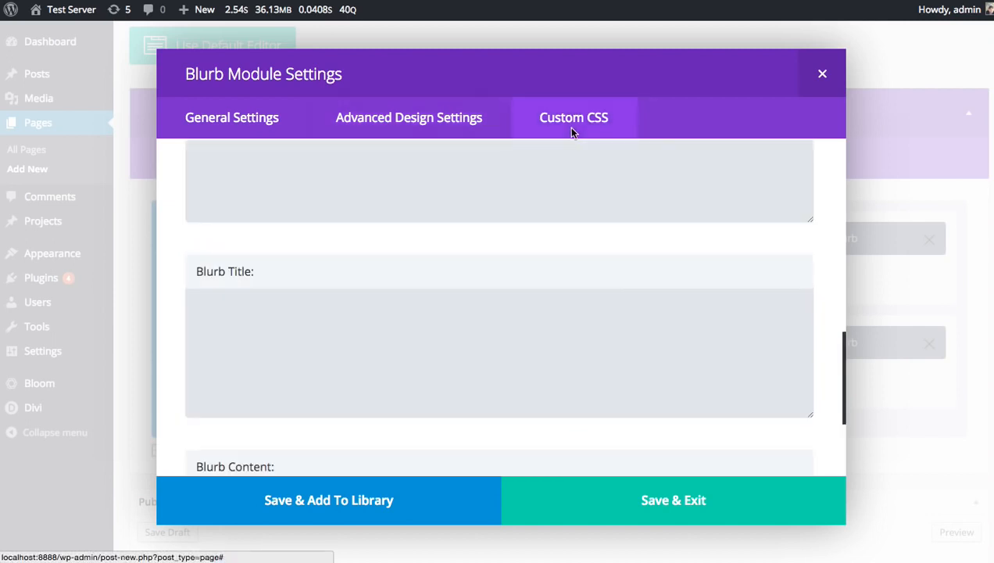
pyautogui.click(426, 124)
pyautogui.scroll(-5, 687, 228)
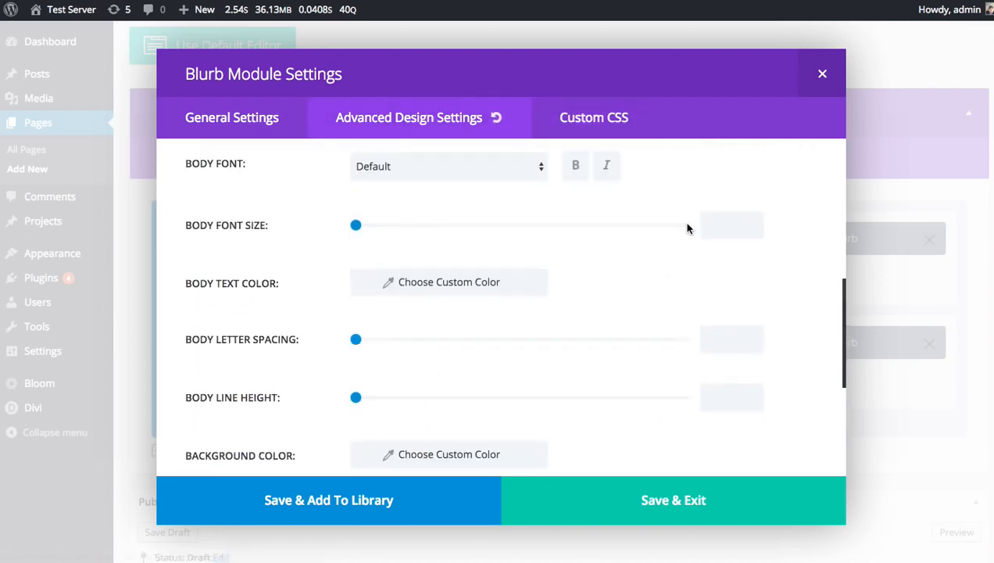
pyautogui.scroll(5, 687, 228)
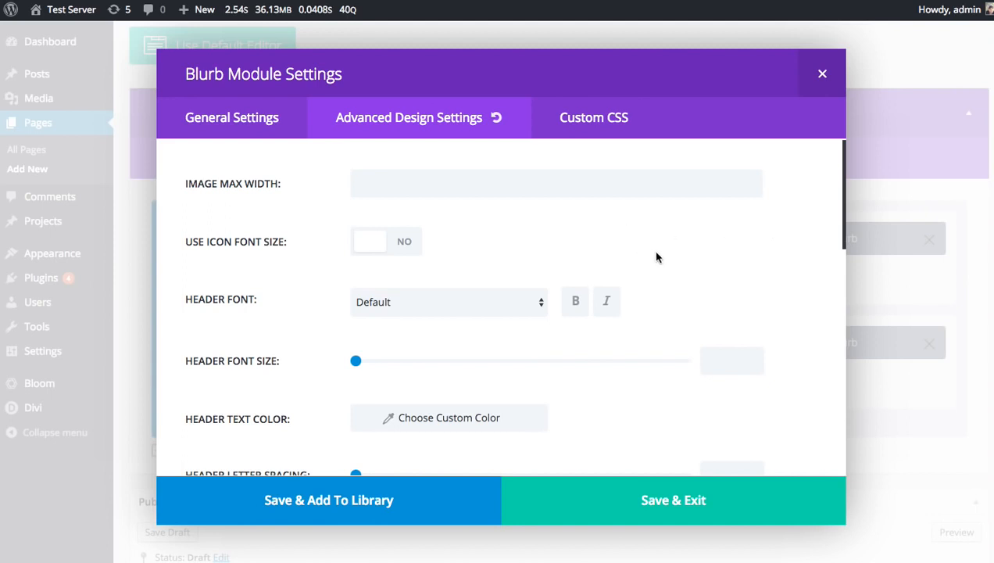
pyautogui.scroll(-7, 655, 258)
pyautogui.scroll(5, 655, 257)
pyautogui.scroll(1, 661, 270)
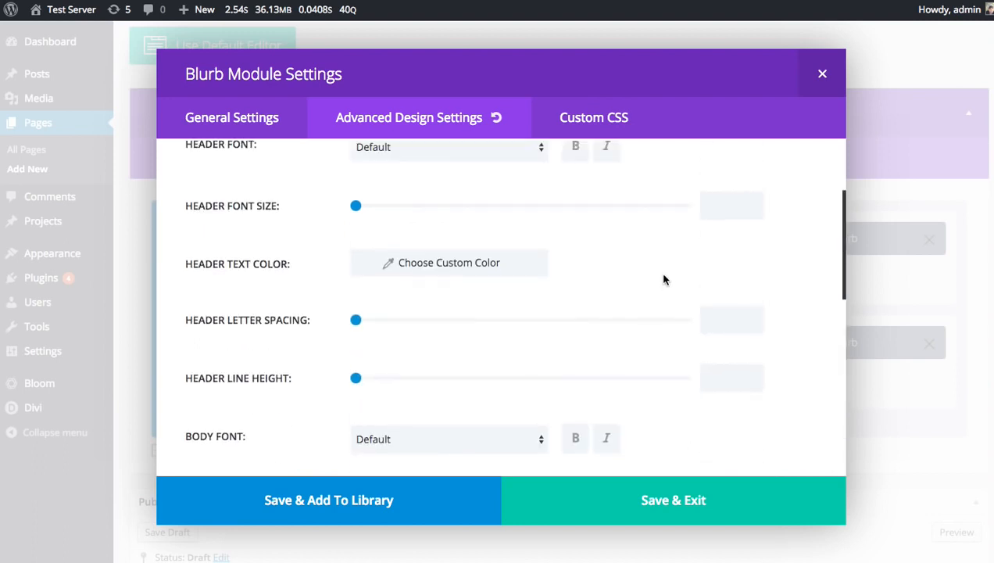
pyautogui.scroll(2, 575, 274)
pyautogui.scroll(-3, 591, 275)
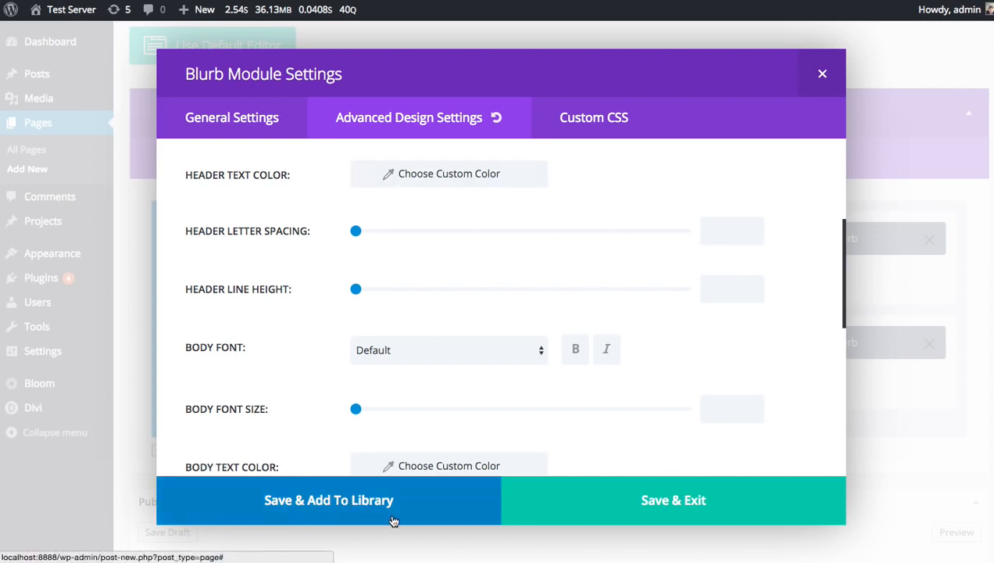
# - Start saving the blurb module to the library with the template name "Special Blurb" and review its save options
pyautogui.click(298, 502)
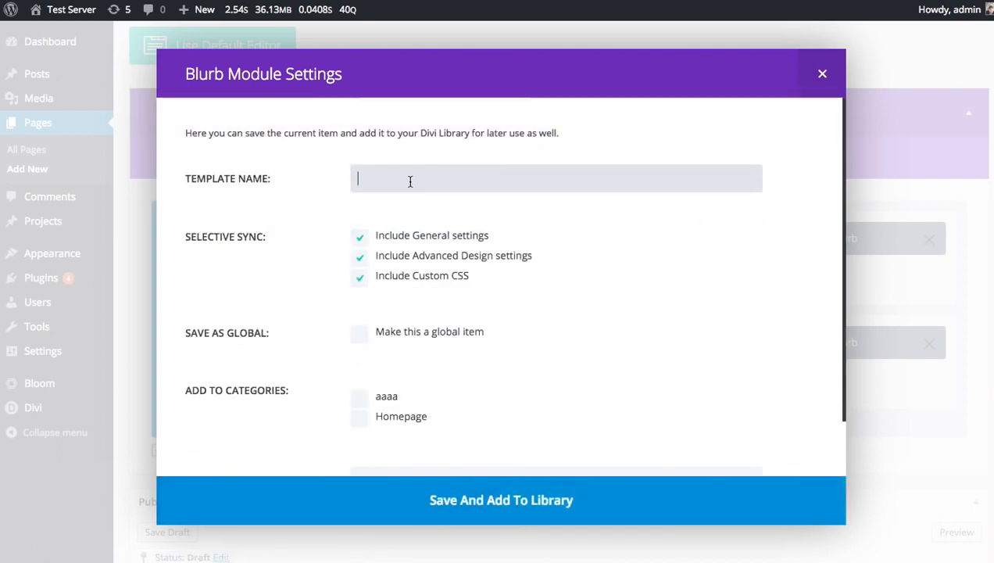
pyautogui.write('Special')
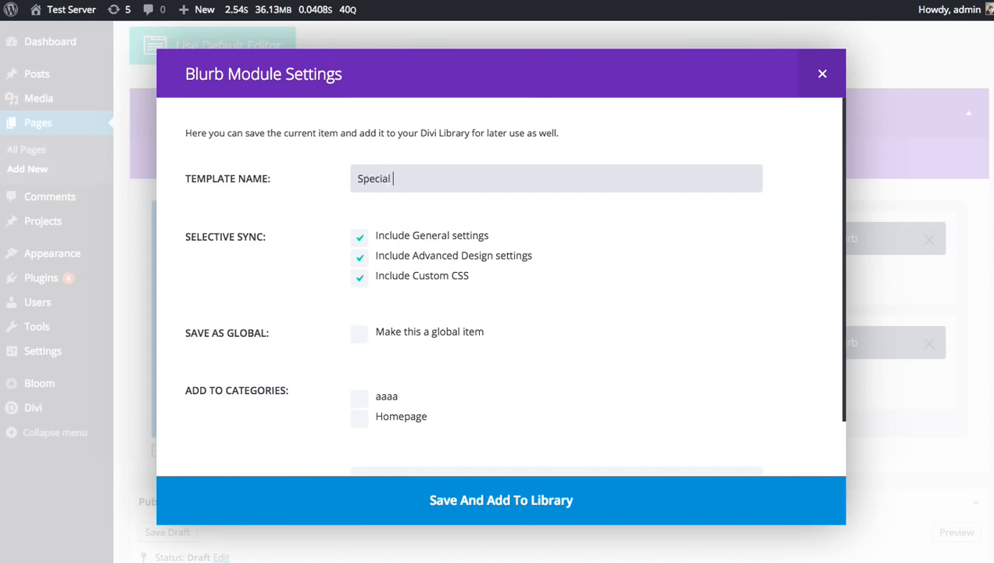
pyautogui.write(' Blurb')
pyautogui.scroll(-1, 470, 309)
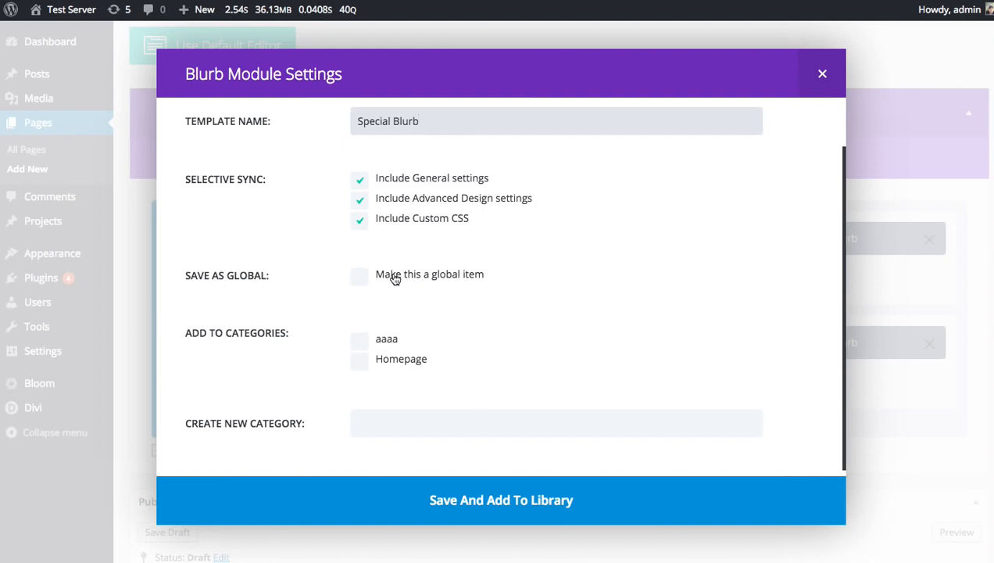
pyautogui.scroll(1, 634, 284)
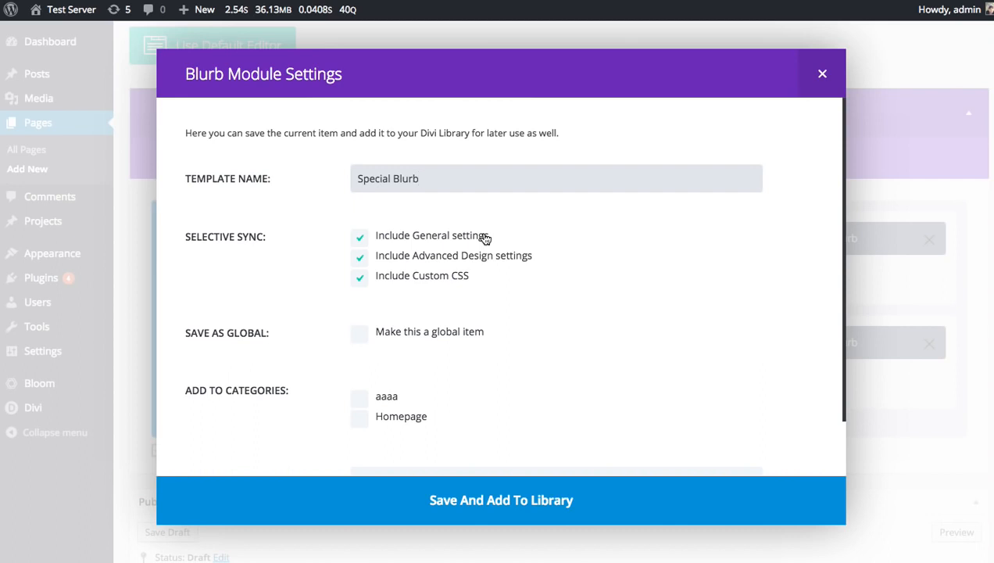
# - Exclude General settings from the template's selective sync, assign it to the Homepage category and save it to the library
pyautogui.click(442, 237)
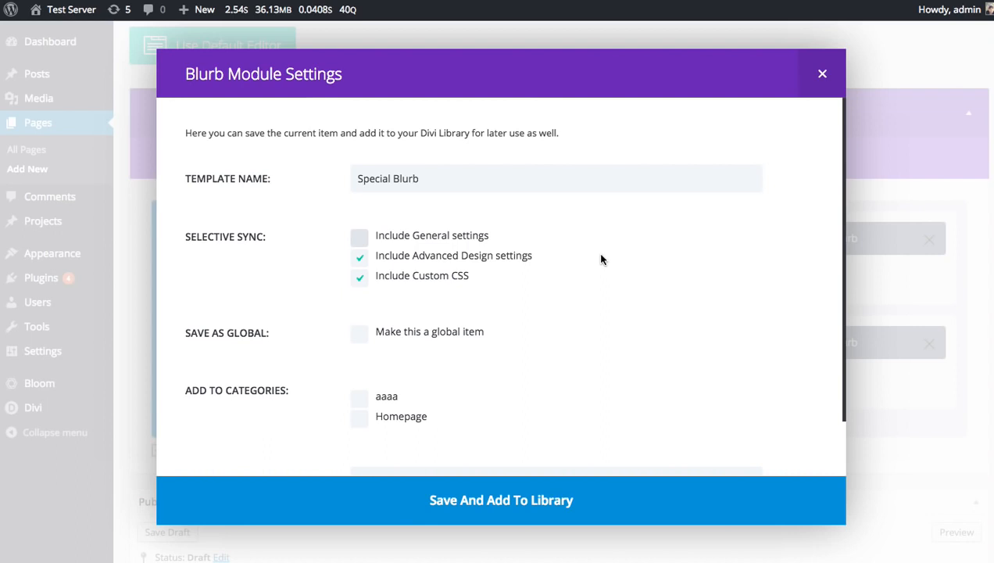
pyautogui.scroll(-2, 602, 282)
pyautogui.click(364, 357)
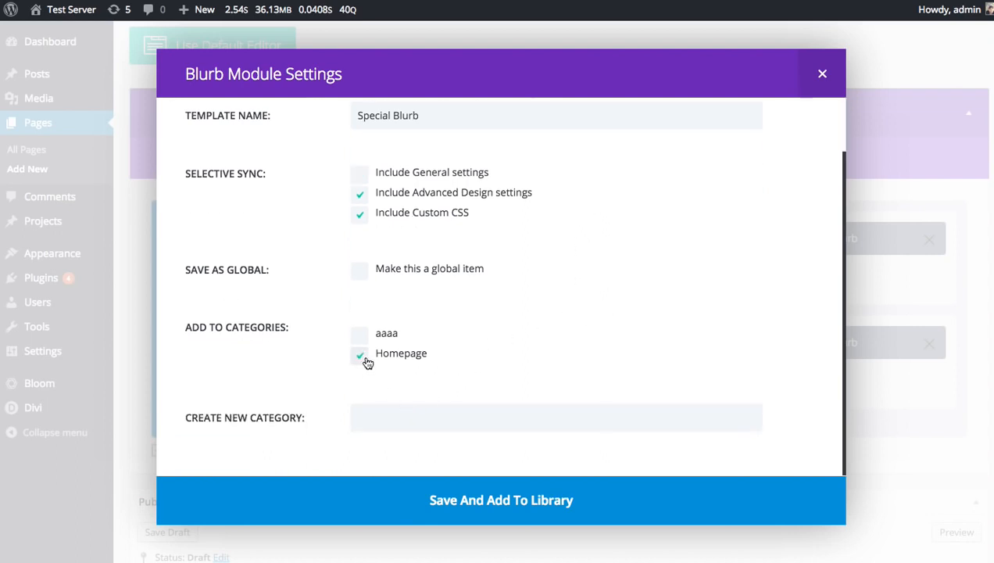
pyautogui.scroll(2, 493, 331)
pyautogui.scroll(-2, 509, 328)
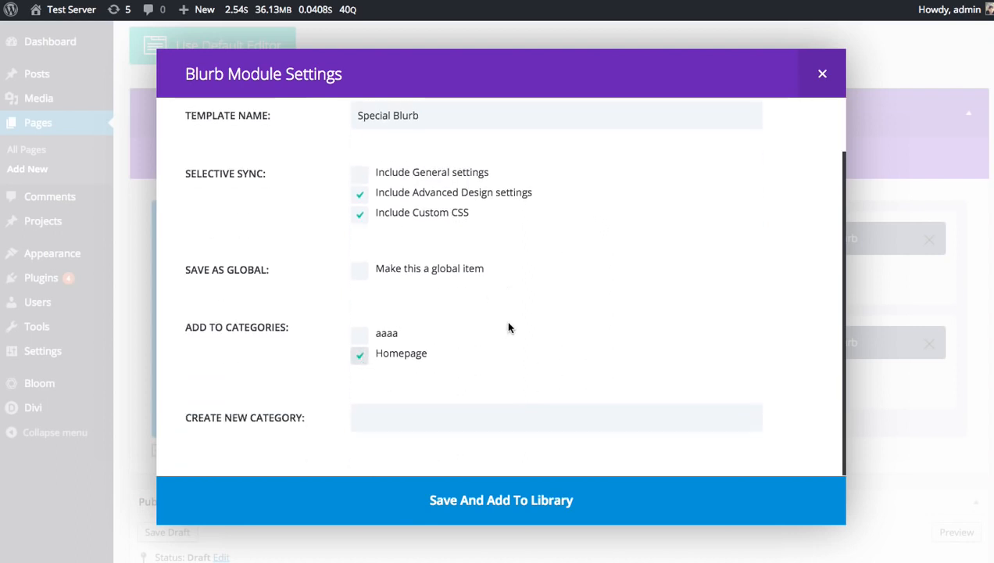
pyautogui.click(431, 491)
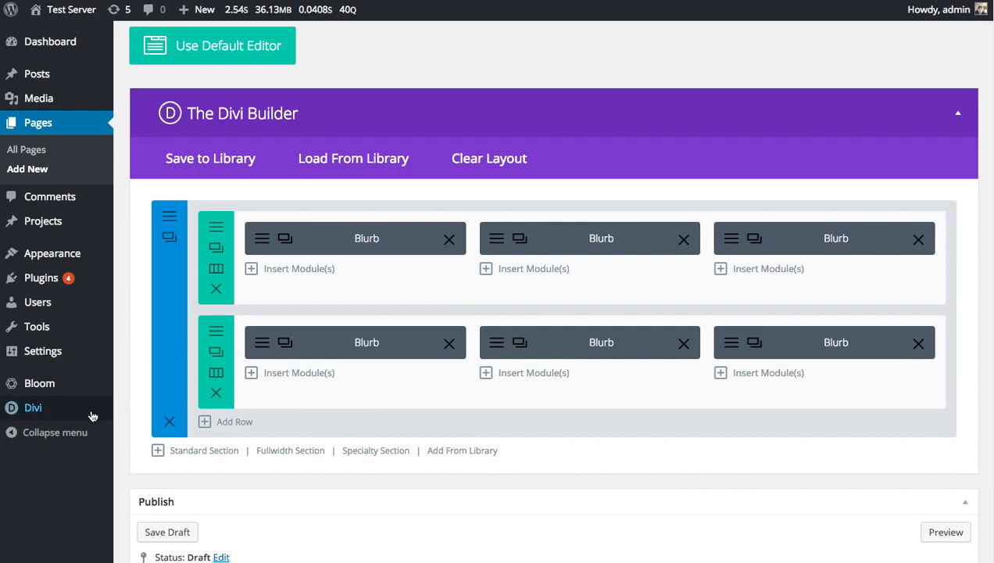
# - Leave the unsaved page for the Divi Library and filter the saved layouts to show only Modules
pyautogui.moveTo(92, 415)
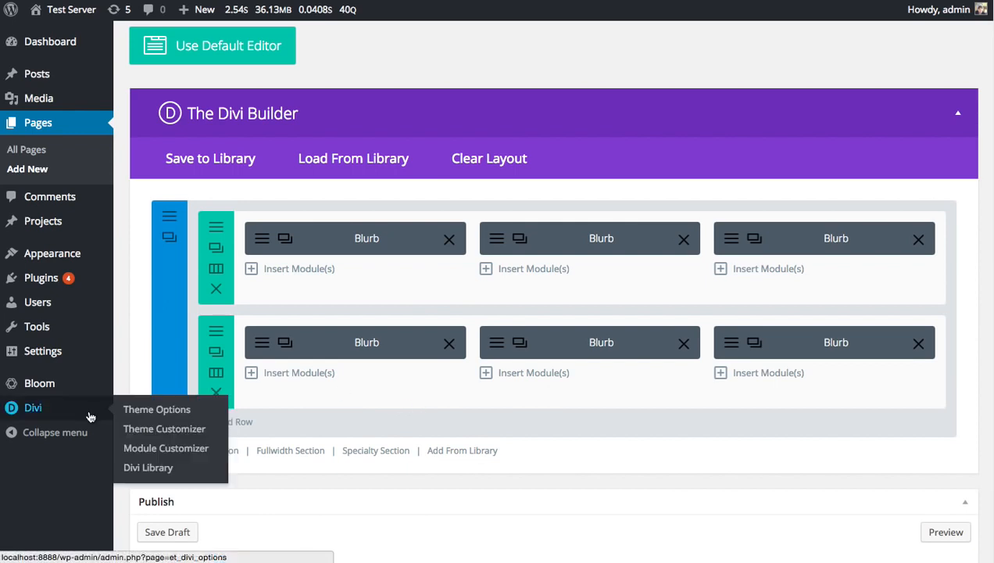
pyautogui.click(142, 467)
pyautogui.click(842, 148)
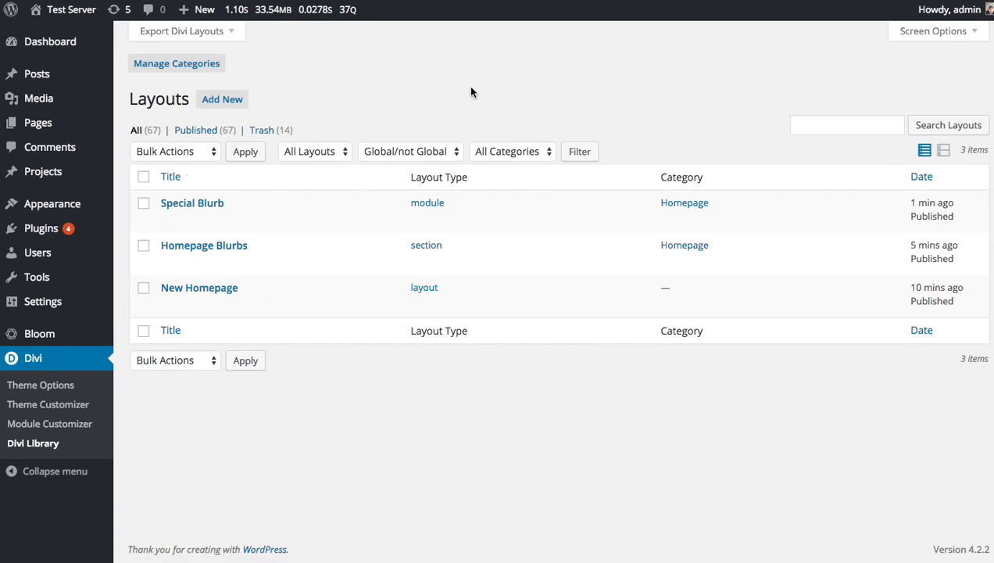
pyautogui.click(318, 151)
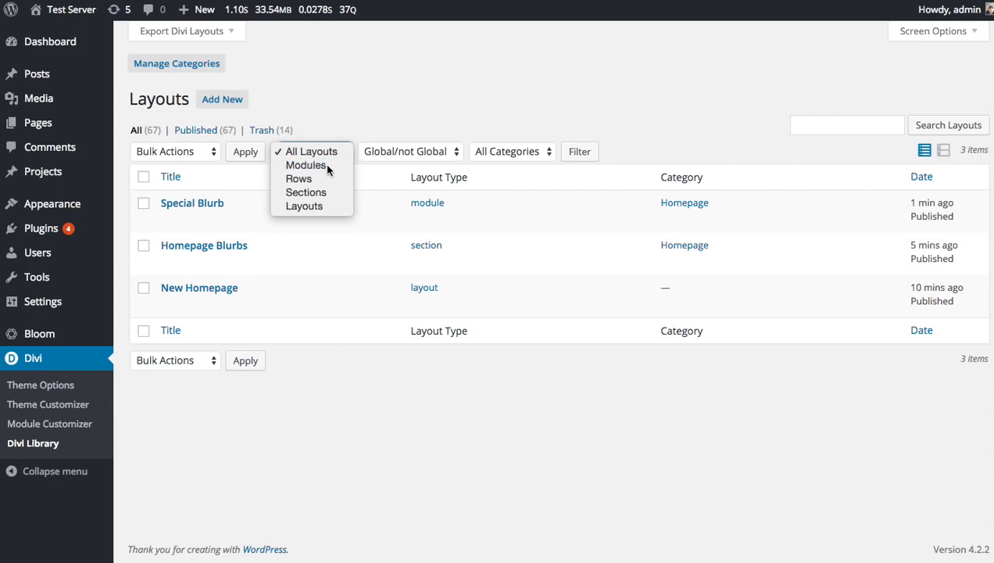
pyautogui.click(327, 167)
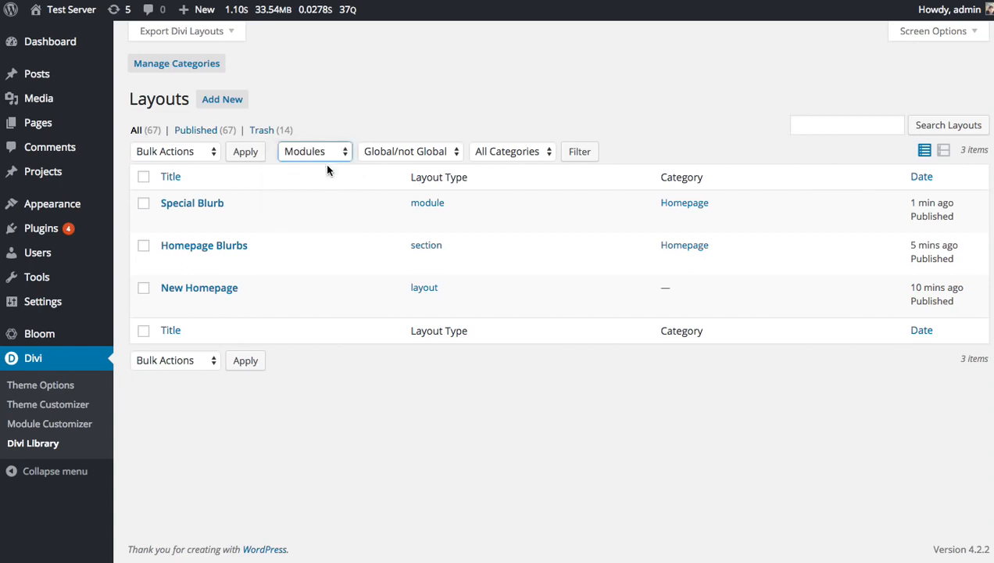
pyautogui.click(579, 151)
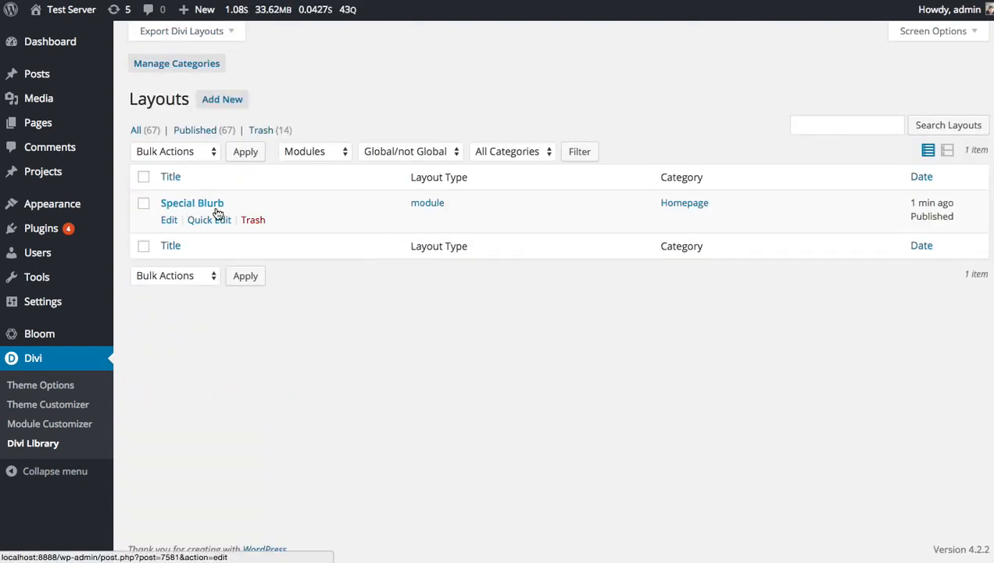
# - Open the saved Special Blurb template for editing and examine its blurb module's Advanced Design Settings and Custom CSS
pyautogui.click(169, 221)
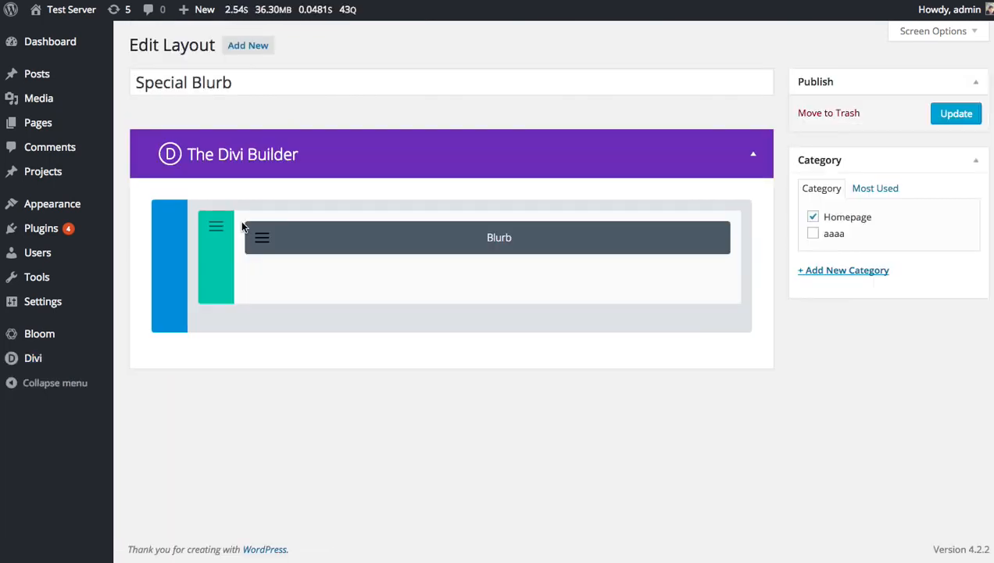
pyautogui.click(261, 240)
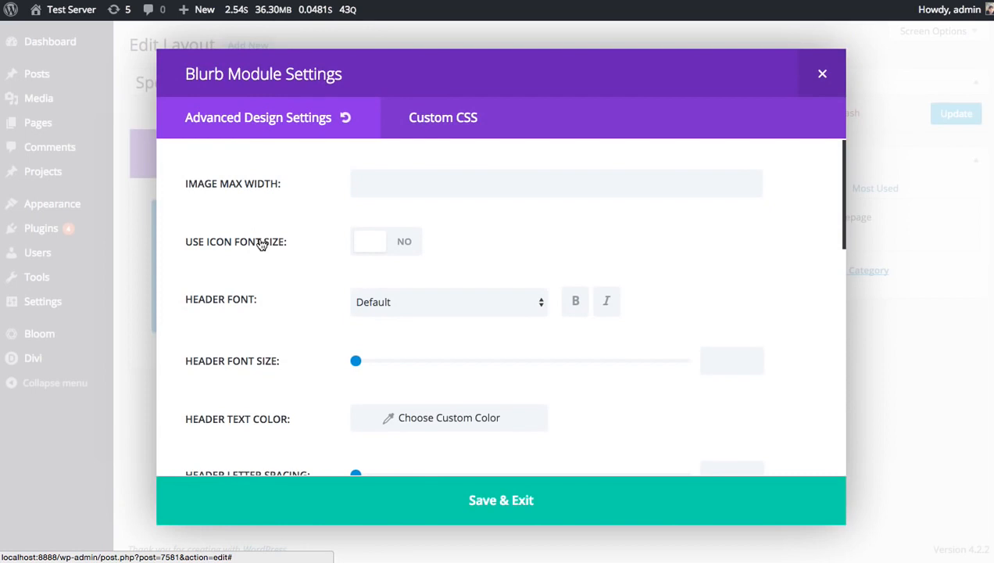
pyautogui.click(445, 127)
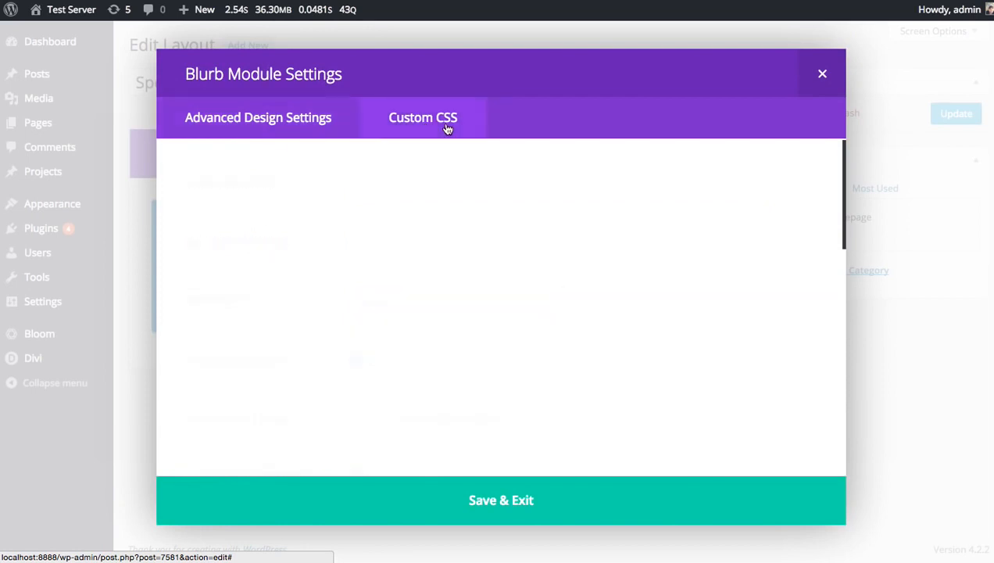
pyautogui.click(344, 131)
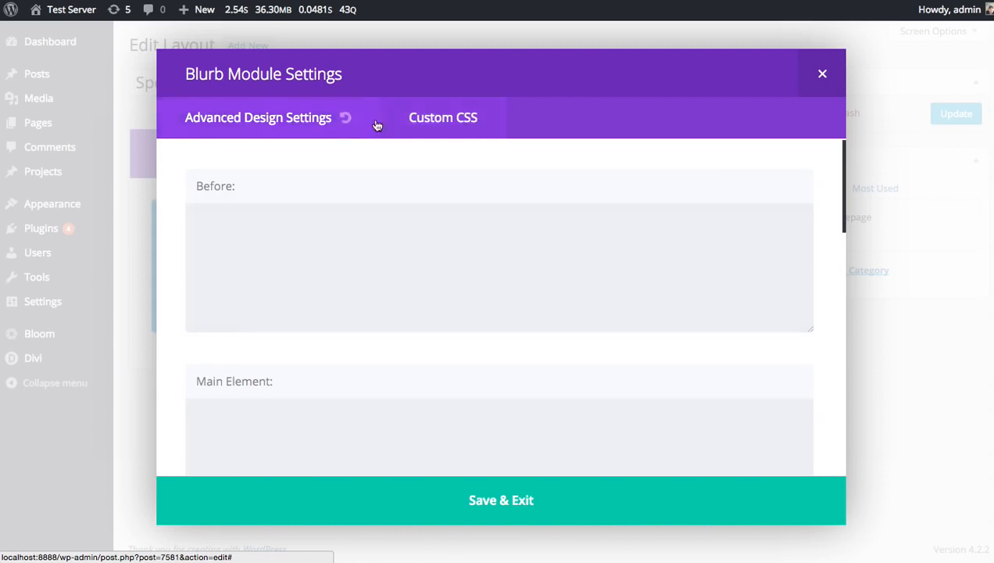
pyautogui.click(436, 128)
pyautogui.click(256, 125)
pyautogui.click(823, 74)
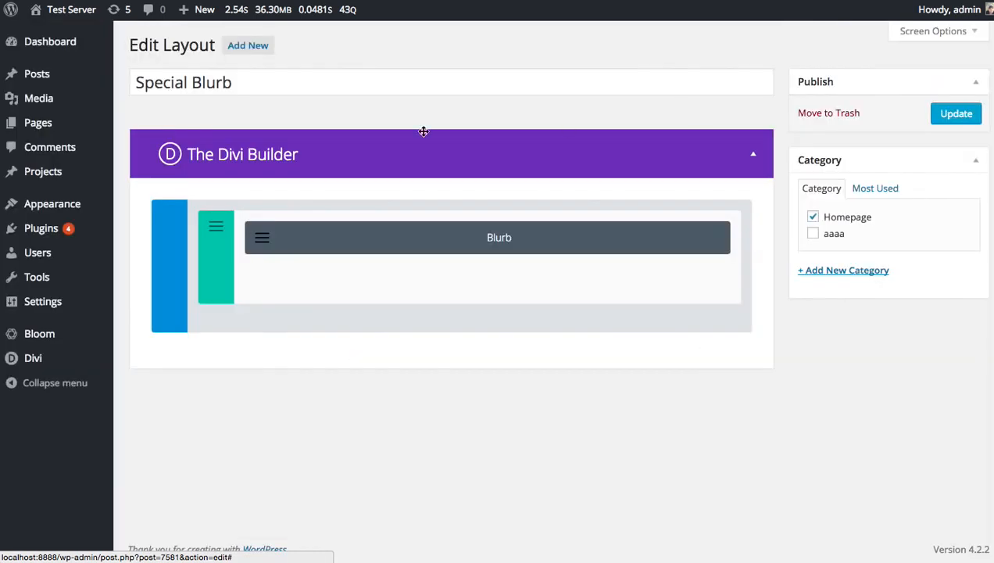
# - Create a new page and switch it to the Divi Builder
pyautogui.moveTo(70, 131)
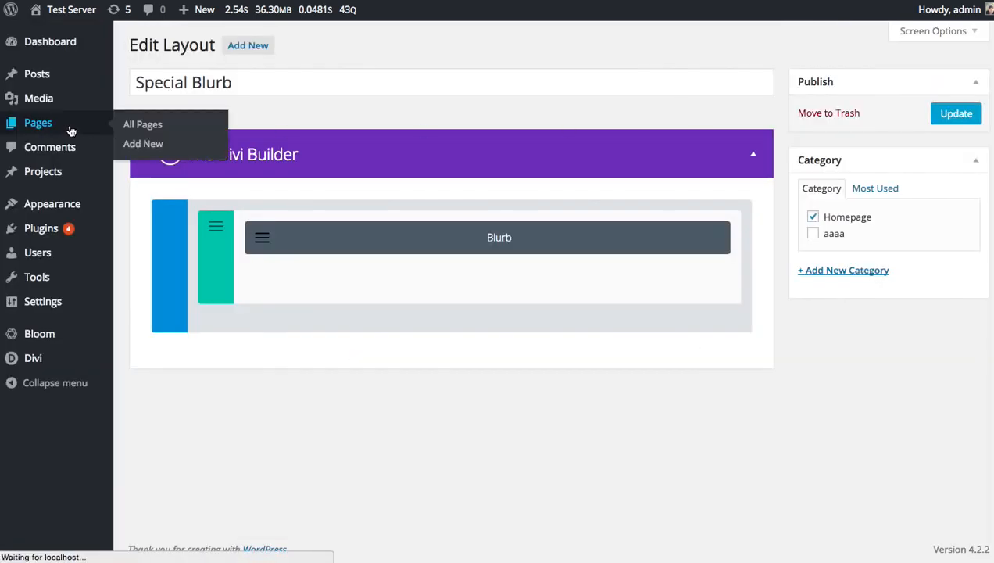
pyautogui.click(72, 131)
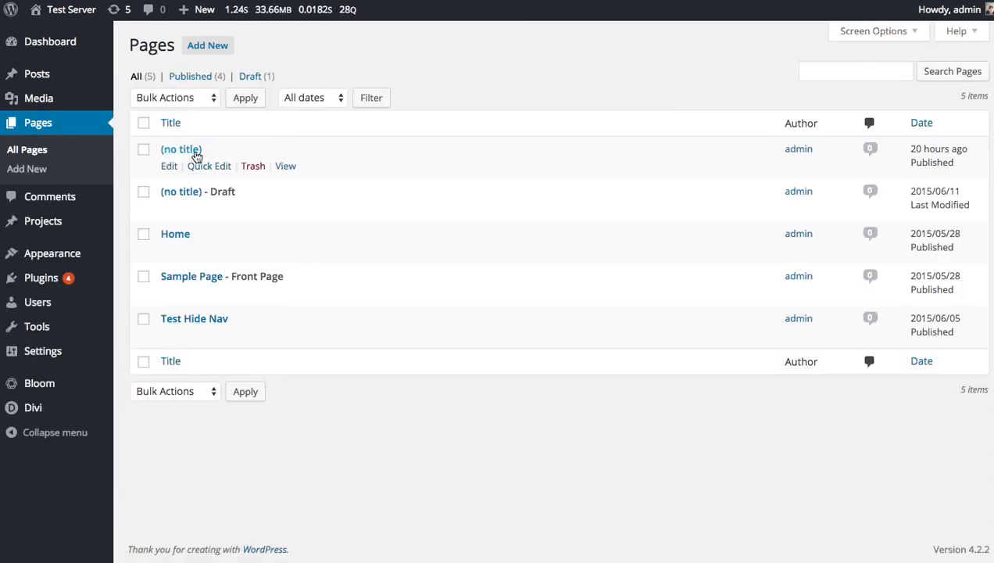
pyautogui.click(208, 53)
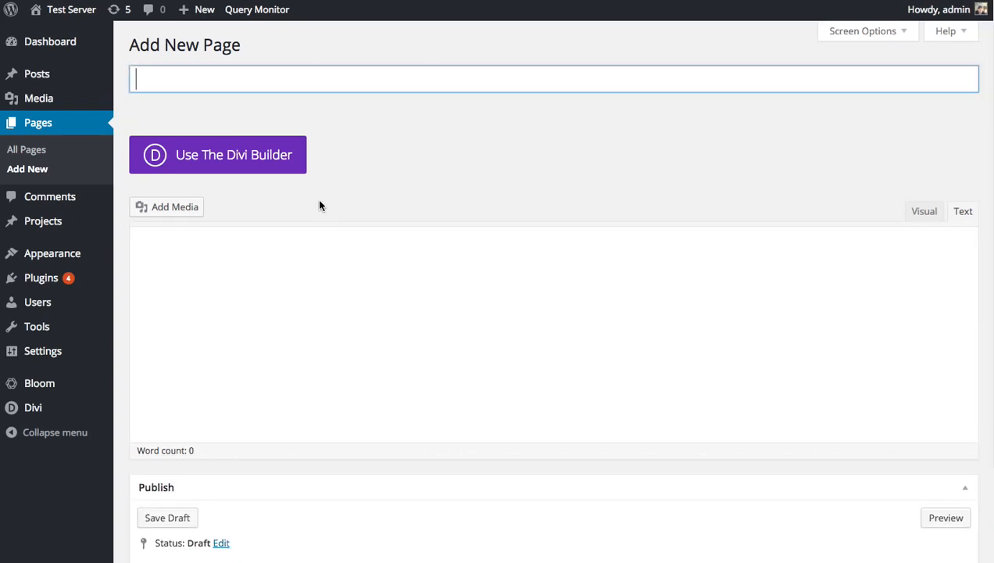
pyautogui.click(275, 160)
# - Insert a three-column structure in the row and add the Special Blurb from the library to its first column
pyautogui.click(344, 350)
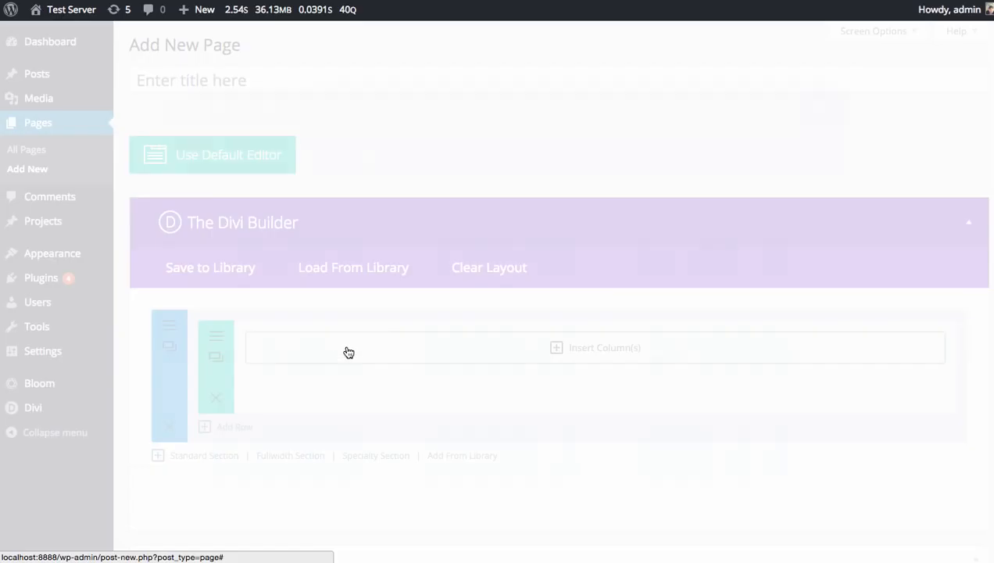
pyautogui.click(659, 220)
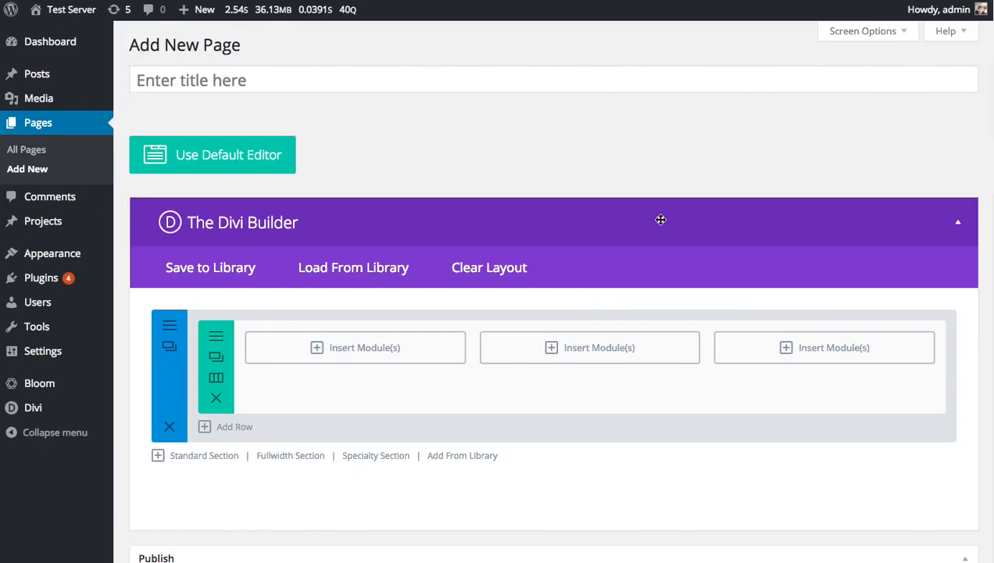
pyautogui.click(353, 355)
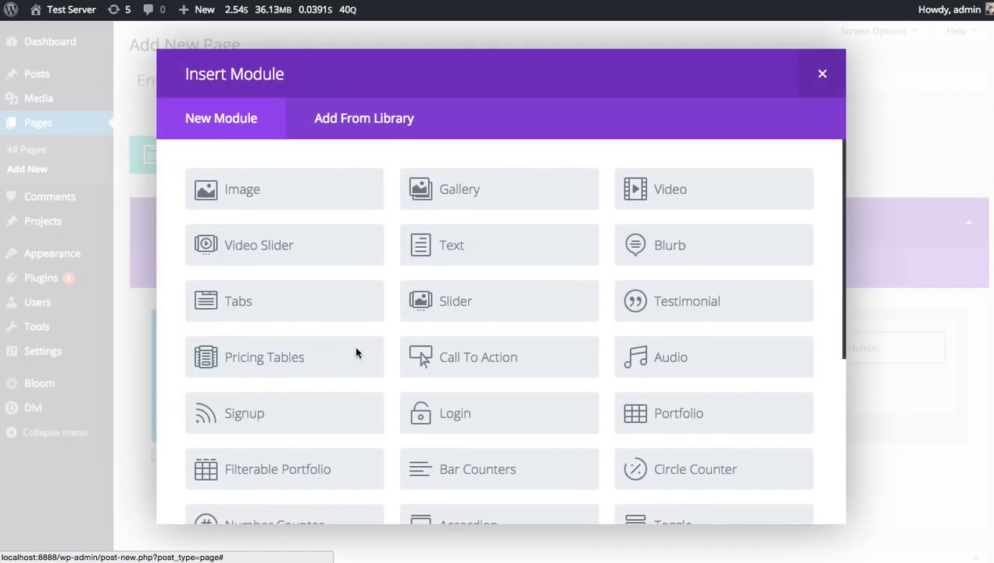
pyautogui.click(377, 118)
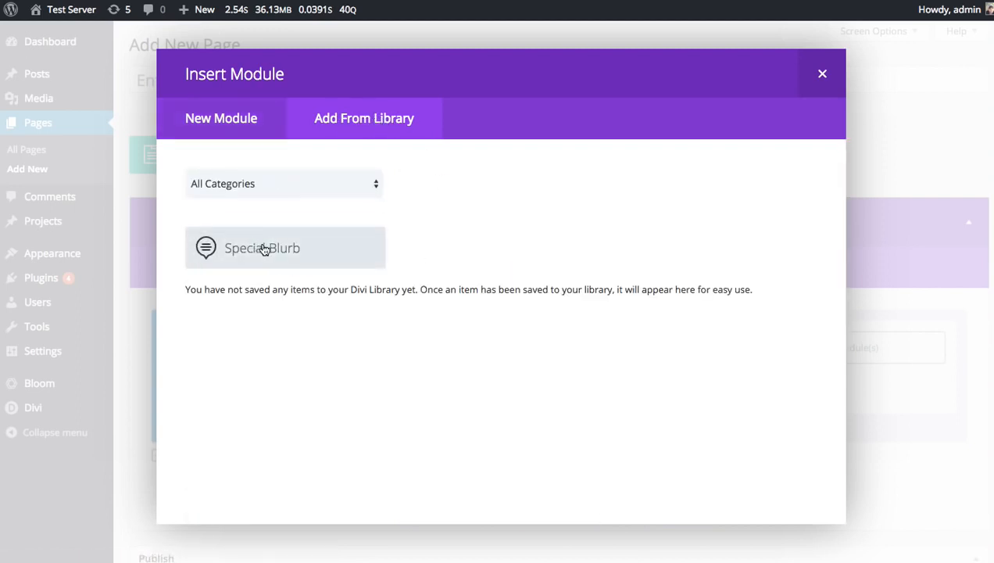
pyautogui.click(289, 255)
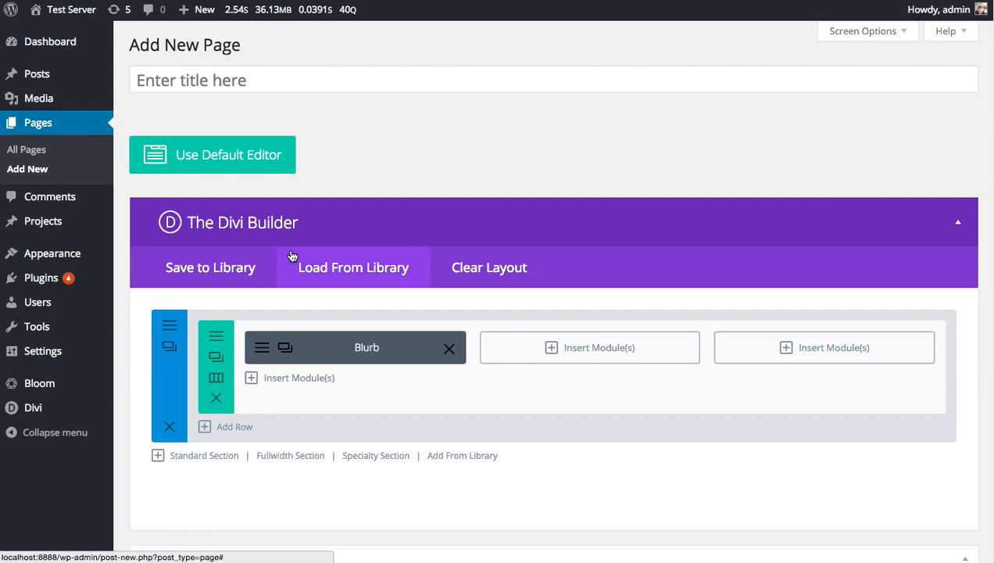
# - Examine the inserted blurb's General, Advanced Design and Custom CSS settings, and close them without saving
pyautogui.click(264, 346)
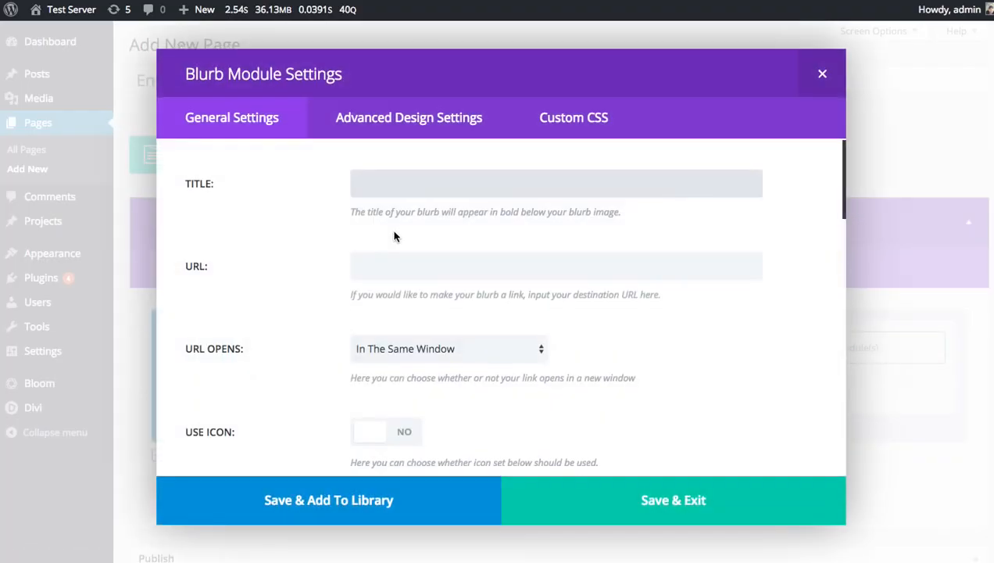
pyautogui.click(415, 267)
pyautogui.scroll(-13, 415, 291)
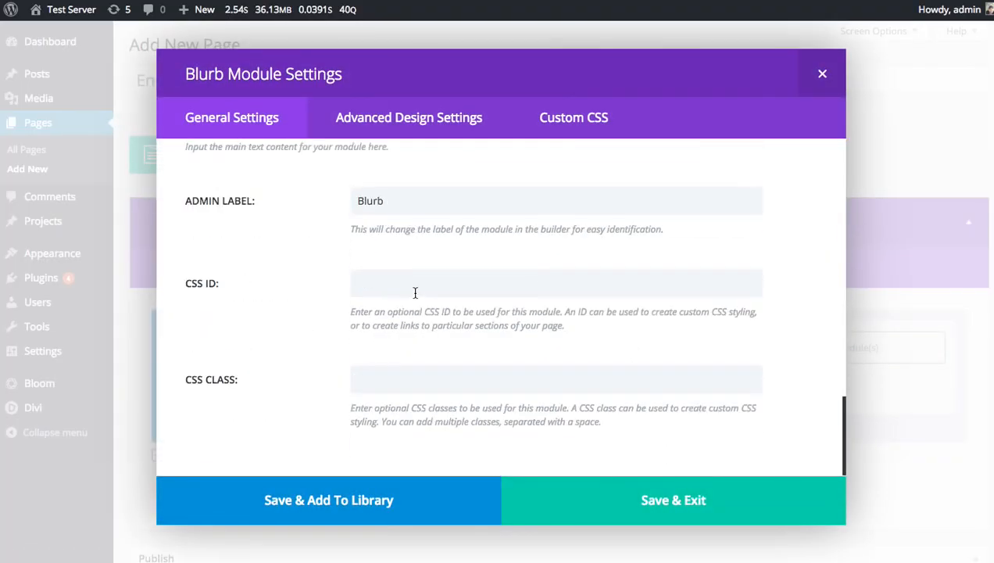
pyautogui.scroll(13, 415, 292)
pyautogui.scroll(-10, 396, 277)
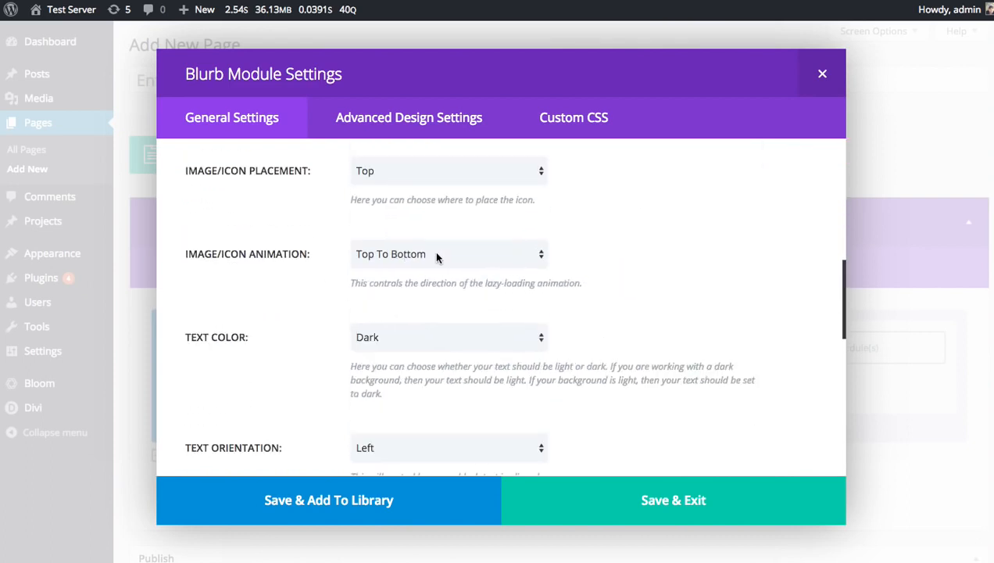
pyautogui.scroll(9, 434, 263)
pyautogui.scroll(1, 434, 259)
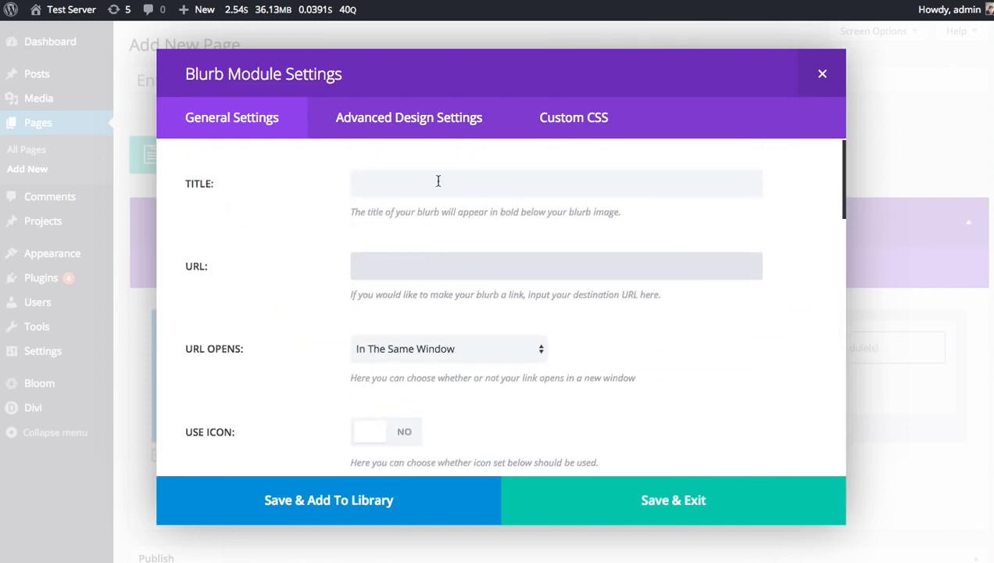
pyautogui.click(434, 128)
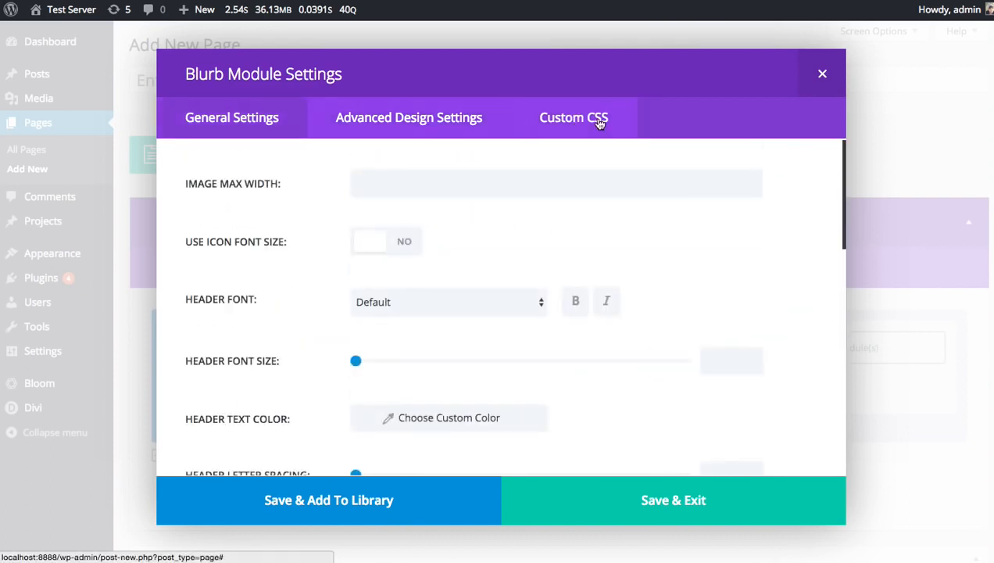
pyautogui.click(599, 122)
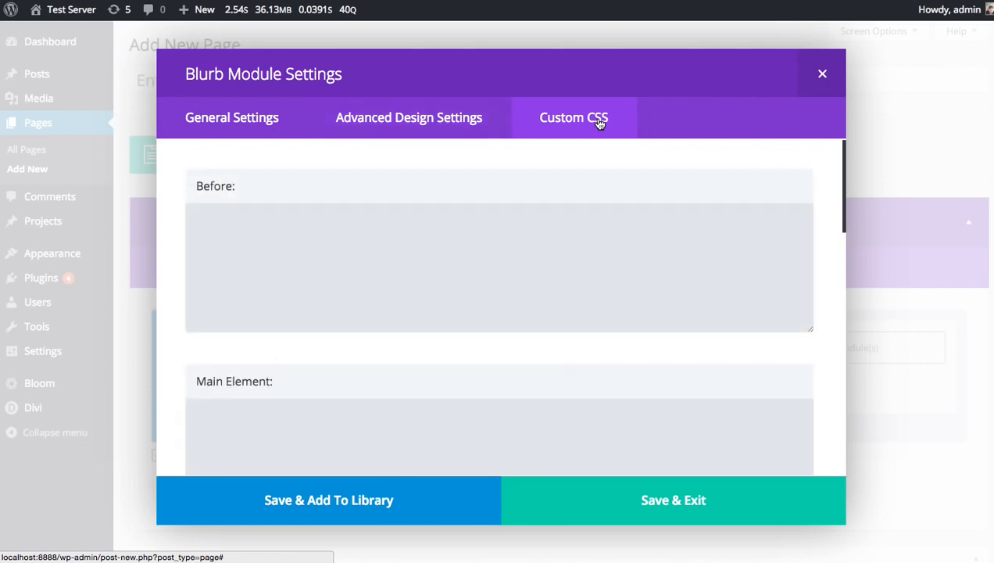
pyautogui.click(823, 73)
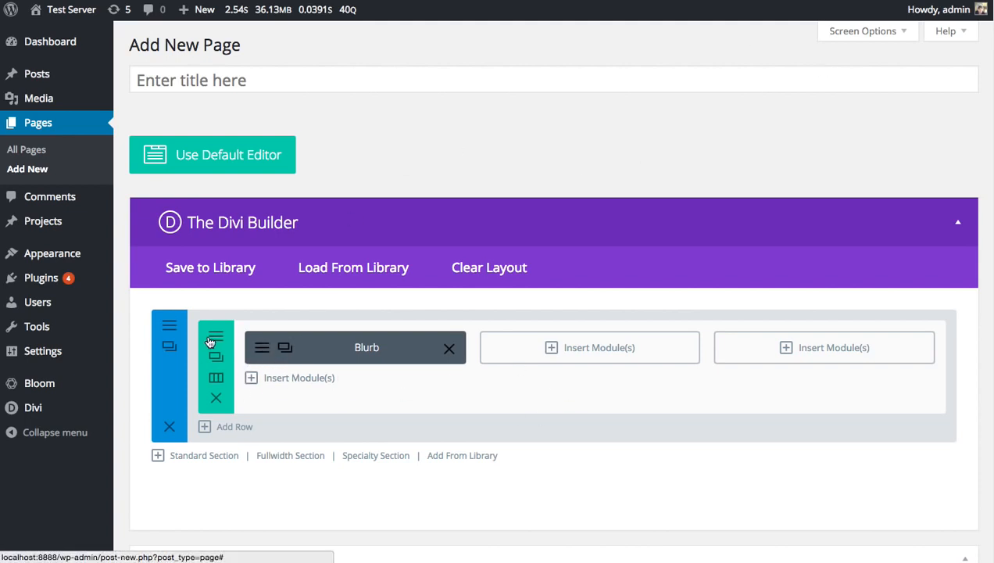
# - Duplicate the blurb twice and move the copies into the second and third columns
pyautogui.click(285, 348)
pyautogui.click(284, 349)
pyautogui.moveTo(310, 384); pyautogui.dragTo(522, 359)
pyautogui.moveTo(442, 386); pyautogui.dragTo(778, 353)
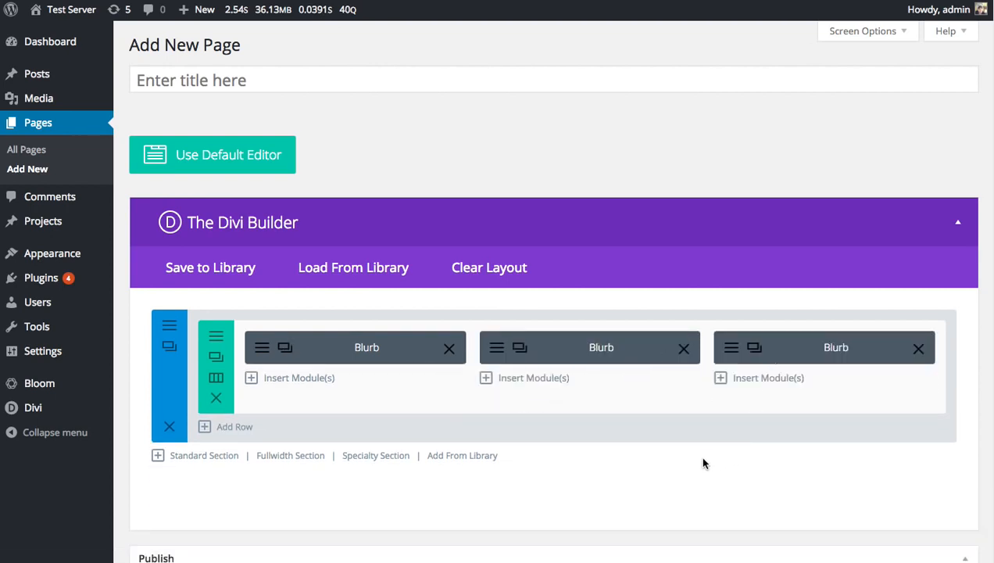
# - Look at the General Settings of the row that holds the three blurbs
pyautogui.click(217, 337)
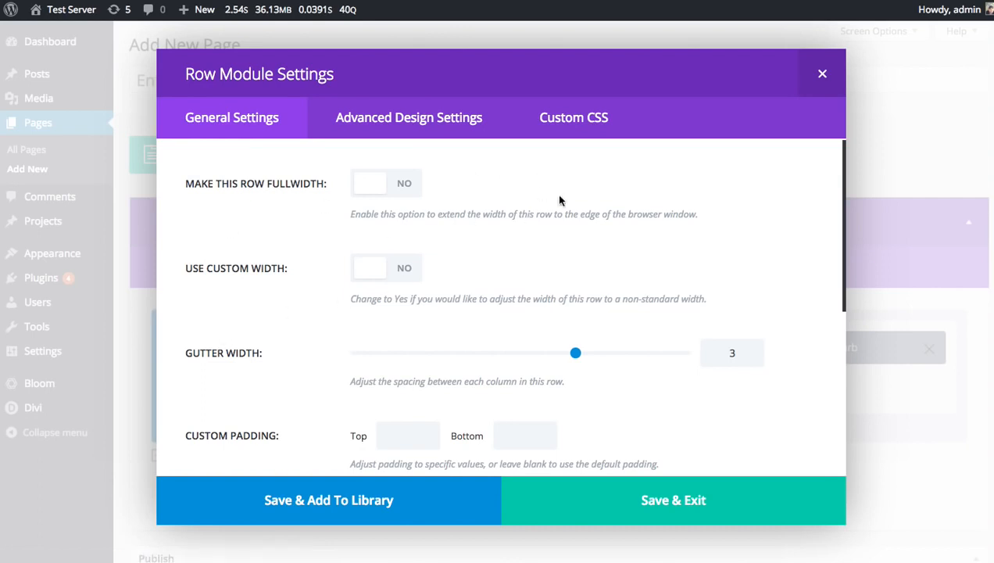
pyautogui.click(820, 75)
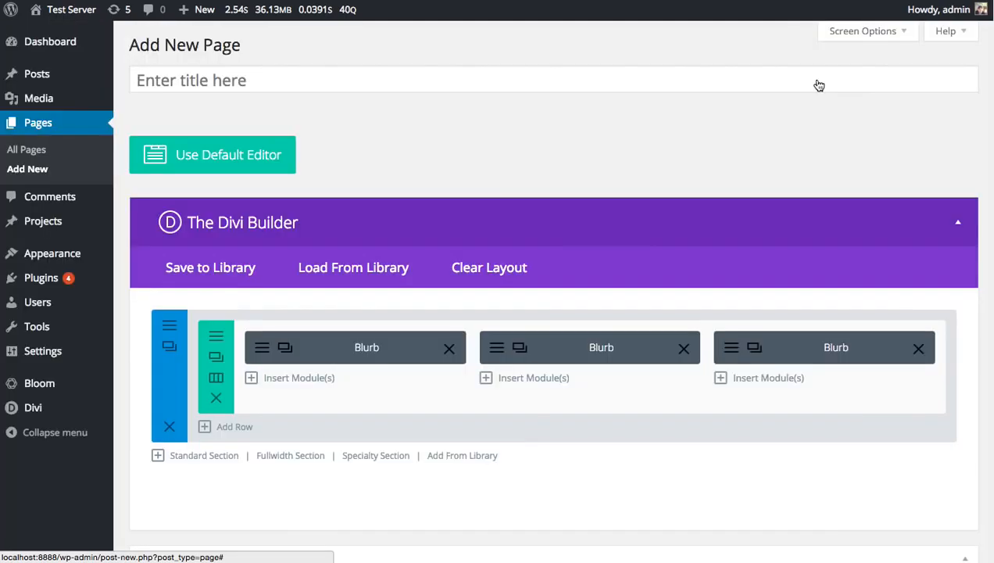
# - Clear the page's layout and load the predefined Homepage Extended layout, replacing the existing content
pyautogui.click(492, 270)
pyautogui.click(506, 414)
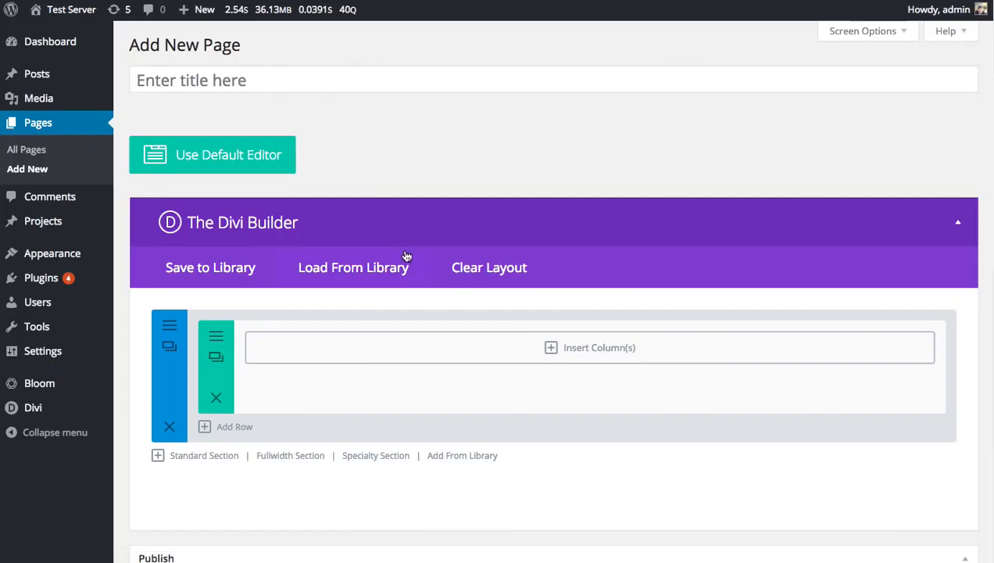
pyautogui.click(311, 268)
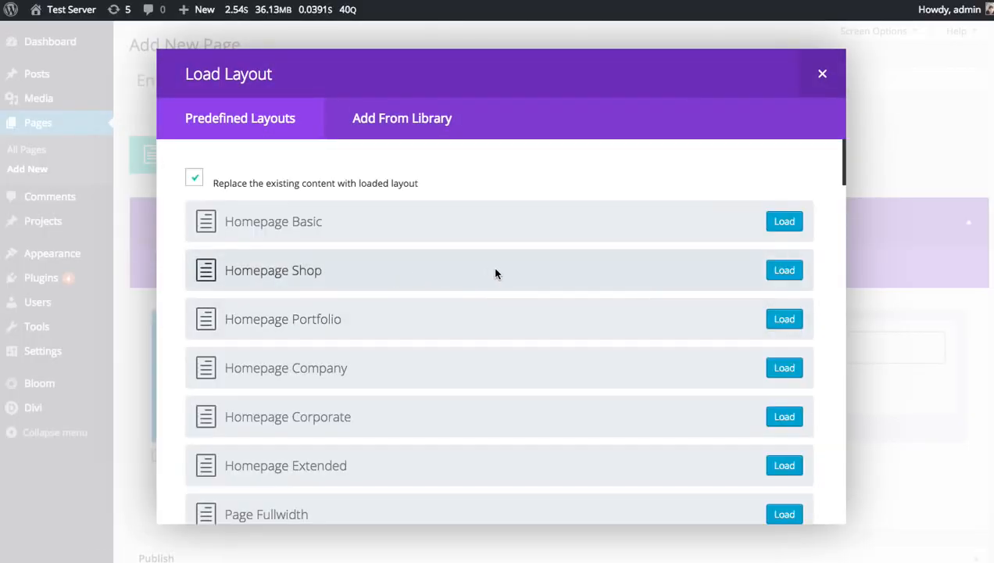
pyautogui.click(778, 466)
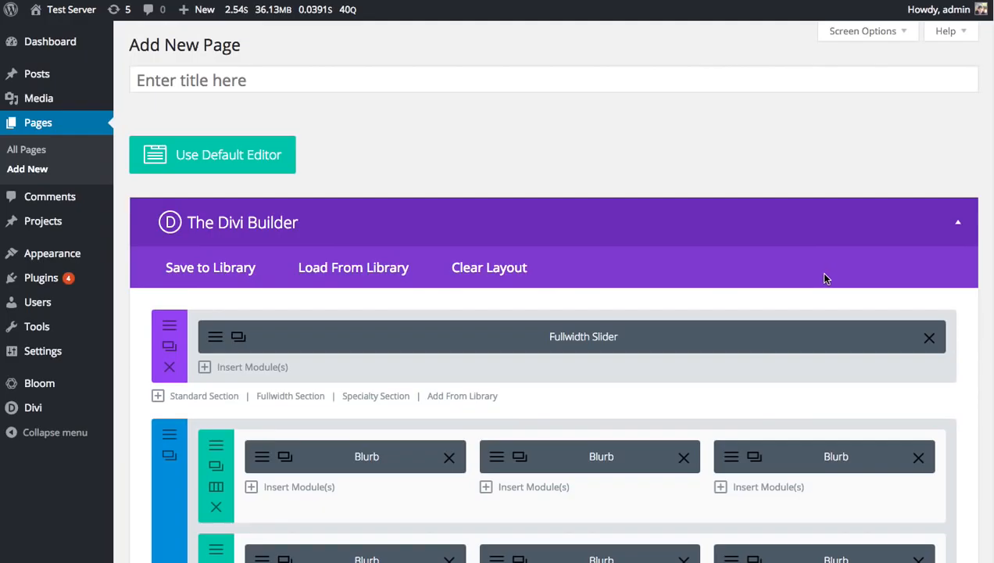
# - Publish the page with the loaded layout and view it on the site
pyautogui.scroll(-2, 826, 277)
pyautogui.scroll(2, 830, 276)
pyautogui.scroll(-20, 893, 234)
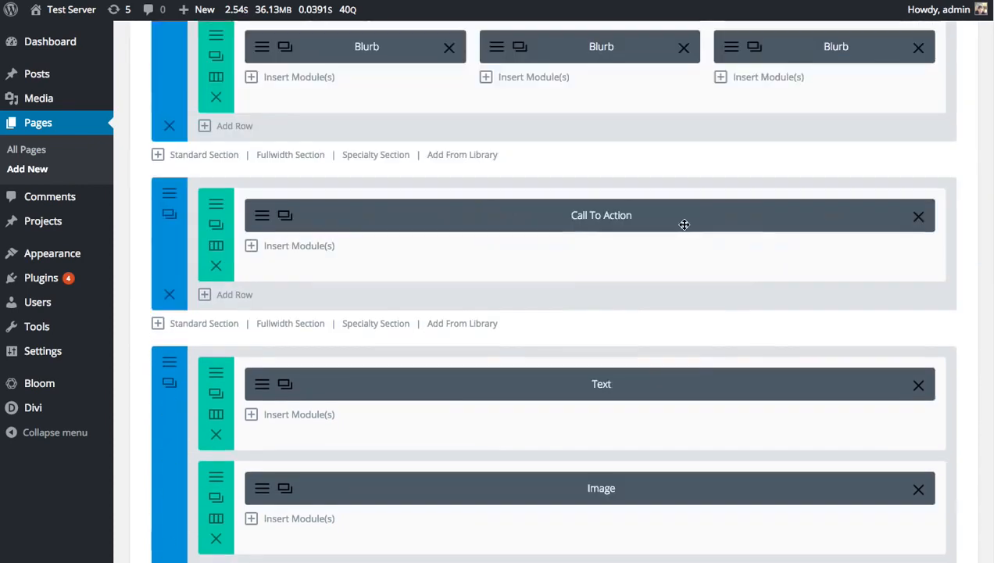
pyautogui.scroll(3, 726, 322)
pyautogui.scroll(-1, 575, 336)
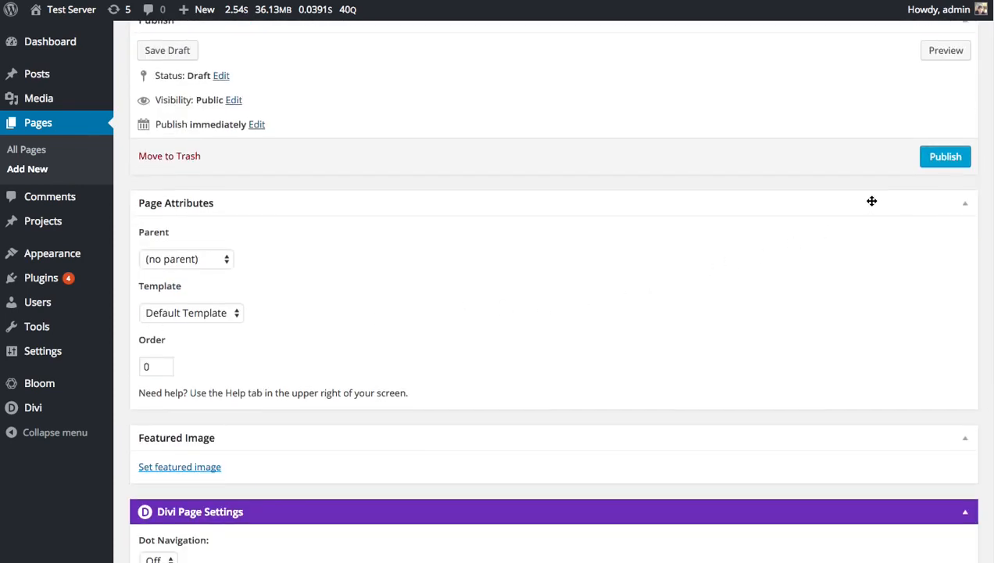
pyautogui.click(934, 158)
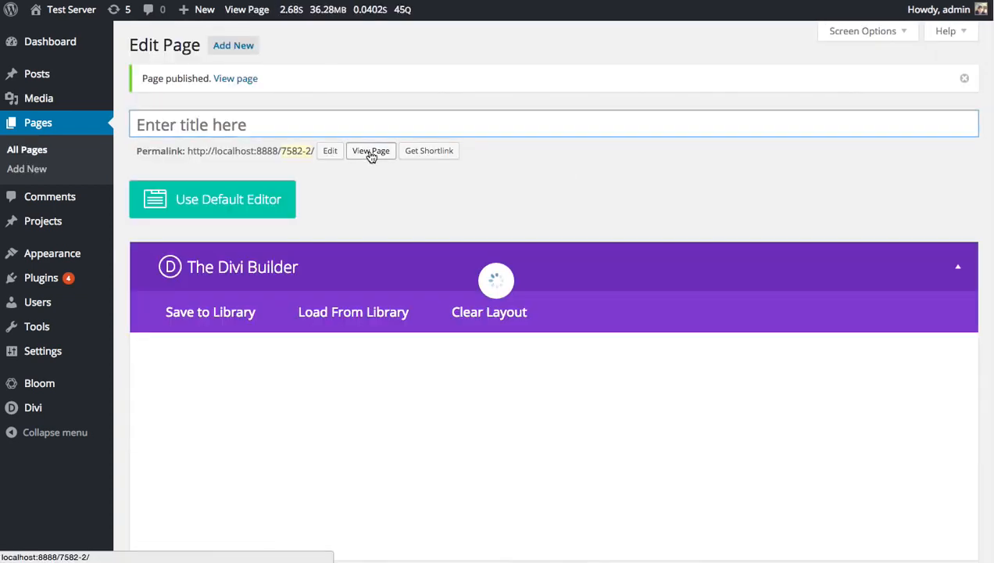
pyautogui.click(374, 153)
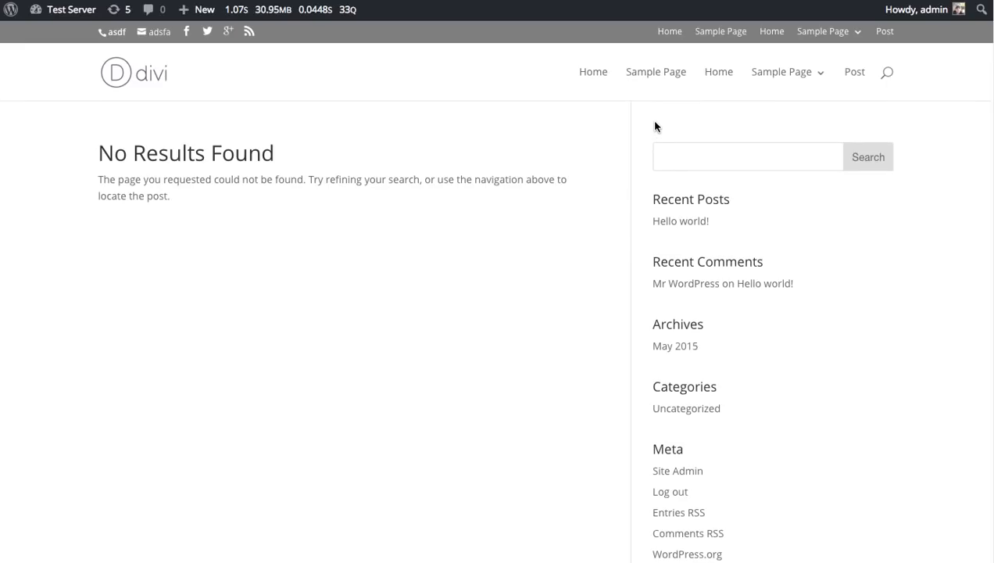
# - Return to the page editor, title the page "New Page", and update it to view it on the site
pyautogui.click(658, 72)
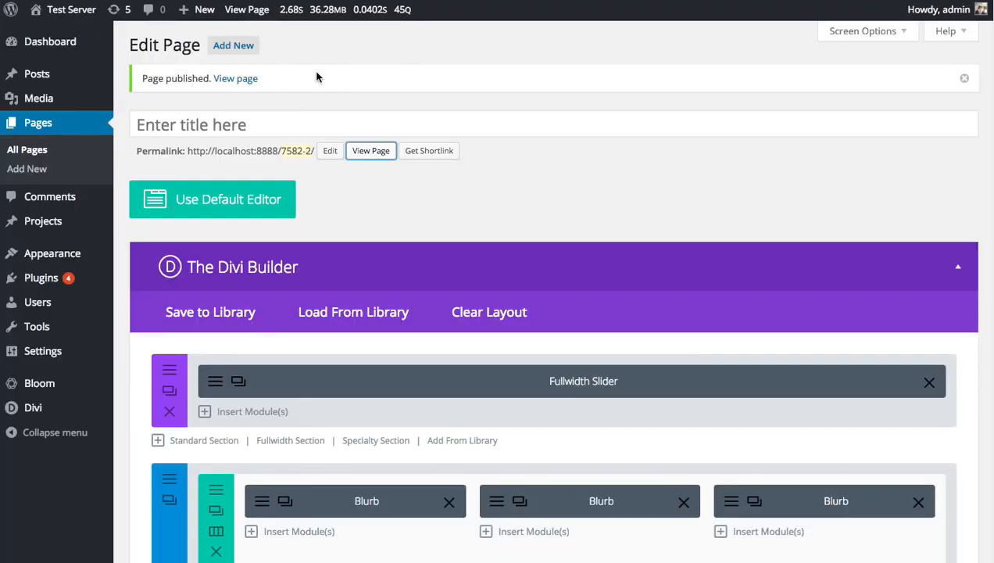
pyautogui.click(314, 123)
pyautogui.write('New ')
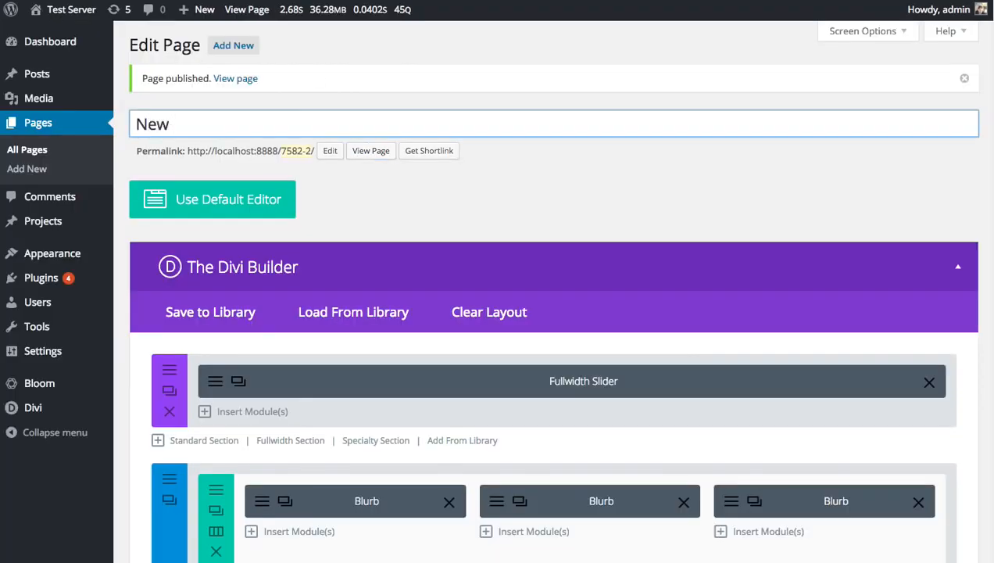
pyautogui.write('H')
pyautogui.press('BackSpace')
pyautogui.write('Page')
pyautogui.scroll(-10, 666, 262)
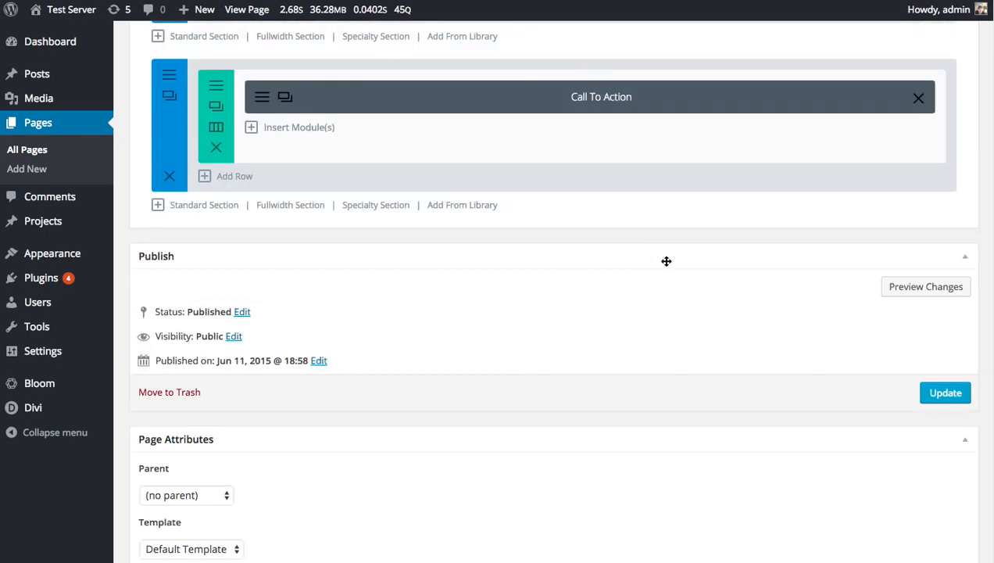
pyautogui.click(943, 393)
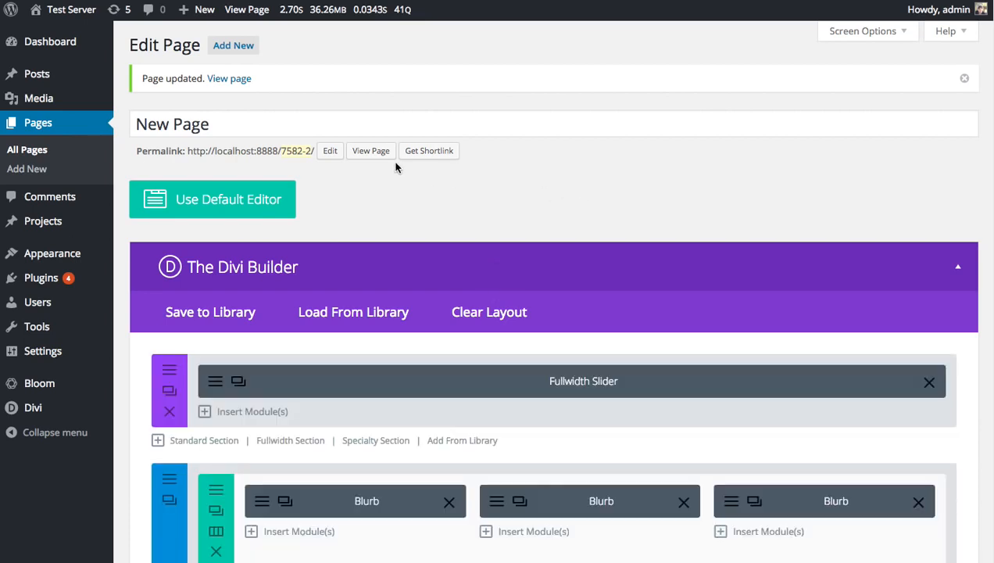
pyautogui.click(370, 151)
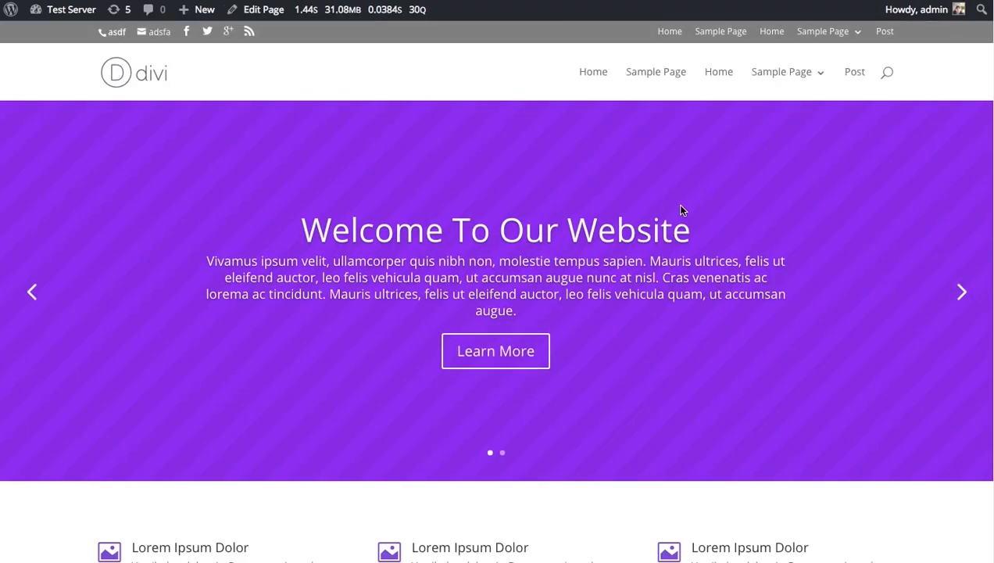
# - Look over the published page, return to the editor, and add a row of four equal columns below the two blurb rows
pyautogui.scroll(-5, 685, 208)
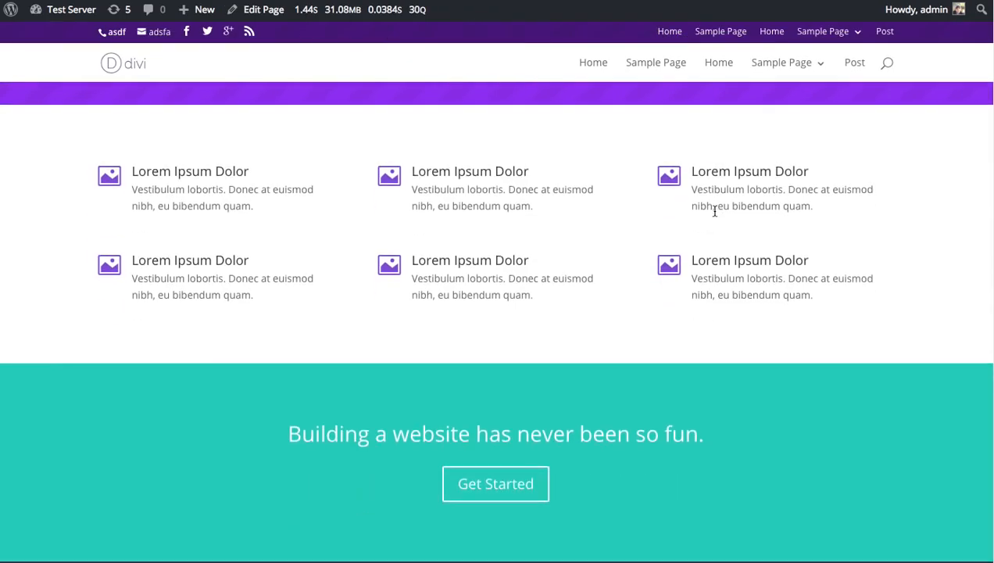
pyautogui.scroll(1, 715, 211)
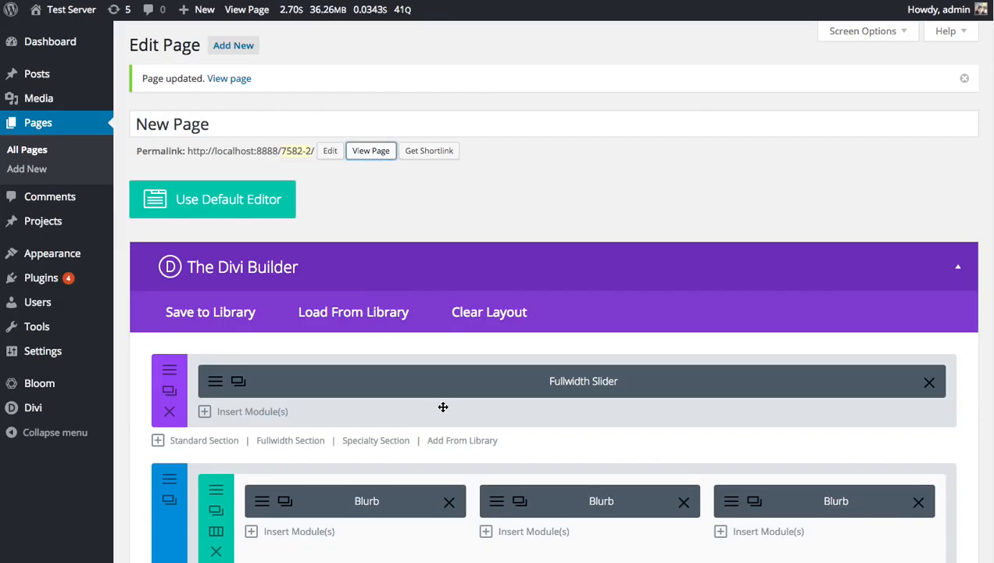
pyautogui.scroll(-5, 443, 407)
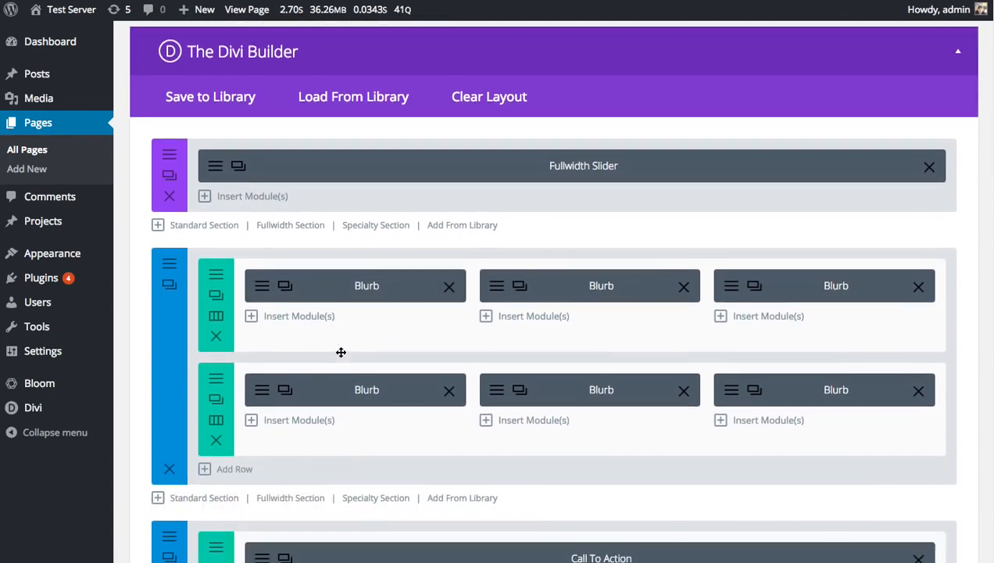
pyautogui.click(237, 468)
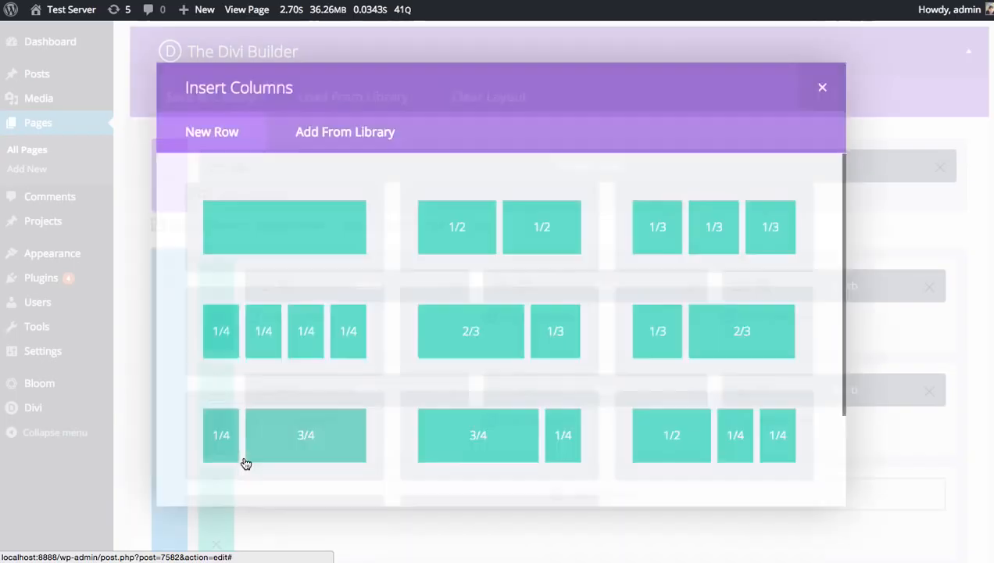
pyautogui.scroll(-2, 536, 316)
pyautogui.click(315, 269)
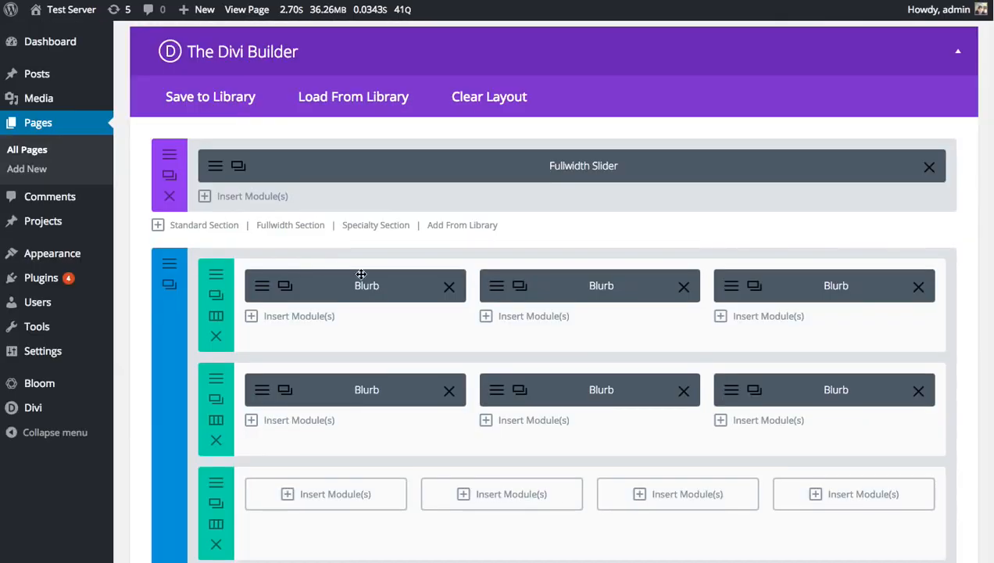
# - Insert an Image module with bridge.jpg from the media library into the first column of the new row
pyautogui.scroll(-4, 359, 275)
pyautogui.click(341, 332)
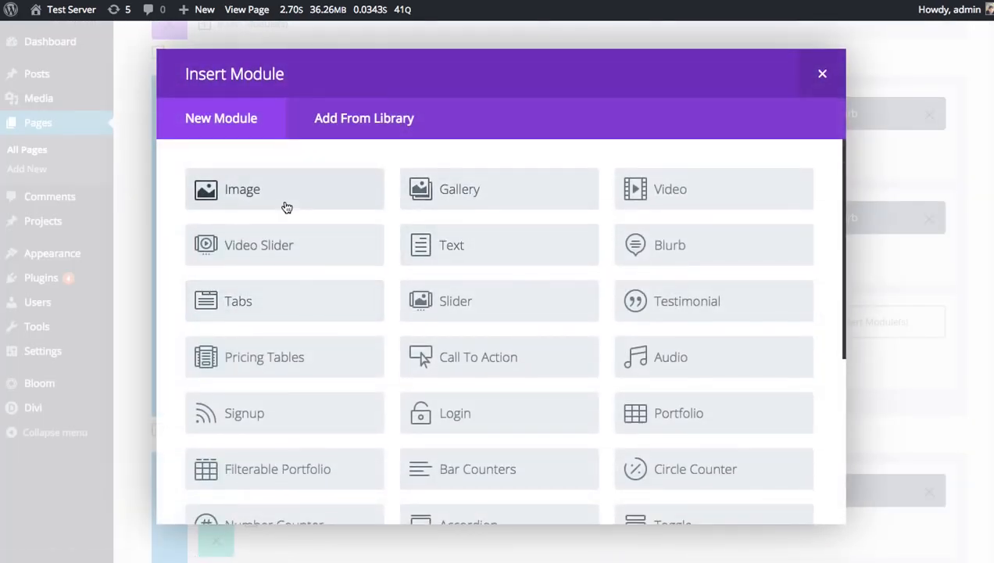
pyautogui.click(285, 205)
pyautogui.click(687, 182)
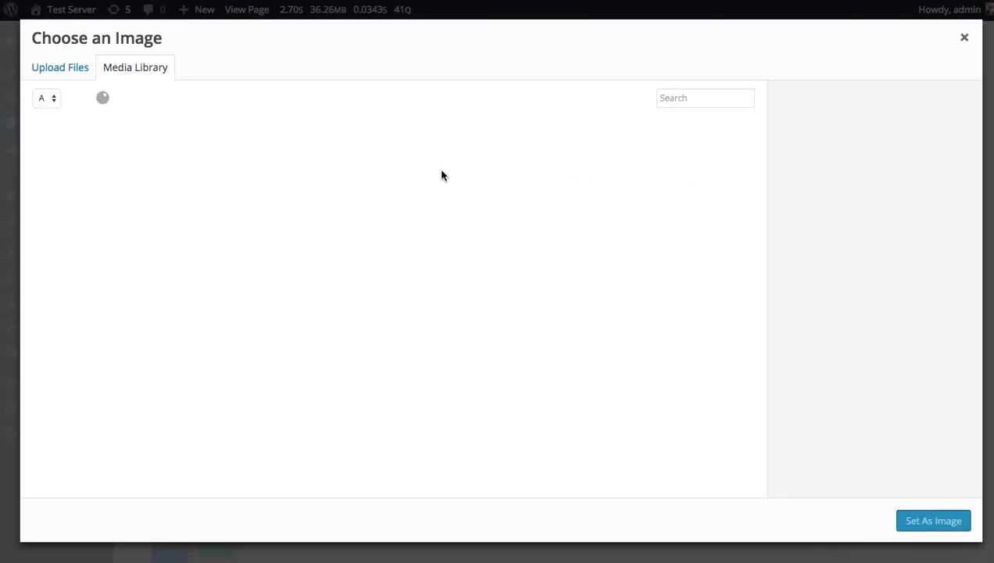
pyautogui.click(82, 191)
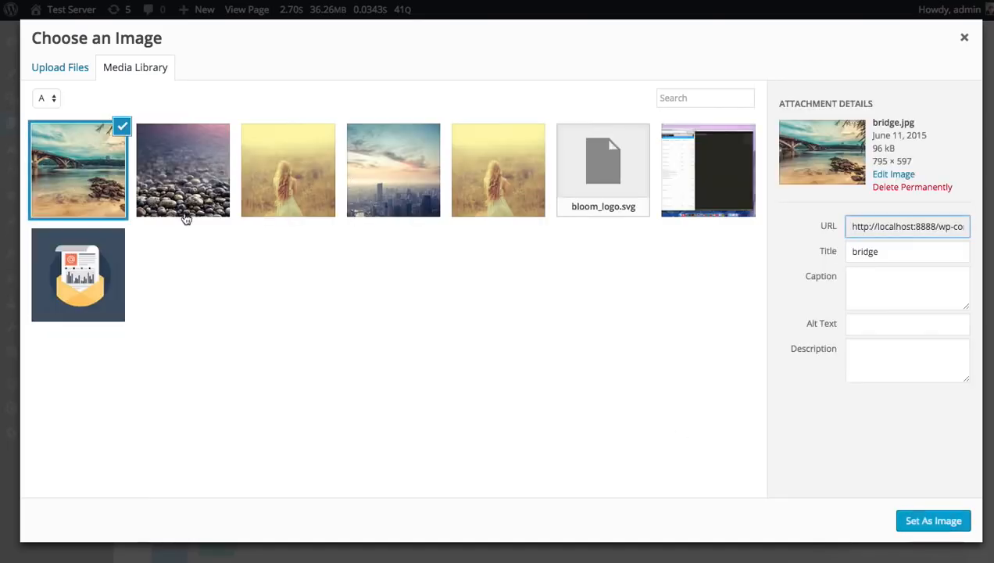
pyautogui.click(934, 521)
pyautogui.click(694, 495)
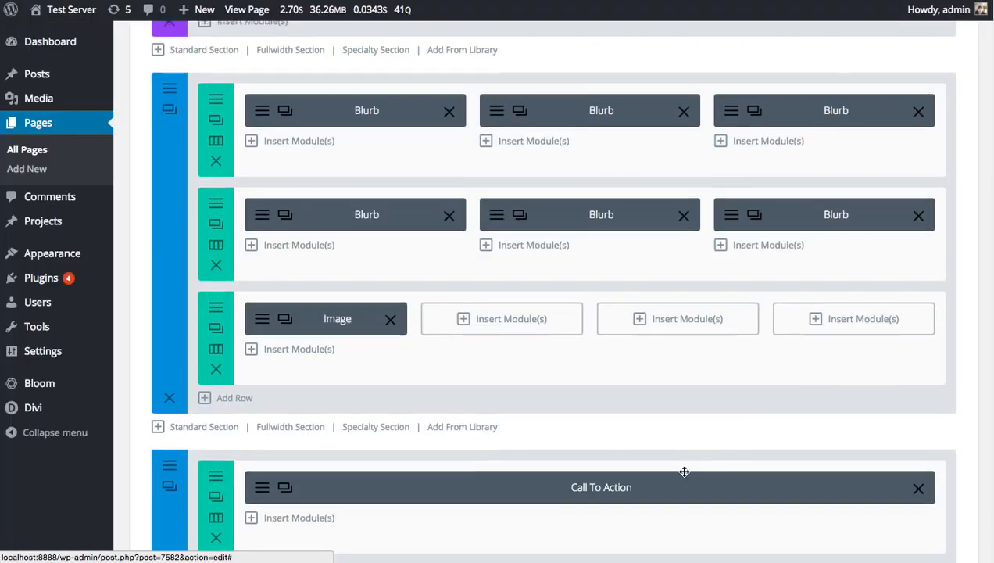
# - Duplicate the Image module three times and place one copy in each of the row's remaining columns
pyautogui.scroll(3, 372, 383)
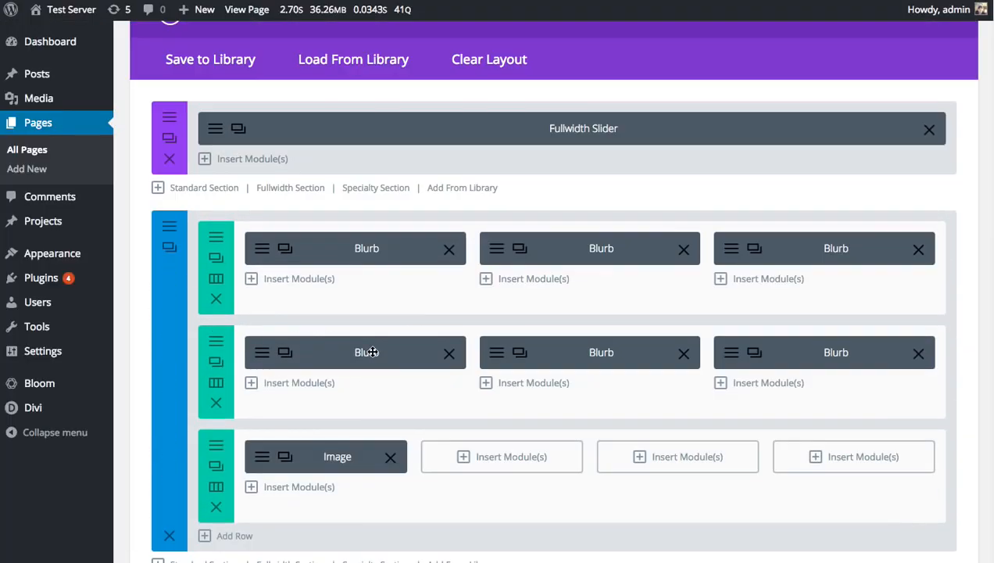
pyautogui.click(289, 455)
pyautogui.click(289, 461)
pyautogui.click(289, 461)
pyautogui.moveTo(331, 490); pyautogui.dragTo(499, 463)
pyautogui.moveTo(376, 498); pyautogui.dragTo(875, 461)
# - Replace the picture in the second column's Image module with stream.jpg from the media library
pyautogui.click(444, 459)
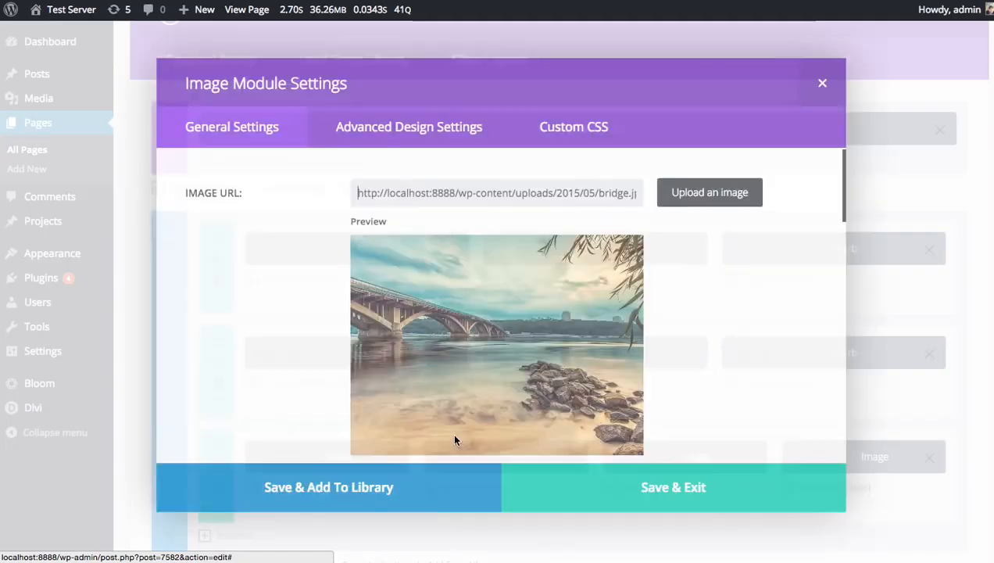
pyautogui.click(710, 183)
pyautogui.click(181, 171)
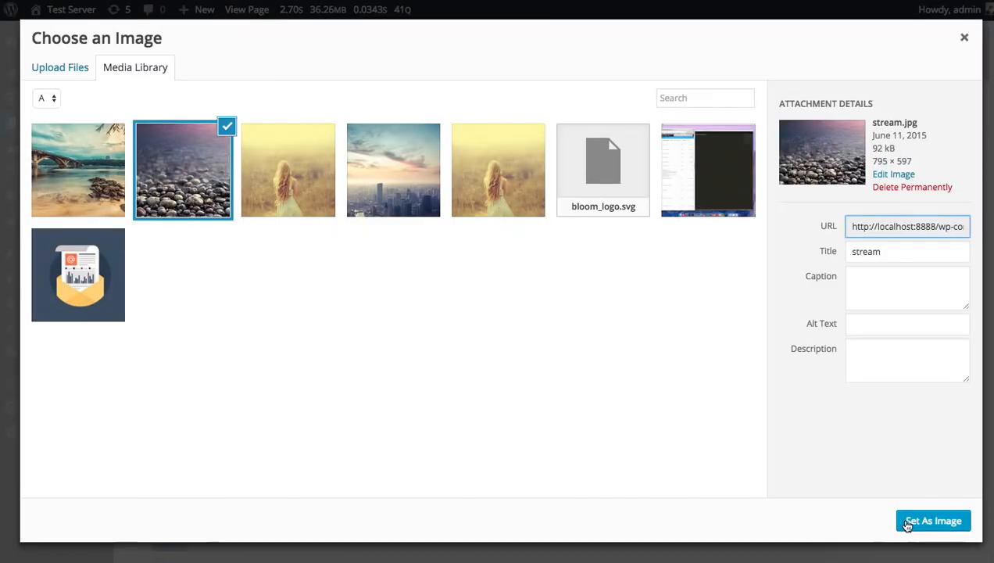
pyautogui.click(918, 522)
pyautogui.click(774, 515)
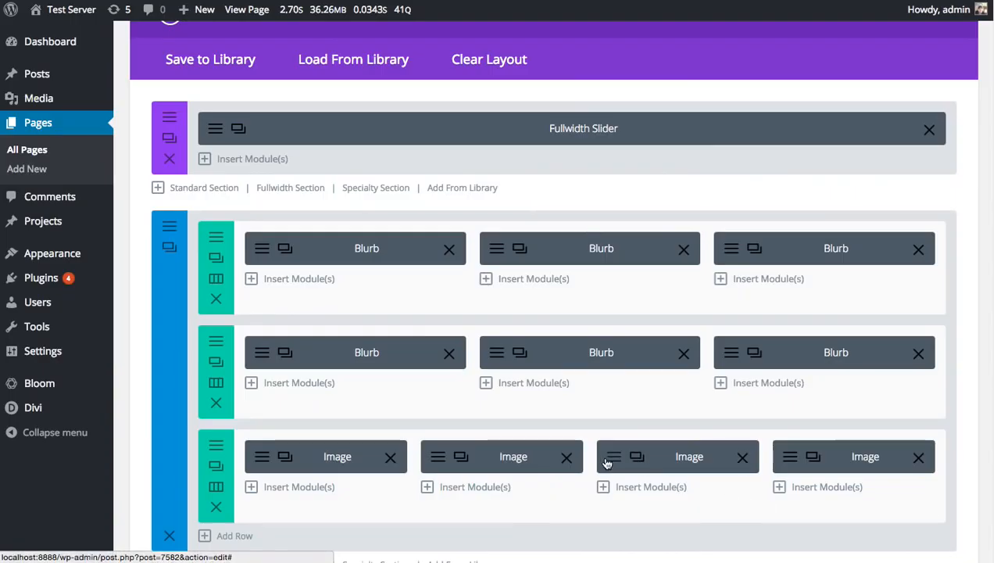
# - Replace the picture in the third column's Image module with the first photo of the woman in a field
pyautogui.click(607, 462)
pyautogui.click(664, 194)
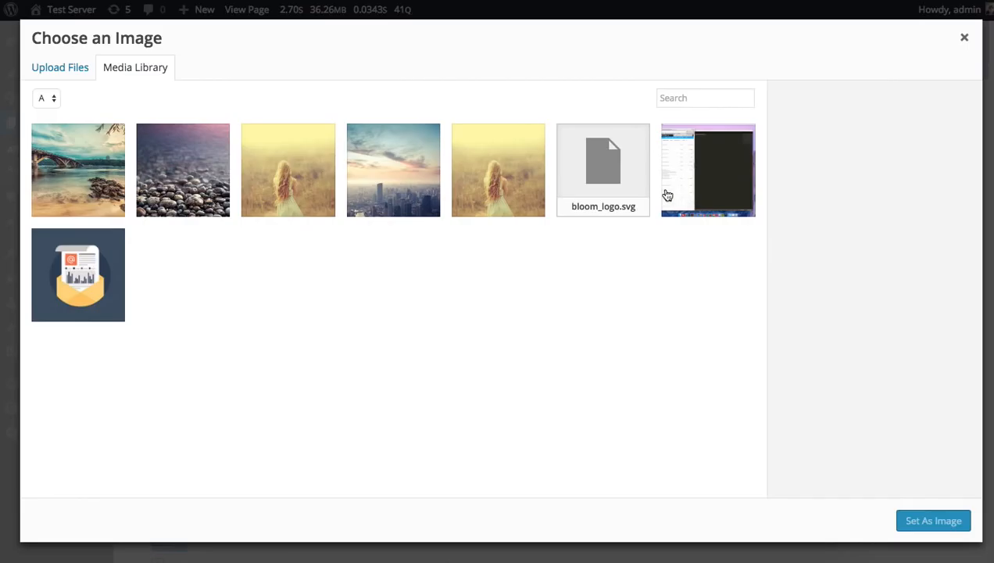
pyautogui.click(311, 162)
pyautogui.click(935, 520)
pyautogui.click(765, 508)
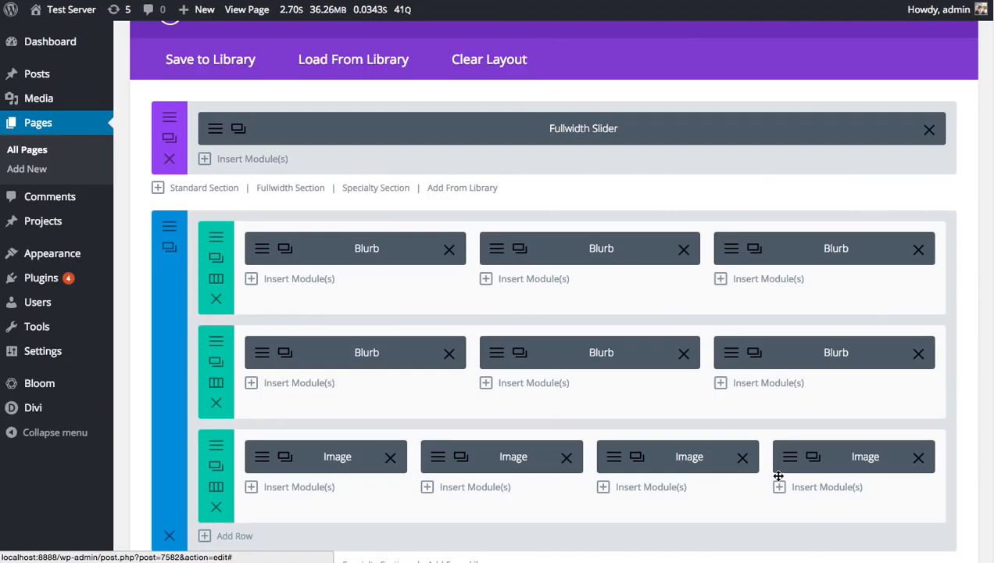
# - Replace the picture in the fourth column's Image module with skyline.jpg from the media library
pyautogui.click(795, 466)
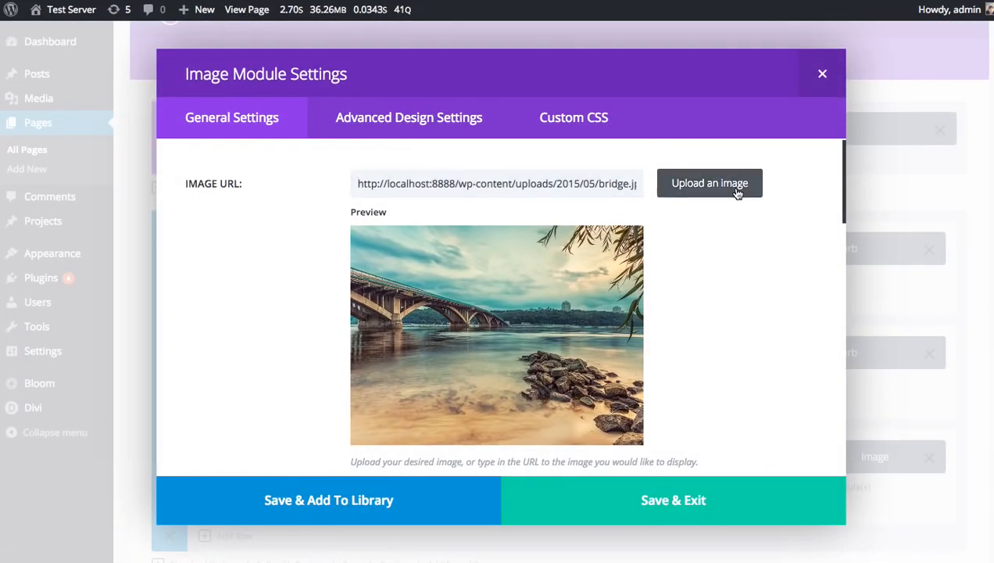
pyautogui.click(706, 182)
pyautogui.click(403, 180)
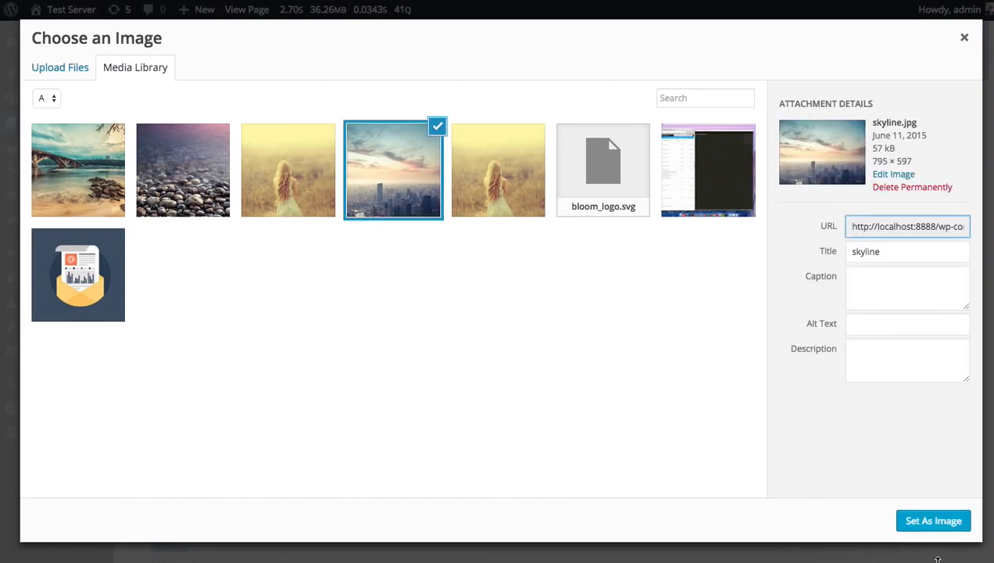
pyautogui.click(931, 521)
pyautogui.click(778, 490)
# - Update the page and view the new image row on the site
pyautogui.scroll(-15, 930, 321)
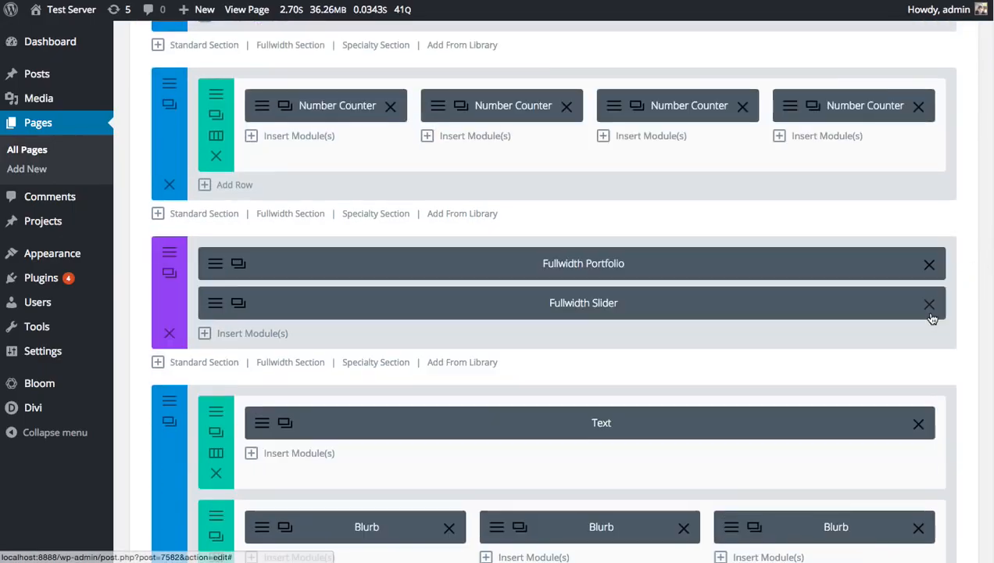
pyautogui.scroll(7, 382, 265)
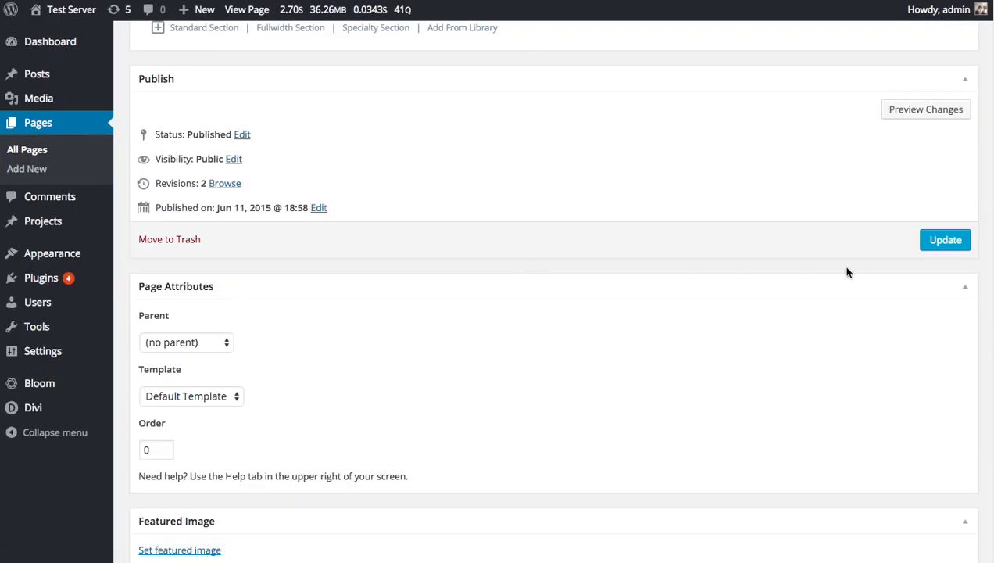
pyautogui.click(930, 242)
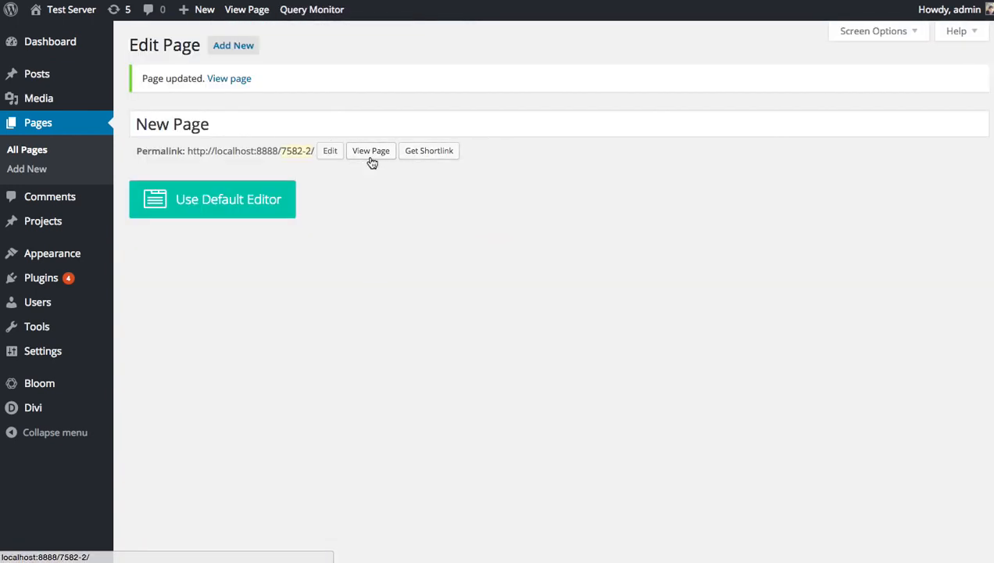
pyautogui.click(373, 155)
pyautogui.click(264, 6)
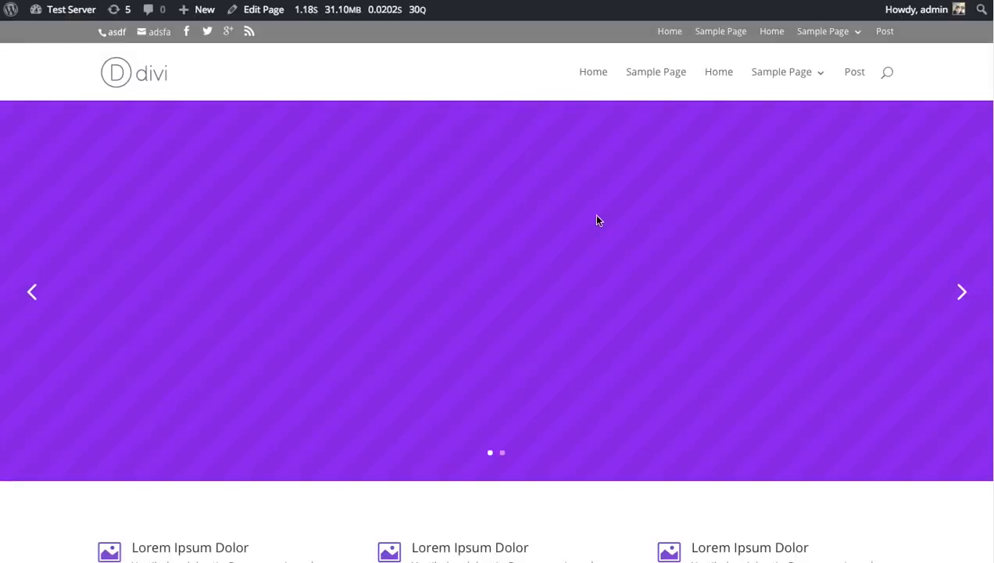
pyautogui.scroll(-5, 597, 220)
pyautogui.scroll(-1, 666, 214)
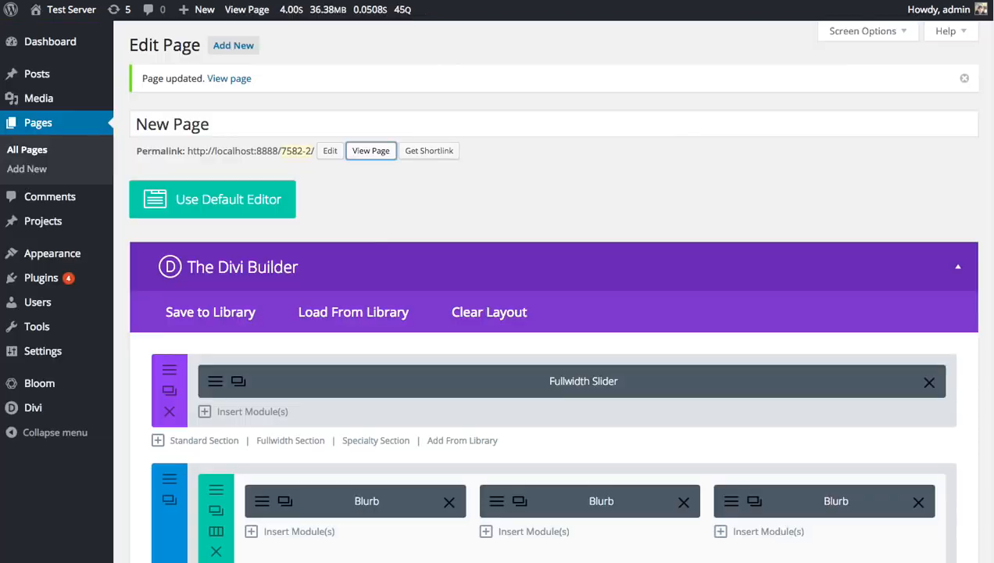
# - Make the image row fullwidth with a gutter width of 1 and a bottom custom padding of 0, and save its settings
pyautogui.scroll(-5, 395, 279)
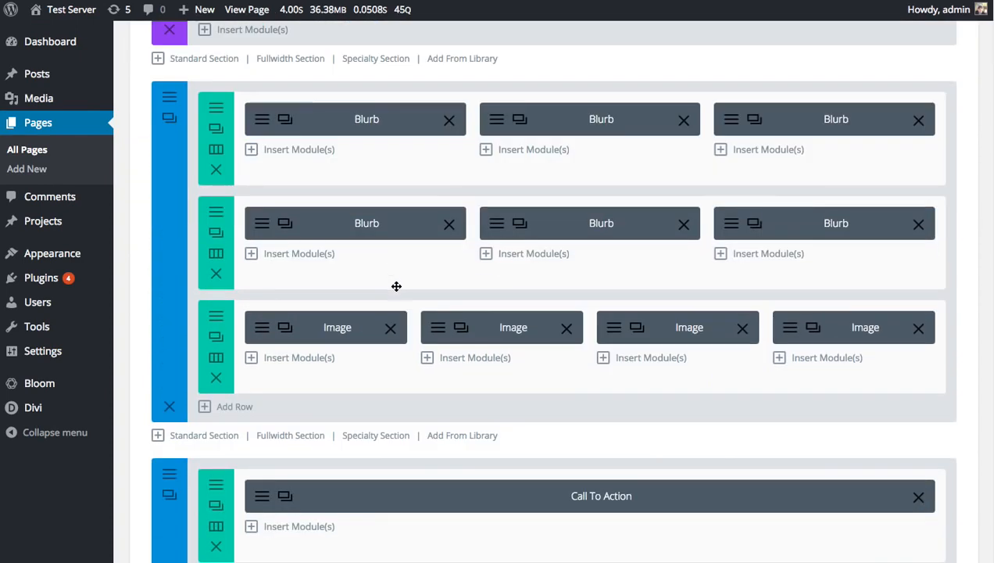
pyautogui.click(218, 316)
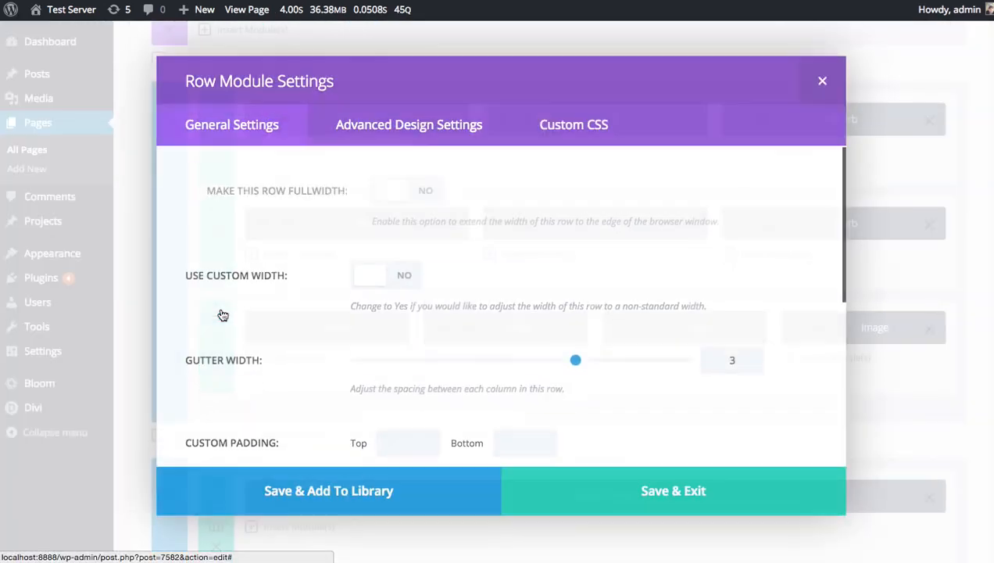
pyautogui.click(401, 188)
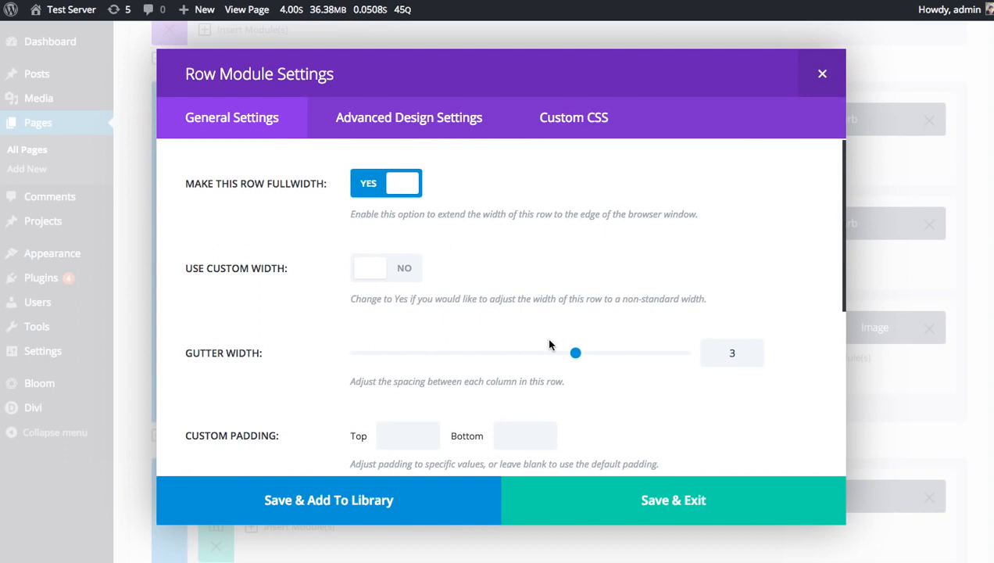
pyautogui.moveTo(573, 358); pyautogui.dragTo(369, 353)
pyautogui.scroll(-1, 372, 360)
pyautogui.click(525, 376)
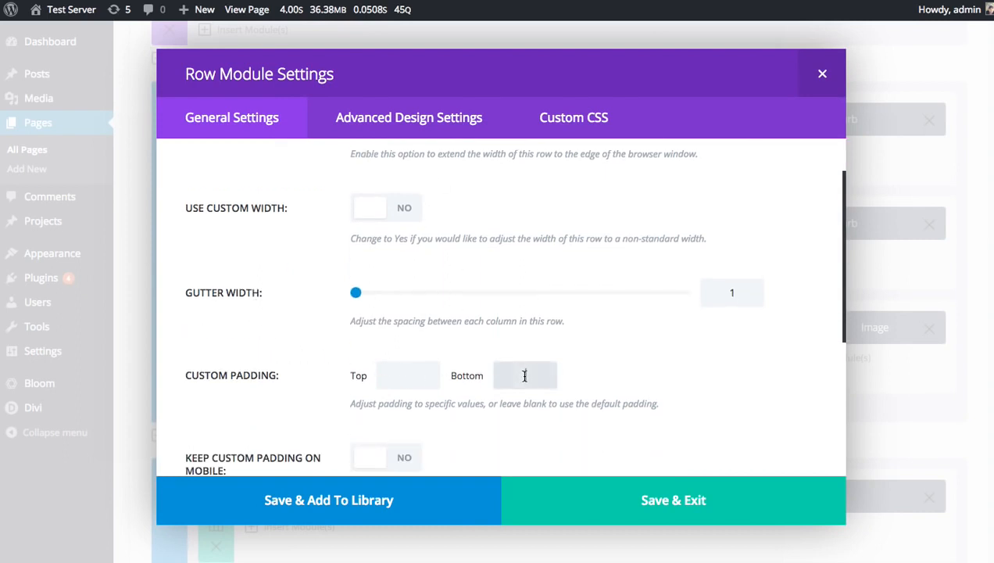
pyautogui.write('0')
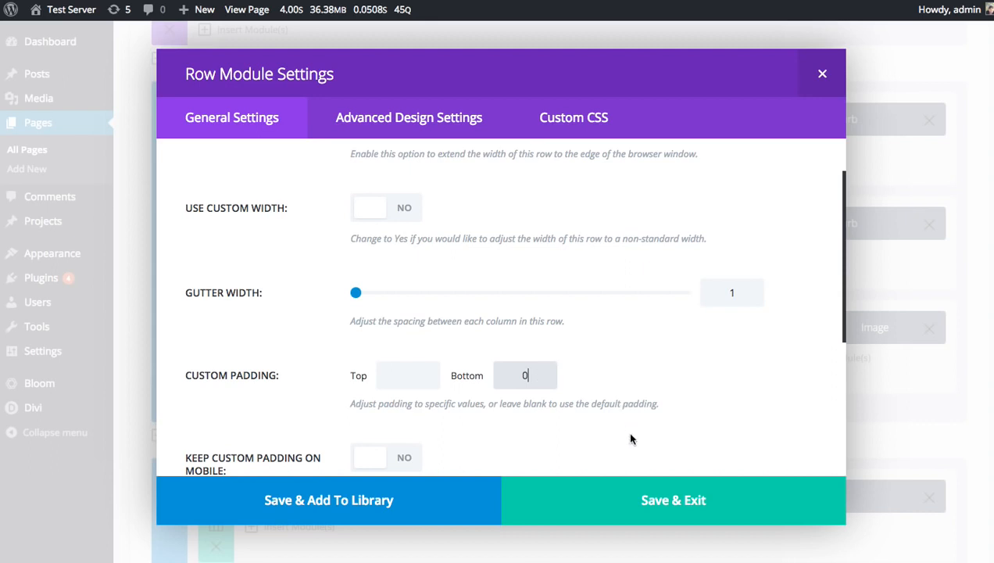
pyautogui.click(648, 501)
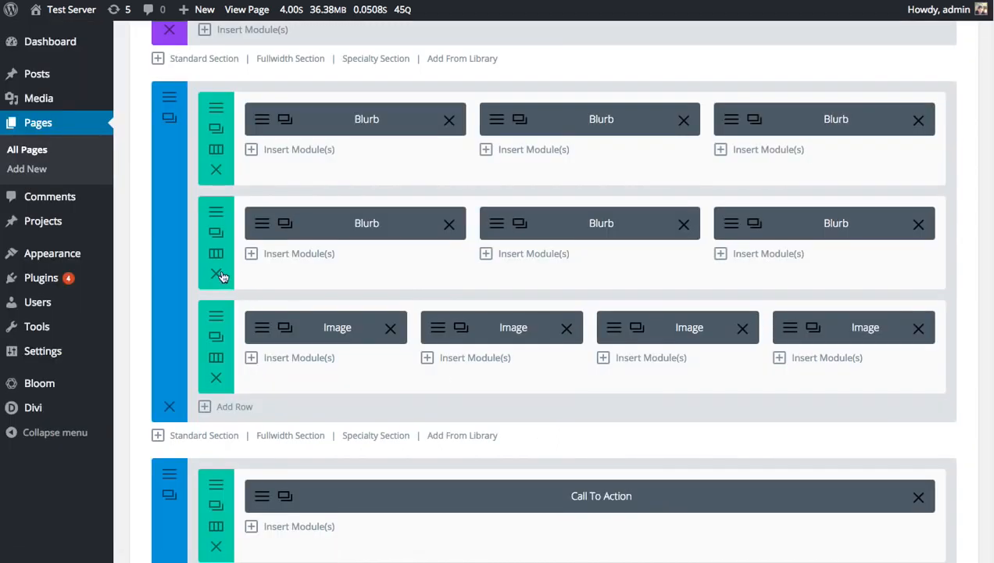
# - Set the bottom custom padding of the section holding the blurbs and images to 0 and save it
pyautogui.click(169, 117)
pyautogui.scroll(-8, 688, 411)
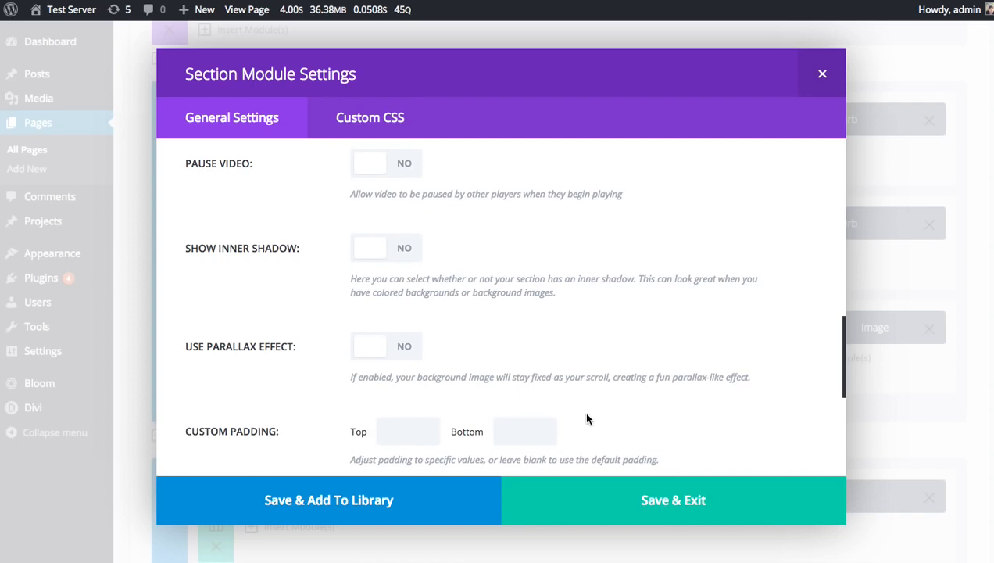
pyautogui.click(539, 429)
pyautogui.write('0')
pyautogui.click(637, 494)
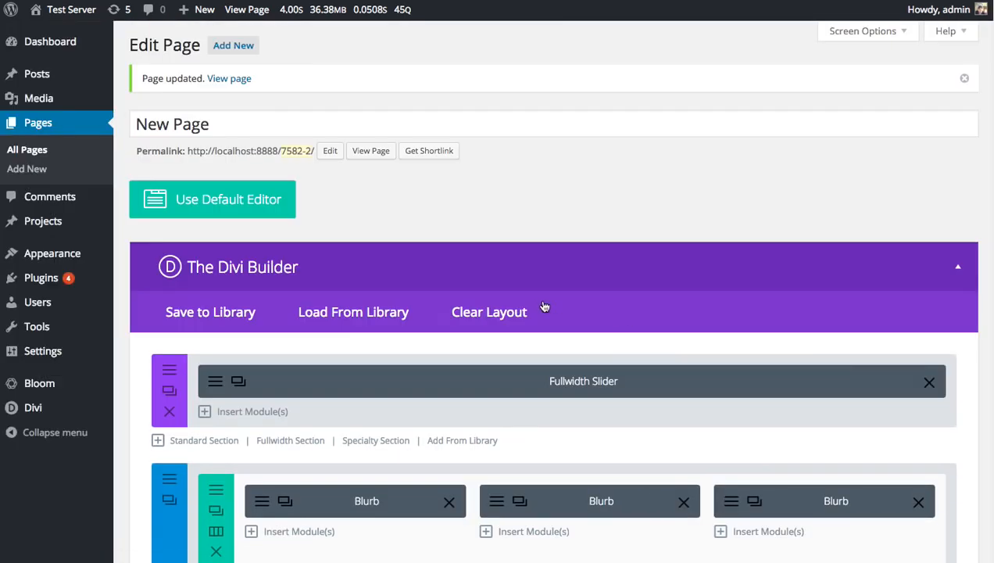
# - Update the page and check the fullwidth image row on the site
pyautogui.scroll(-15, 633, 349)
pyautogui.click(944, 409)
pyautogui.scroll(12, 828, 373)
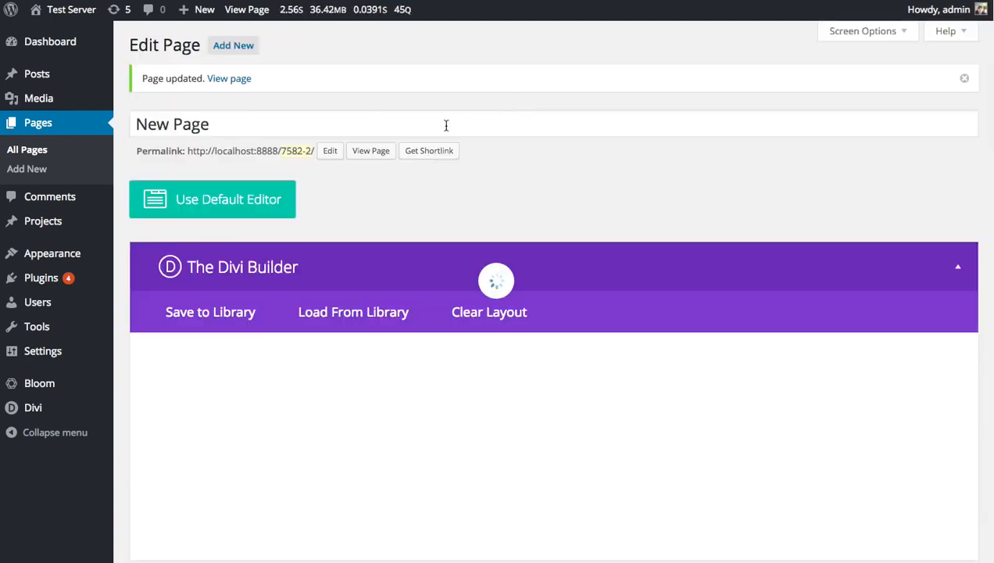
pyautogui.click(371, 152)
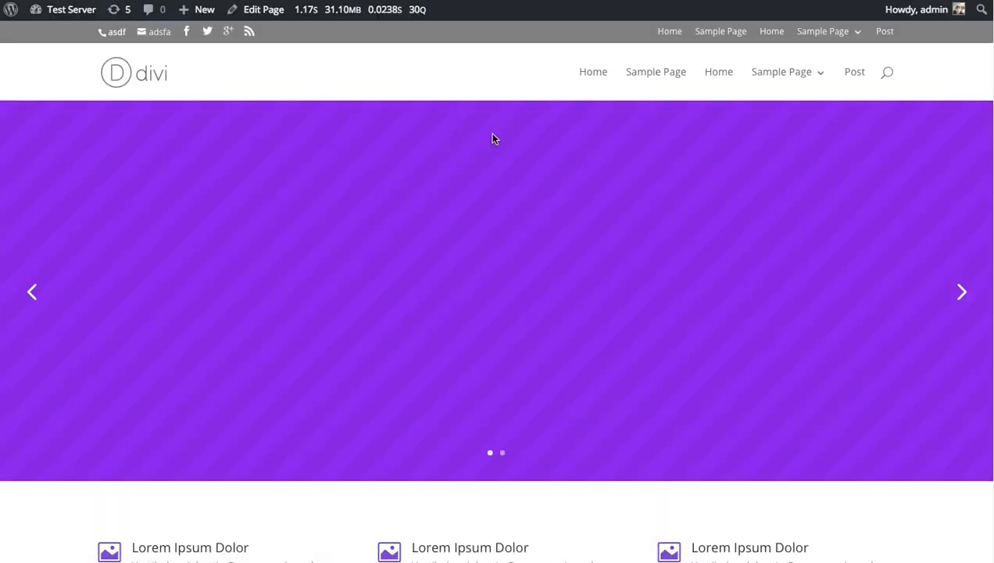
pyautogui.scroll(-5, 516, 140)
pyautogui.scroll(-1, 516, 142)
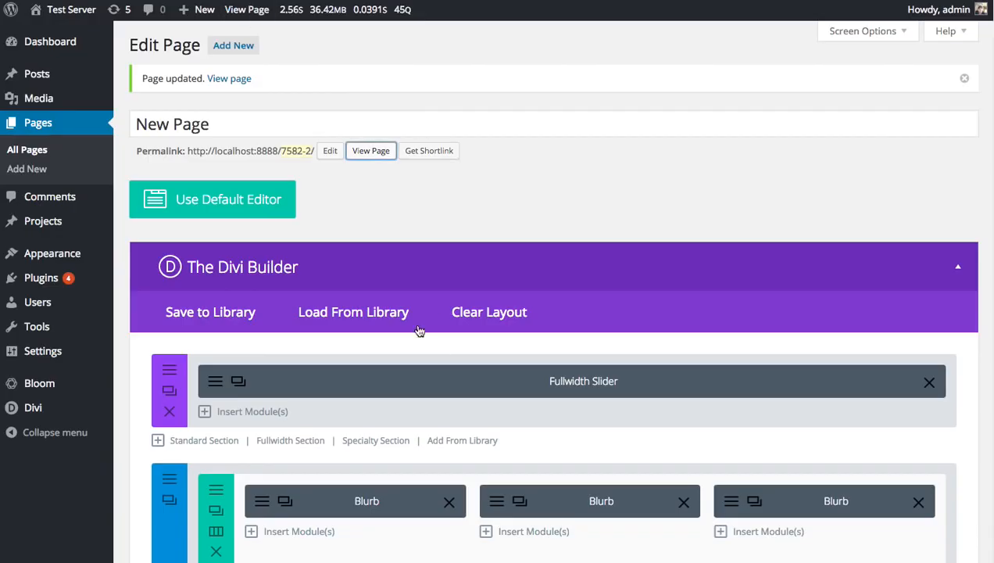
# - Save the fullwidth four-image row to the library as "Fullwidth Image Row" in the Homepage category
pyautogui.scroll(-5, 436, 309)
pyautogui.scroll(-1, 437, 309)
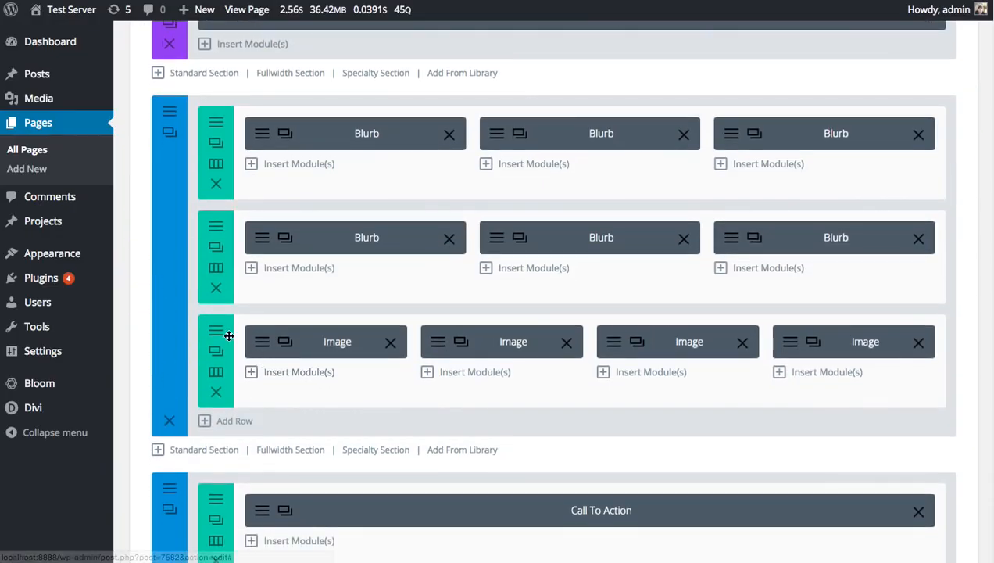
pyautogui.click(218, 336)
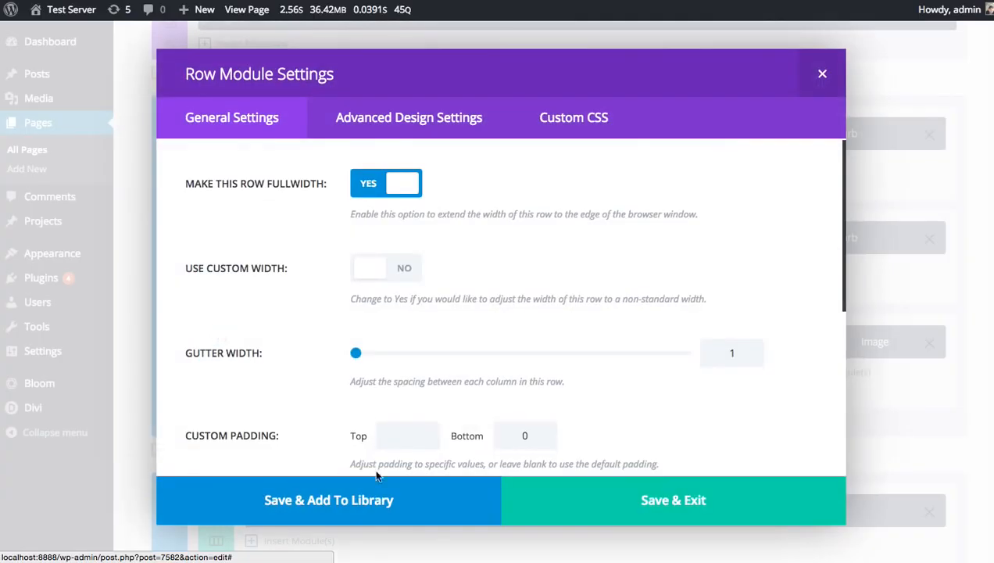
pyautogui.click(387, 503)
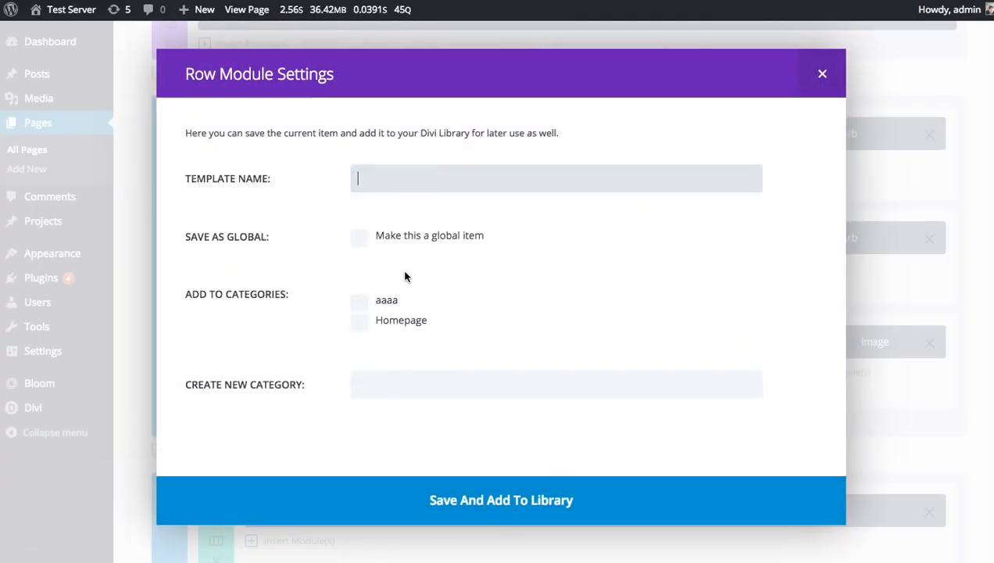
pyautogui.write('Fullwdt')
pyautogui.press('BackSpace')
pyautogui.press('BackSpace')
pyautogui.write('idth Image ')
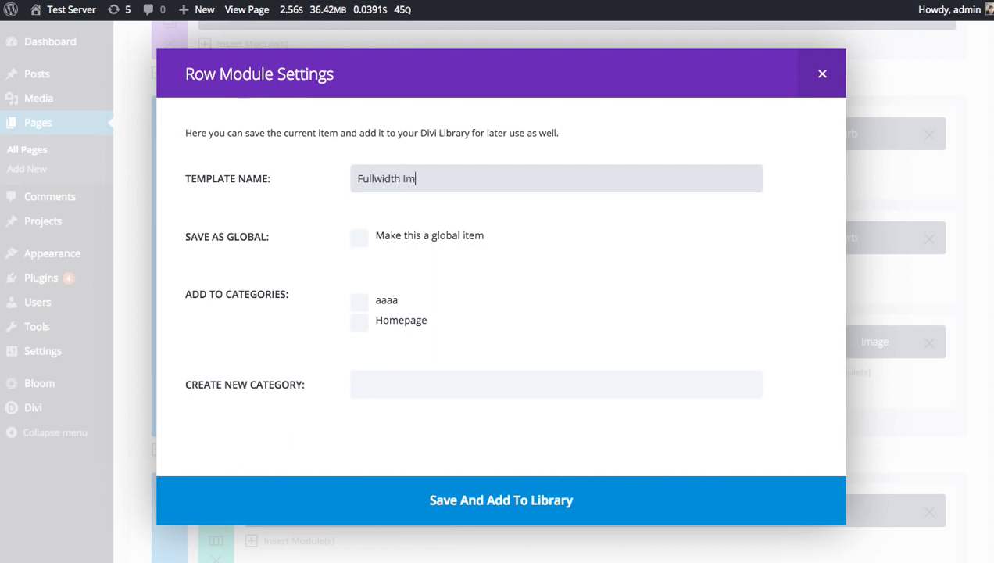
pyautogui.write('Row')
pyautogui.click(374, 324)
pyautogui.click(510, 497)
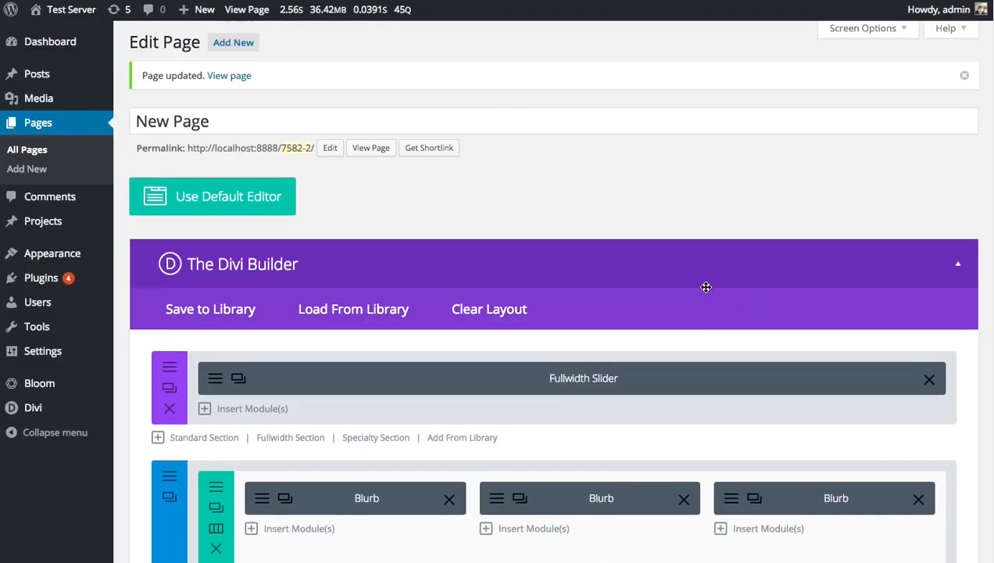
# - Update the page to keep the changes
pyautogui.scroll(5, 495, 277)
pyautogui.scroll(-20, 579, 267)
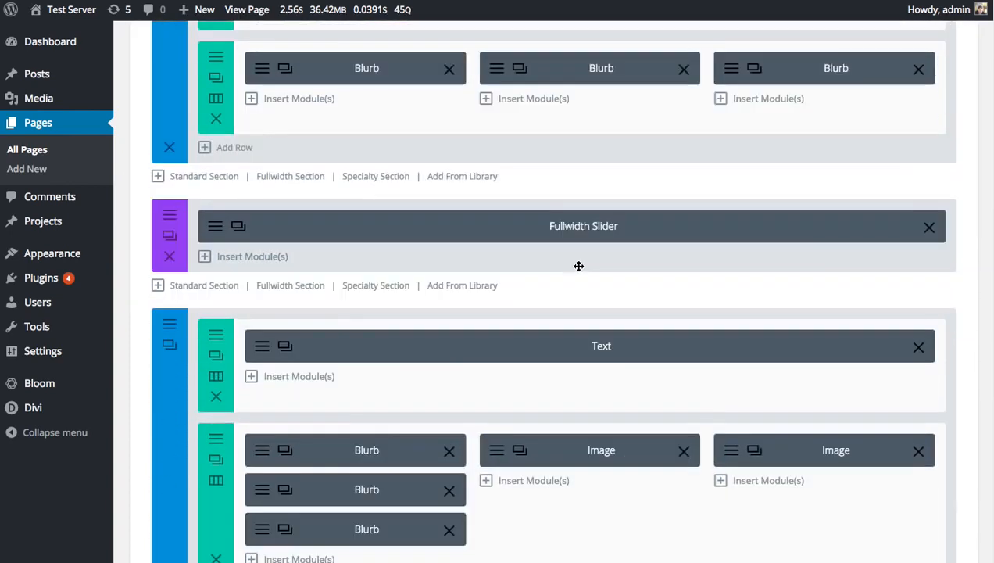
pyautogui.scroll(4, 579, 270)
pyautogui.scroll(-2, 428, 290)
pyautogui.click(955, 436)
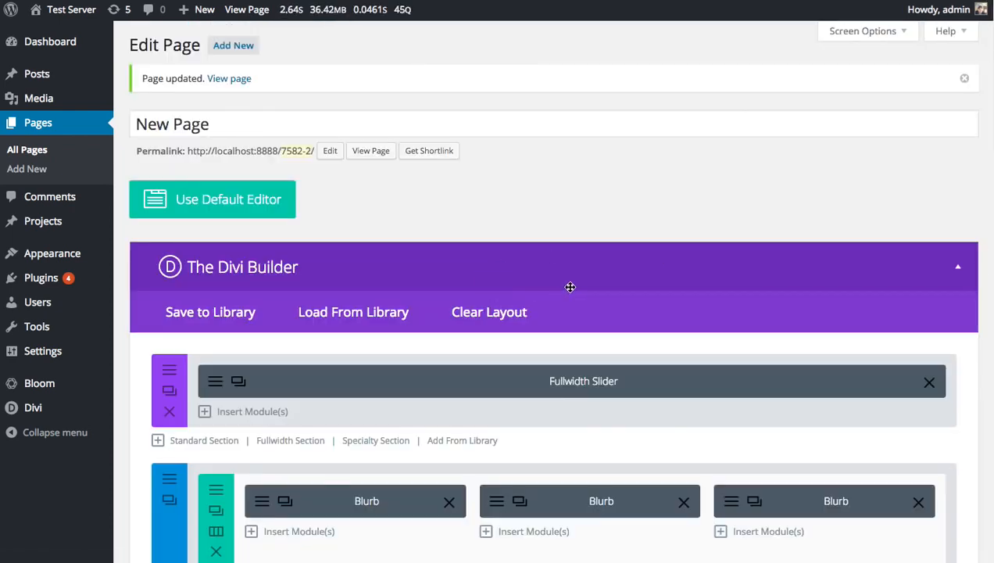
# - Add the saved Fullwidth Image Row from the library below the Call To Action row in the next section
pyautogui.scroll(-5, 567, 289)
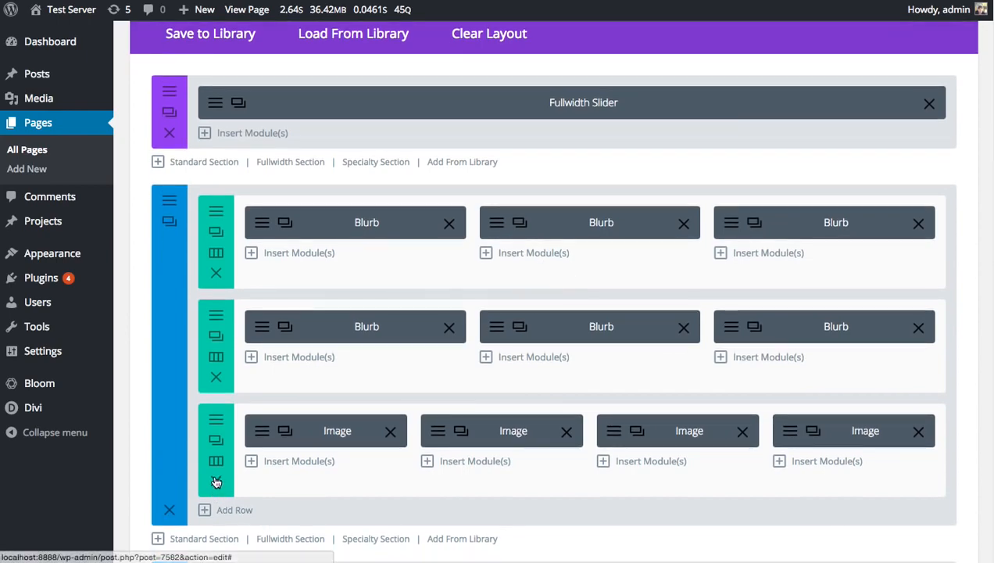
pyautogui.scroll(-5, 235, 469)
pyautogui.click(229, 381)
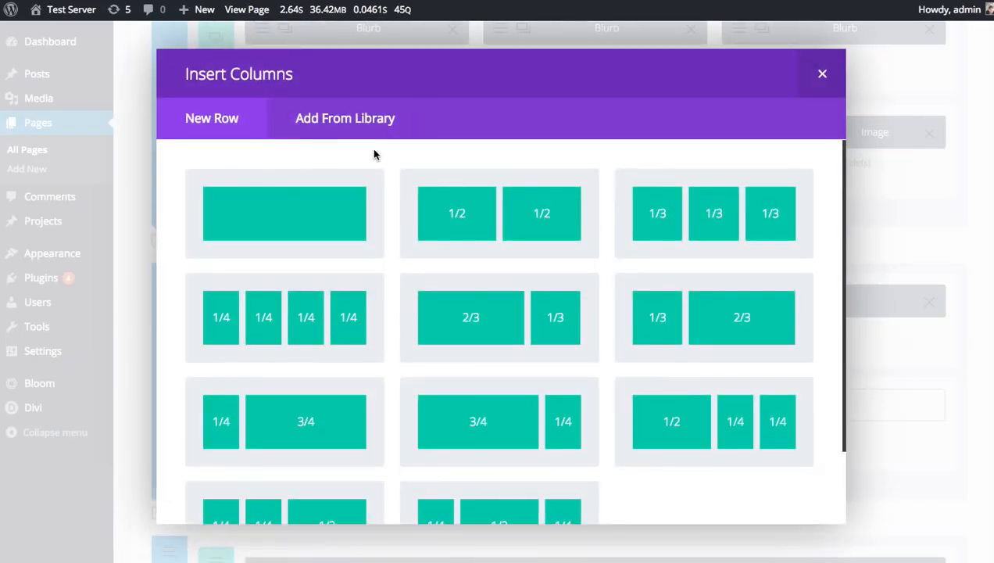
pyautogui.click(377, 122)
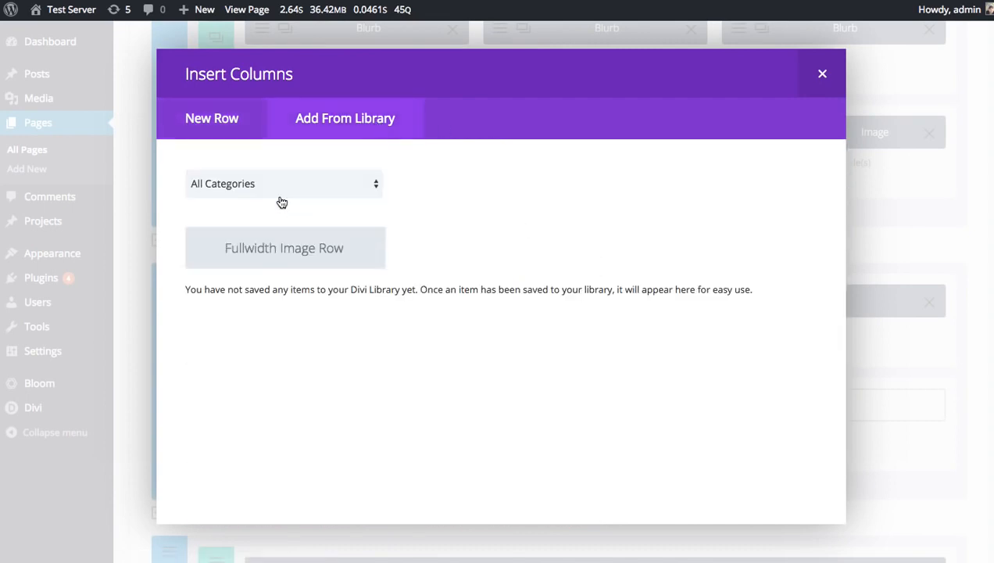
pyautogui.click(284, 248)
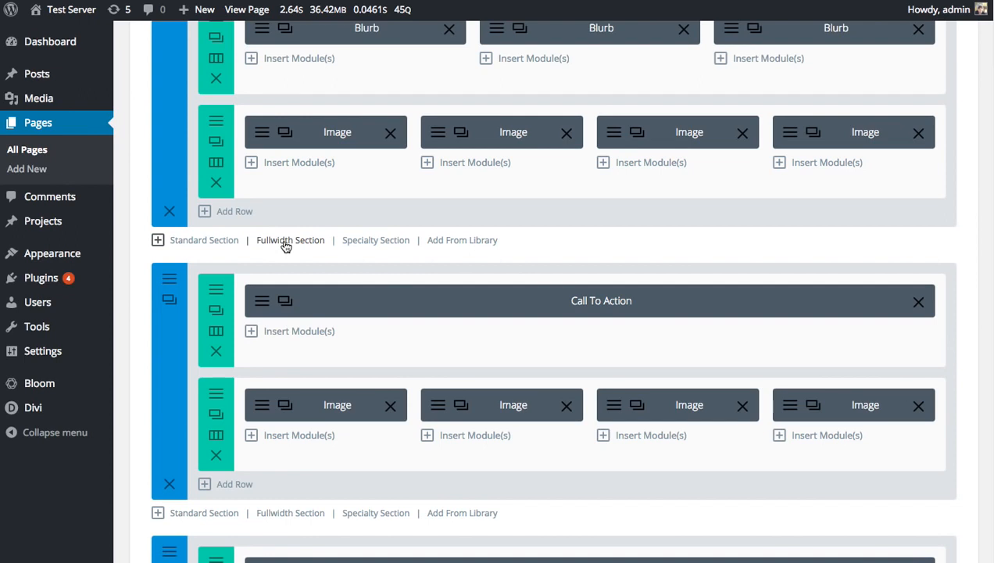
# - Look over the page's sections in the builder and examine the fullwidth image row and the sections below it on the site
pyautogui.scroll(2, 422, 298)
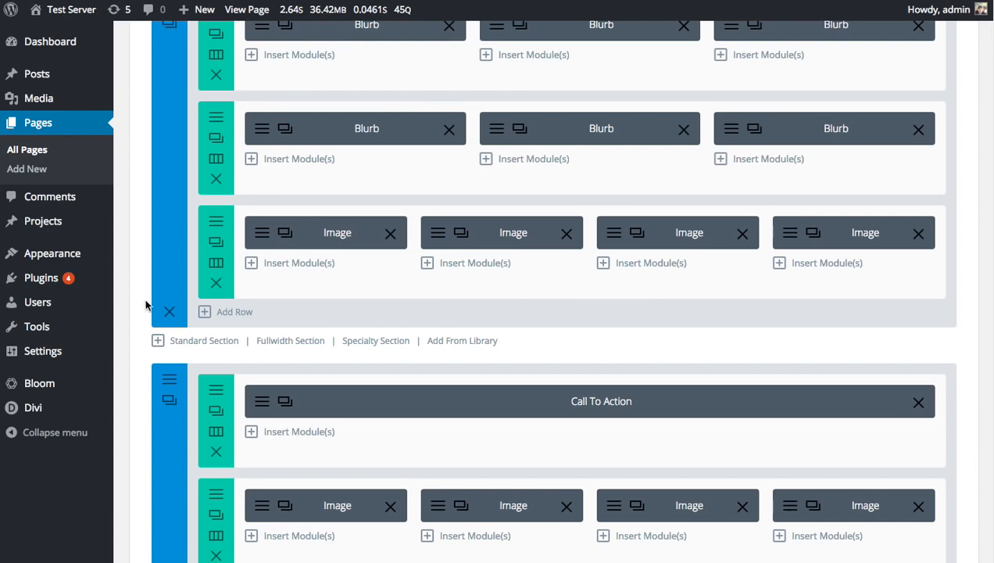
pyautogui.scroll(6, 144, 298)
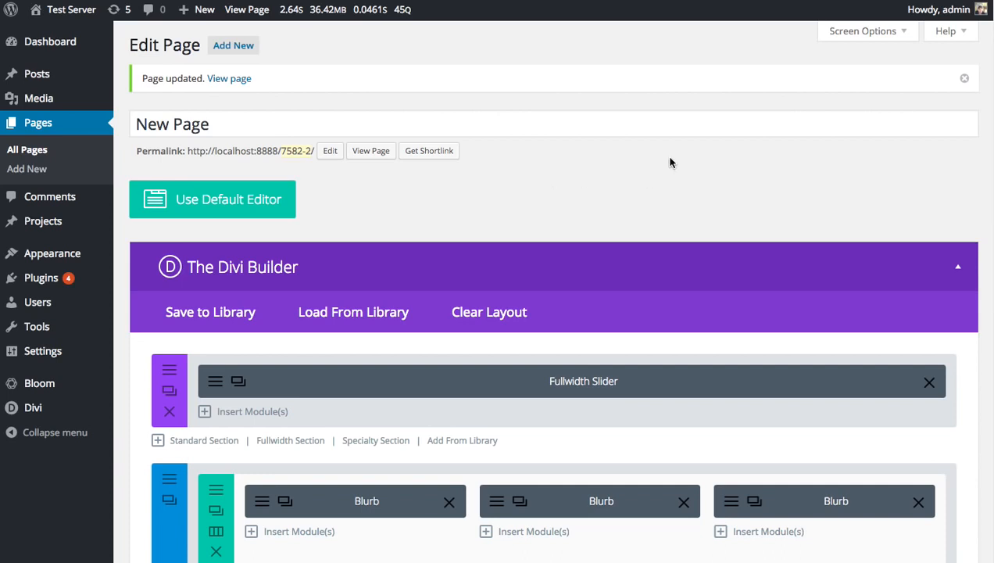
pyautogui.scroll(-15, 580, 224)
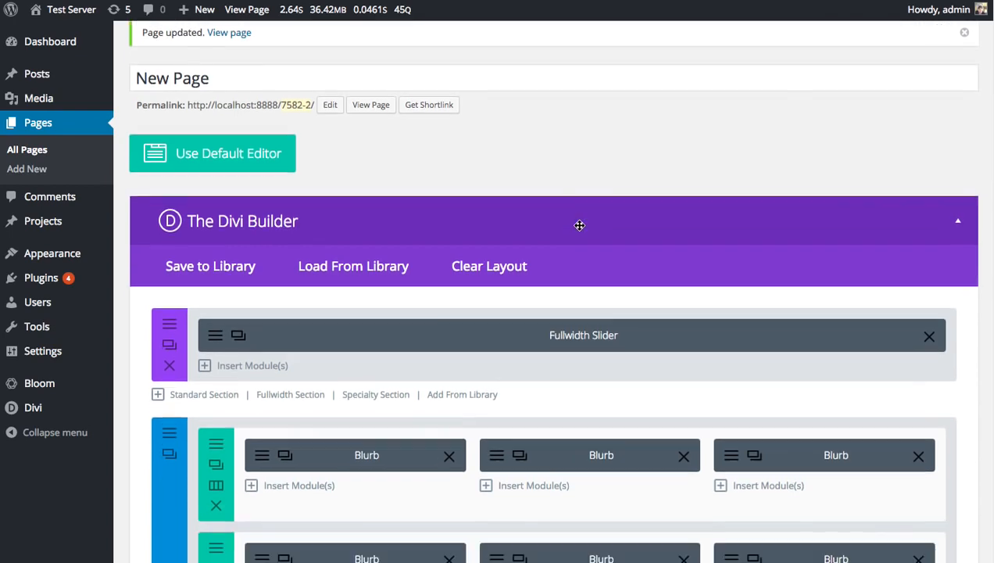
pyautogui.scroll(-15, 659, 262)
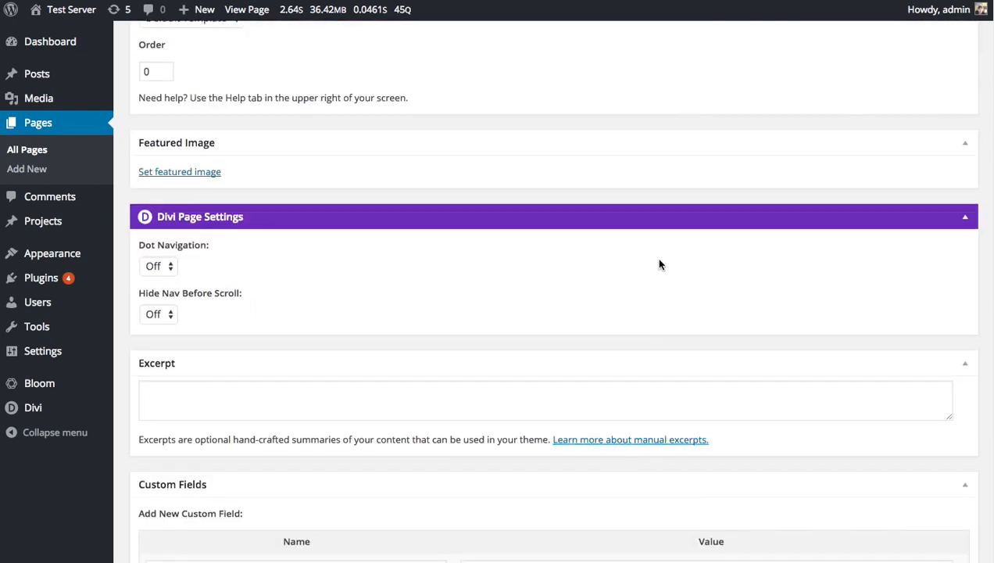
pyautogui.scroll(10, 668, 308)
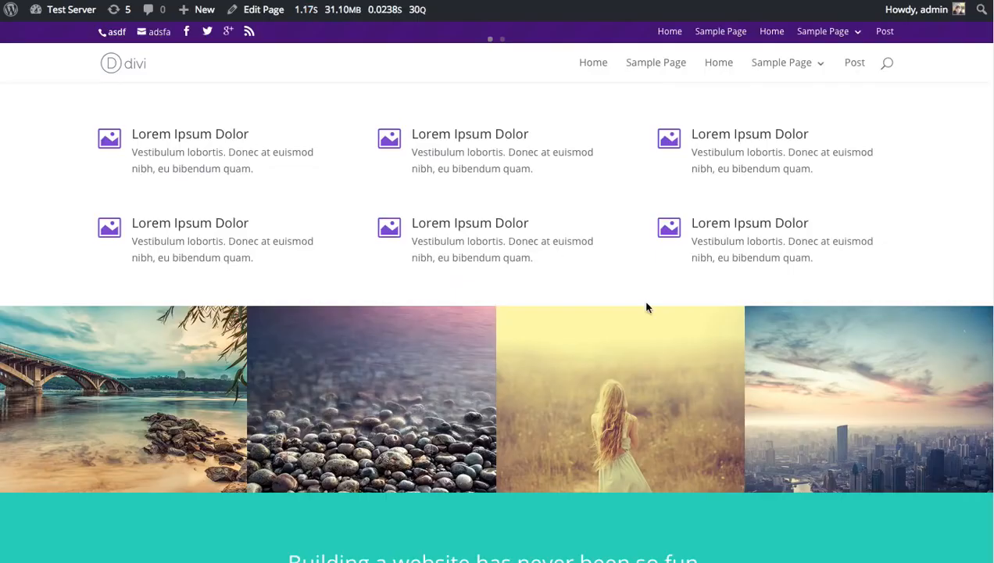
pyautogui.scroll(-15, 647, 307)
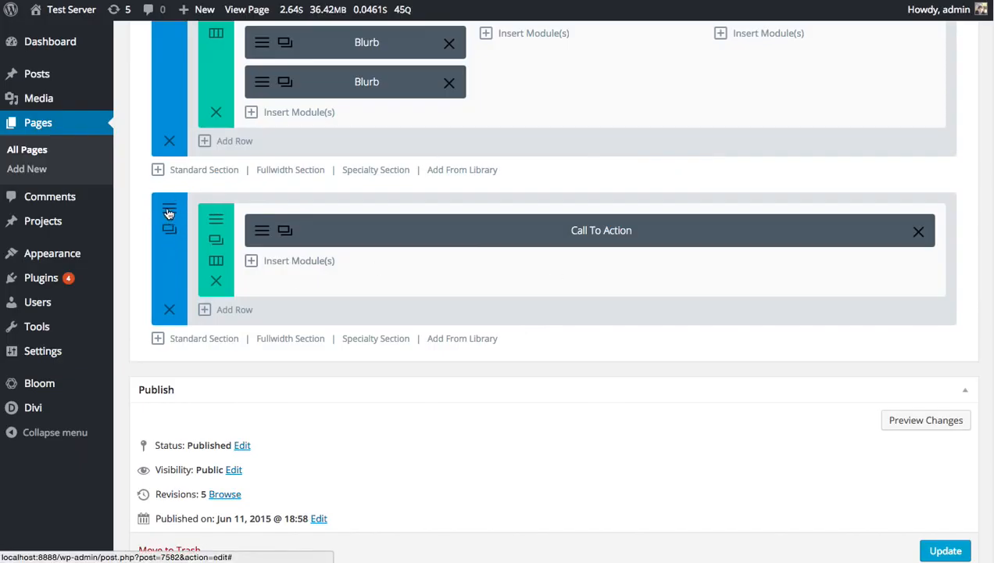
# - Save the last Call To Action section to the library as a global item named "Global Footer" in the Homepage category
pyautogui.click(168, 214)
pyautogui.click(412, 500)
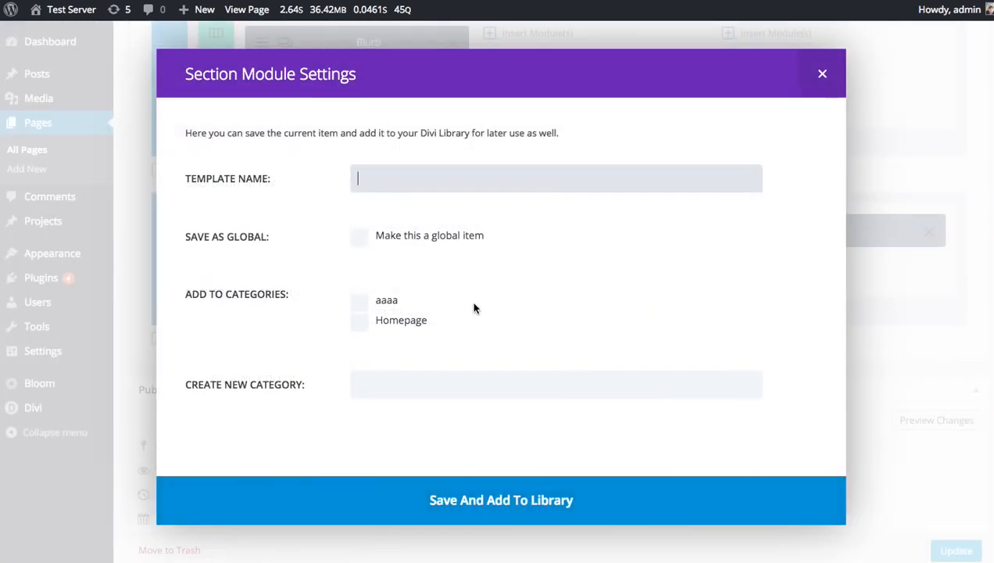
pyautogui.write('Global Footer')
pyautogui.click(361, 238)
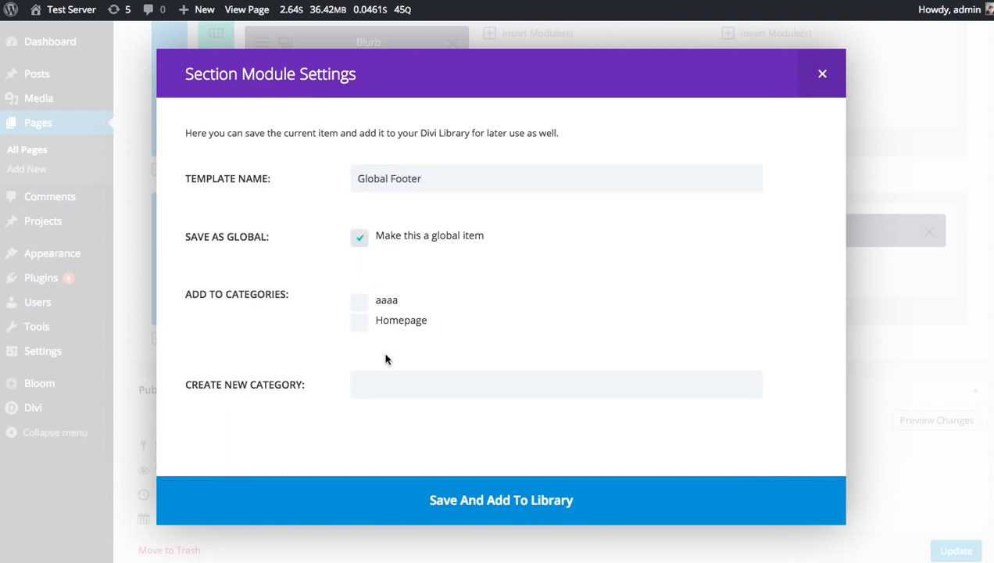
pyautogui.click(360, 322)
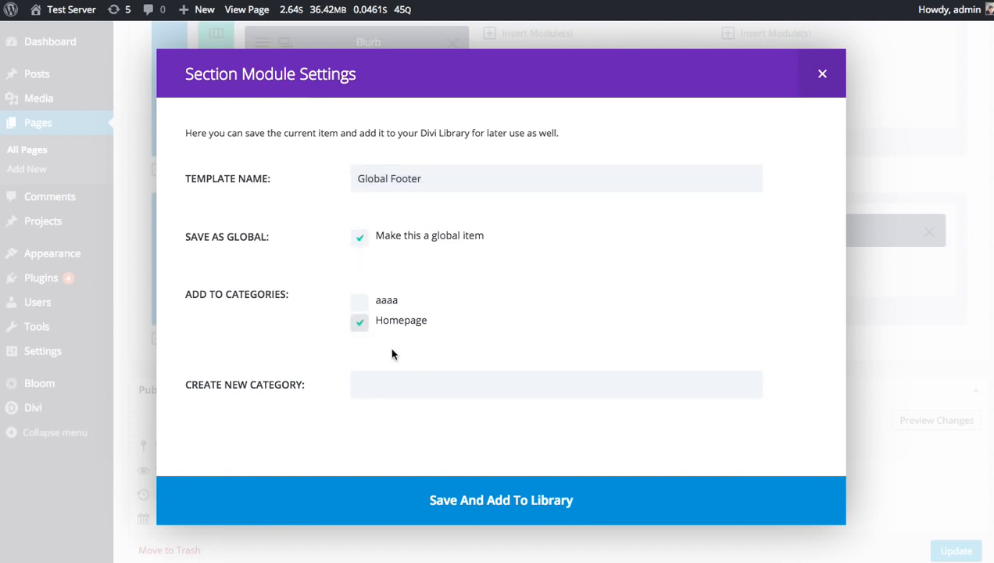
pyautogui.click(485, 499)
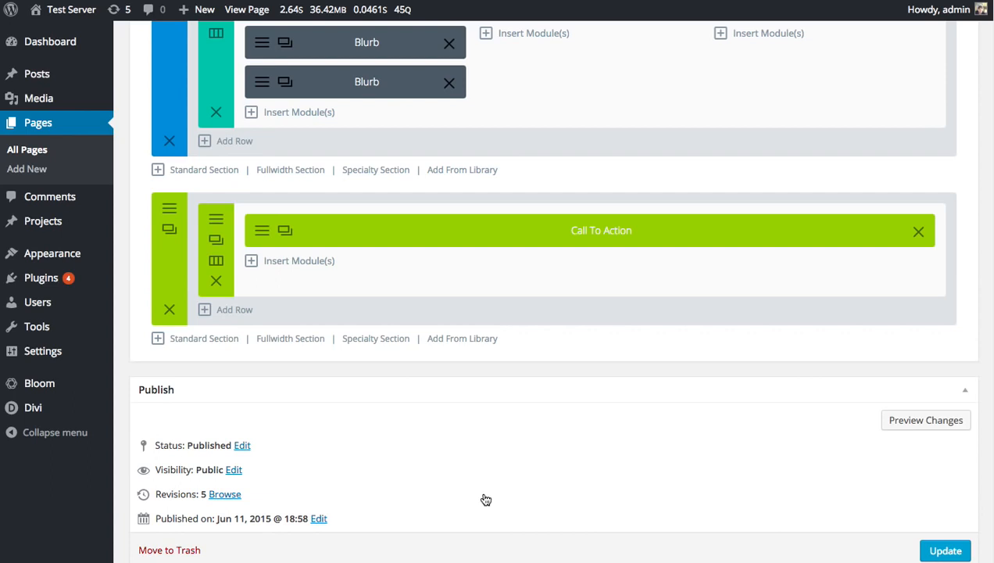
# - Inspect the general and custom CSS settings of the global footer section and close them without changes
pyautogui.click(168, 208)
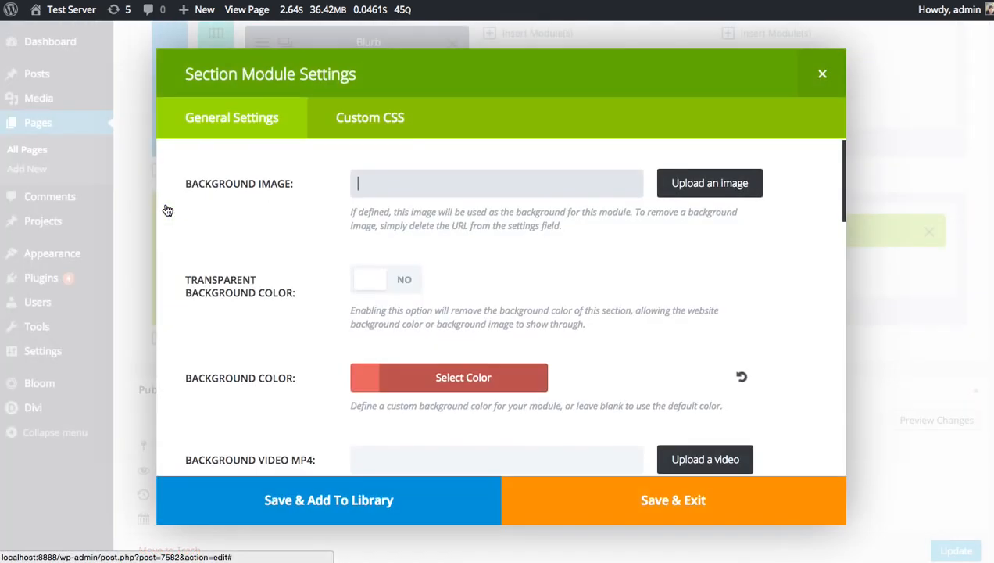
pyautogui.click(362, 117)
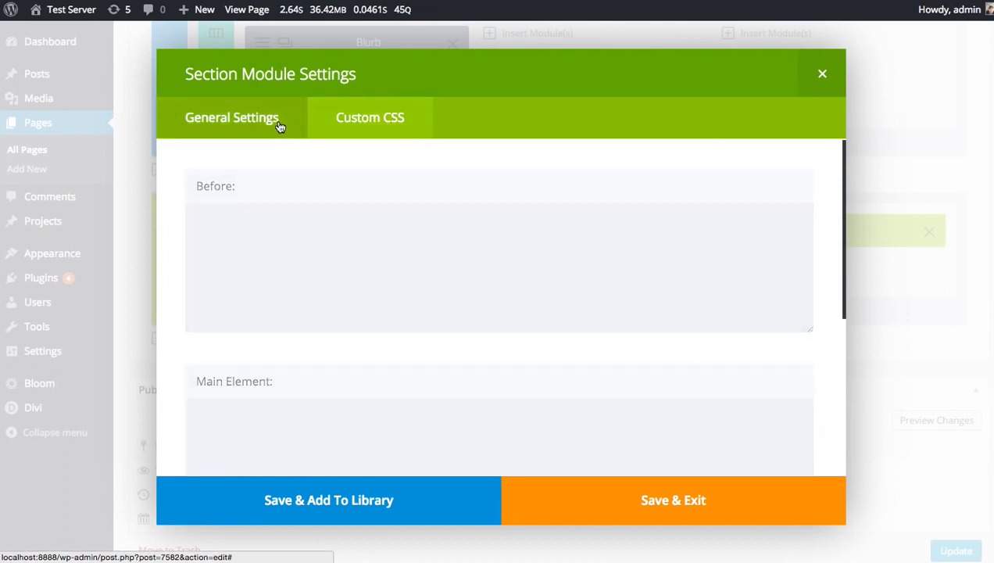
pyautogui.click(280, 127)
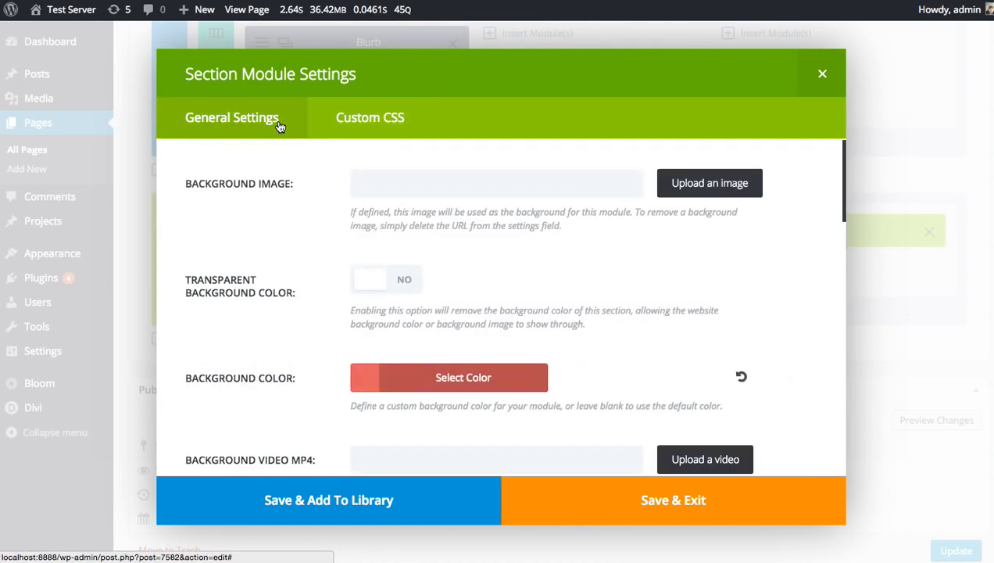
pyautogui.click(823, 74)
# - Update the page with the global footer and start a new page
pyautogui.scroll(-4, 790, 395)
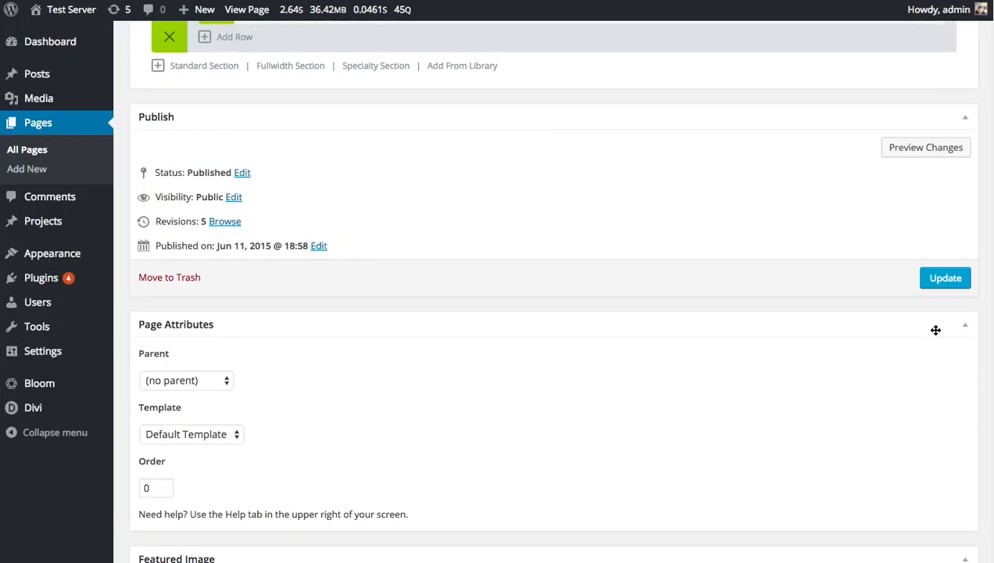
pyautogui.click(943, 278)
pyautogui.scroll(3, 778, 334)
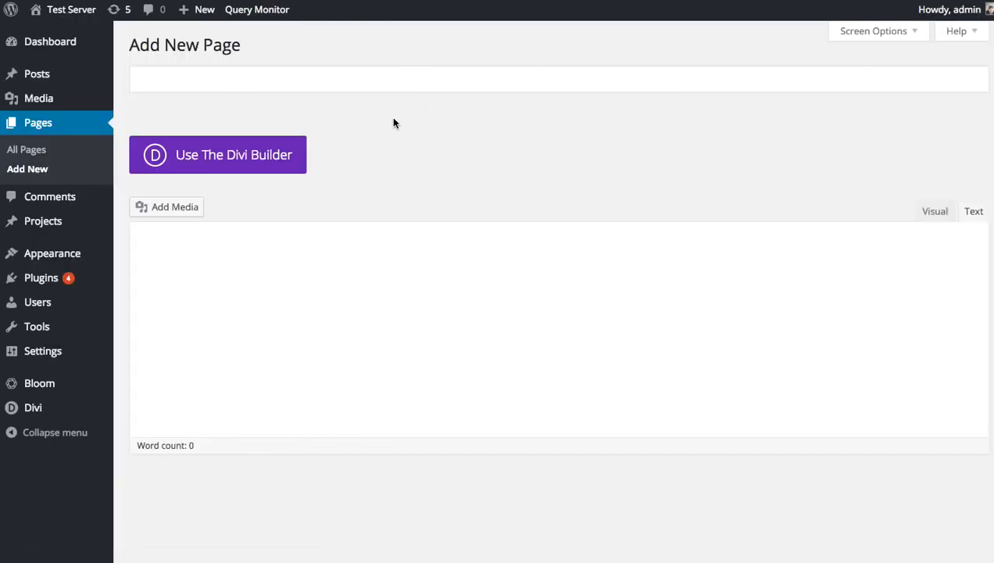
# - Enable the Divi Builder on the new page and load the predefined Homepage Company layout
pyautogui.click(255, 160)
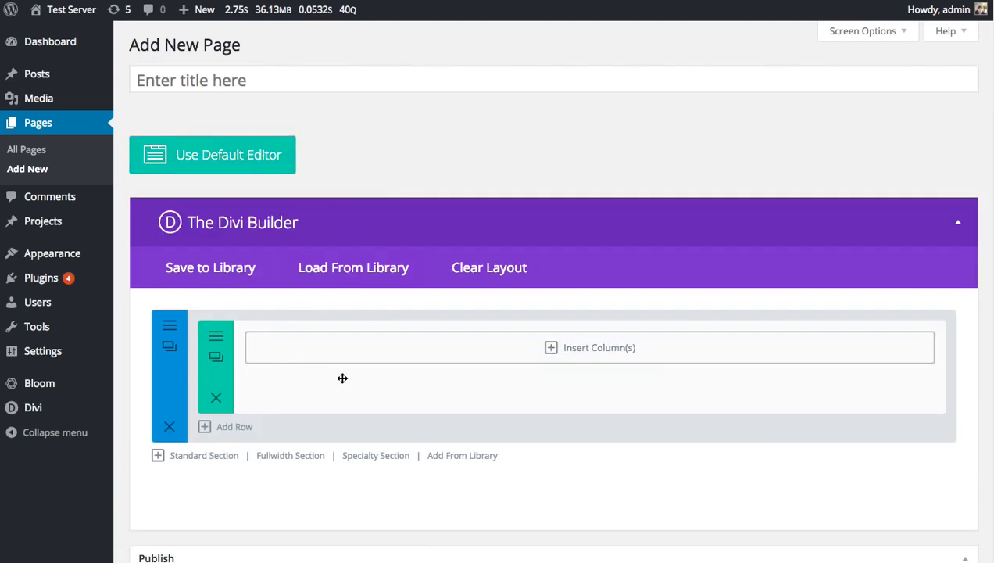
pyautogui.click(349, 269)
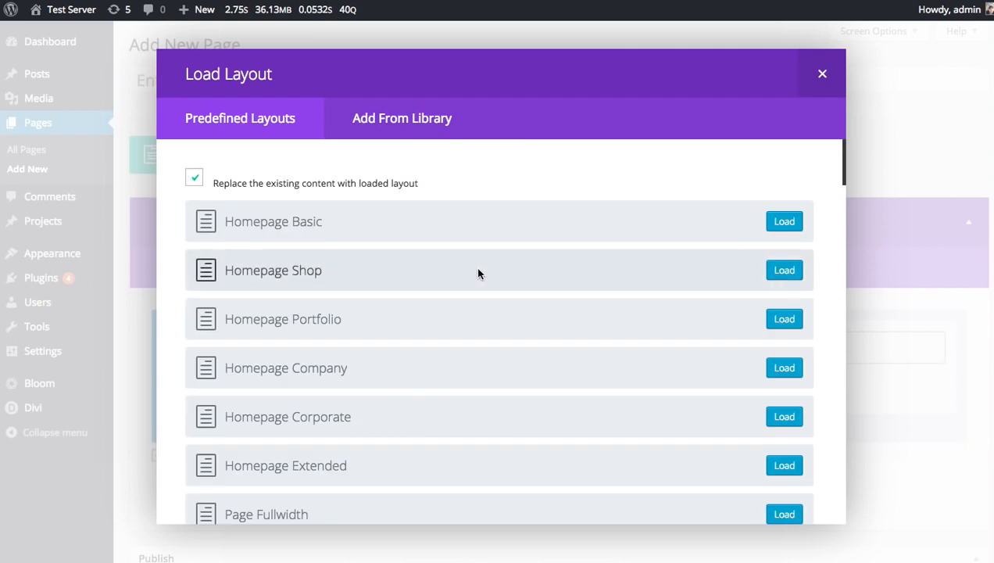
pyautogui.scroll(-1, 485, 278)
pyautogui.click(767, 358)
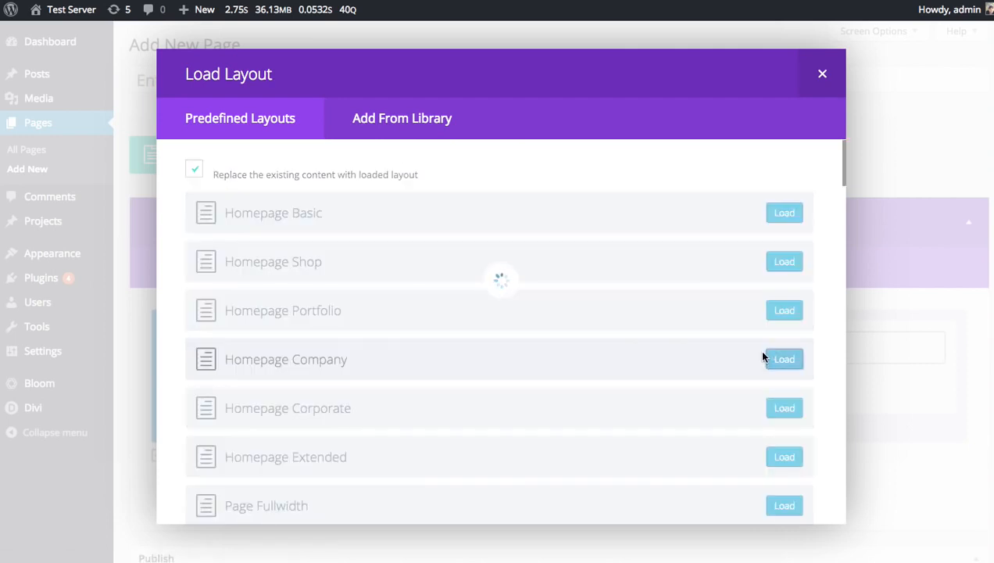
# - Add the Global Footer section from the library after the Contact Form section at the end of the new page
pyautogui.scroll(-10, 782, 322)
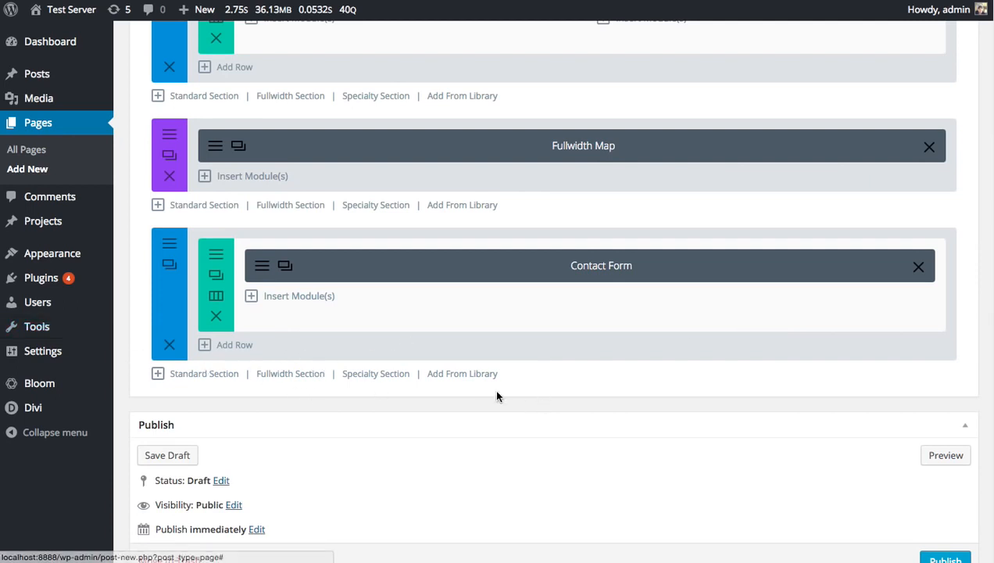
pyautogui.click(482, 375)
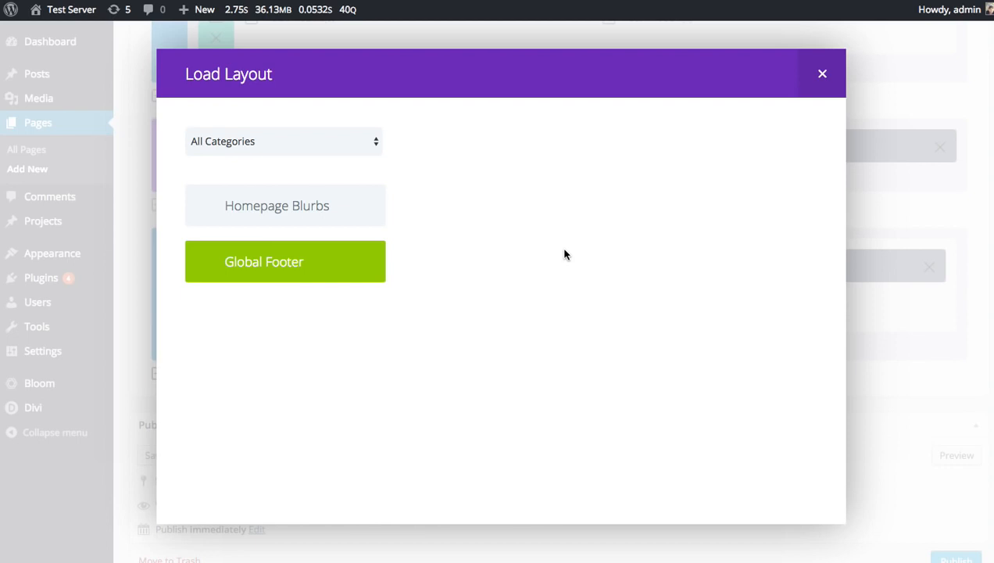
pyautogui.click(328, 281)
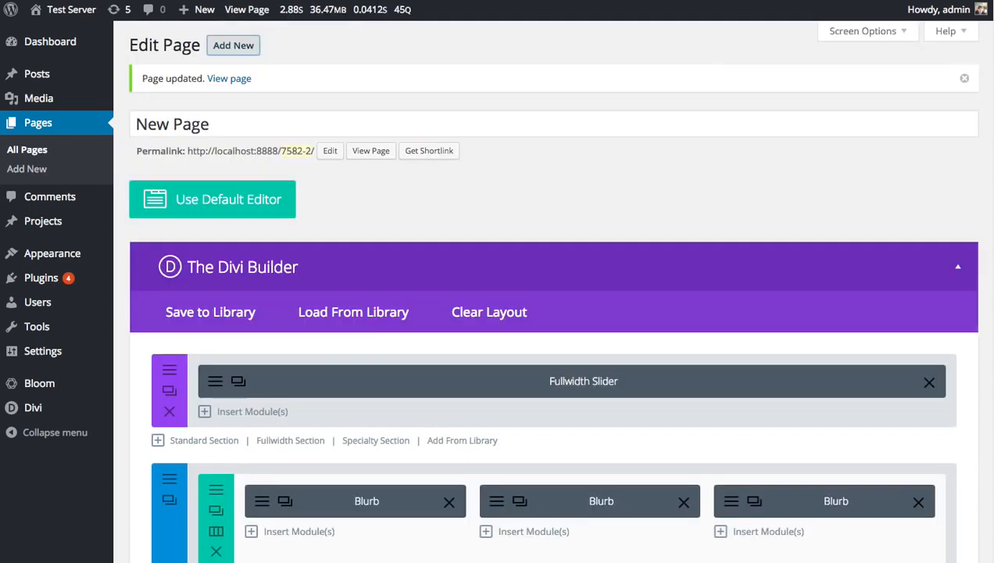
# - Examine the global Call To Action footer section at the end of the existing page and of the new page
pyautogui.scroll(-15, 515, 177)
pyautogui.scroll(10, 548, 187)
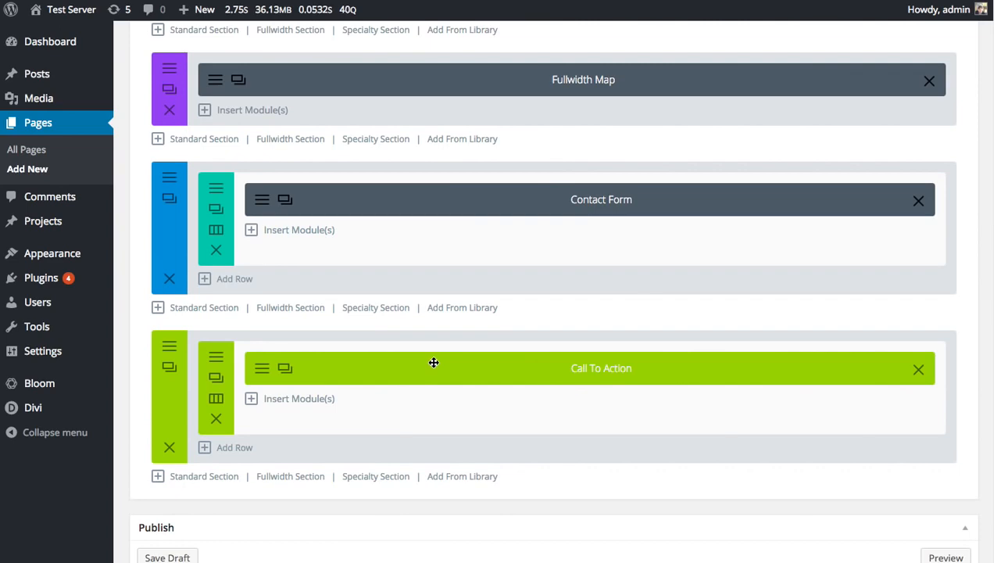
pyautogui.scroll(-3, 508, 368)
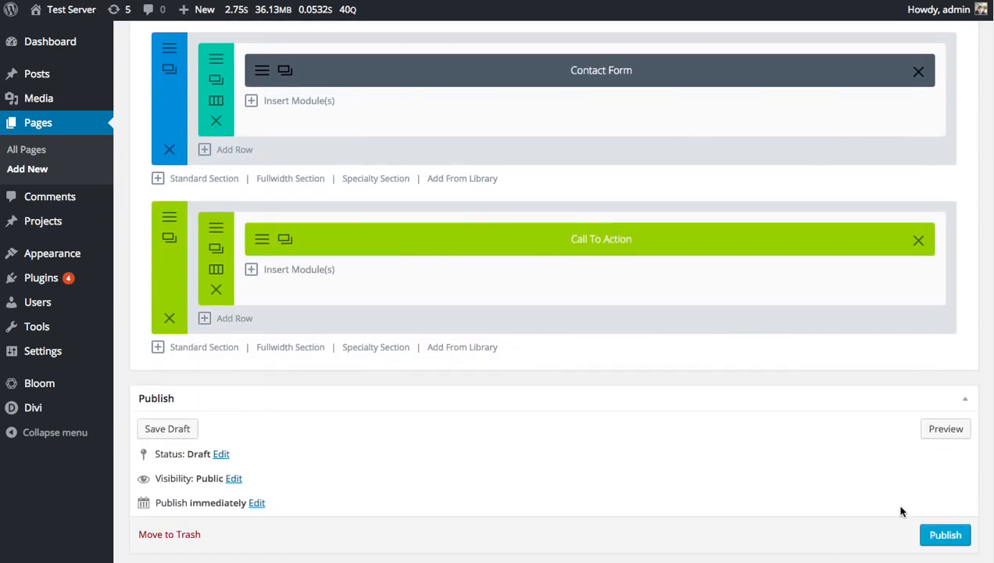
# - Title the new page "New Page 2" and publish it
pyautogui.scroll(8, 571, 333)
pyautogui.scroll(10, 571, 333)
pyautogui.click(241, 77)
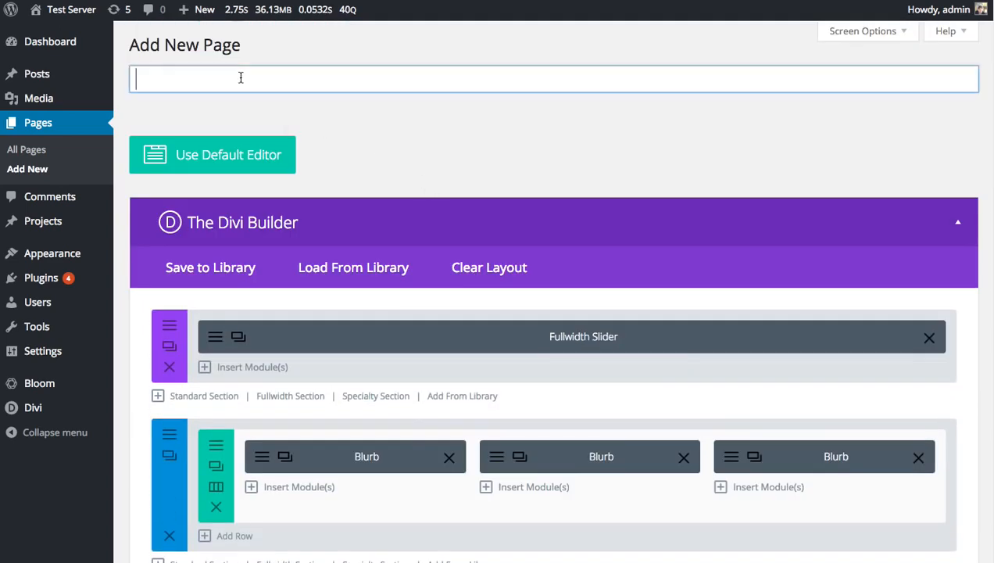
pyautogui.write('New Page 2')
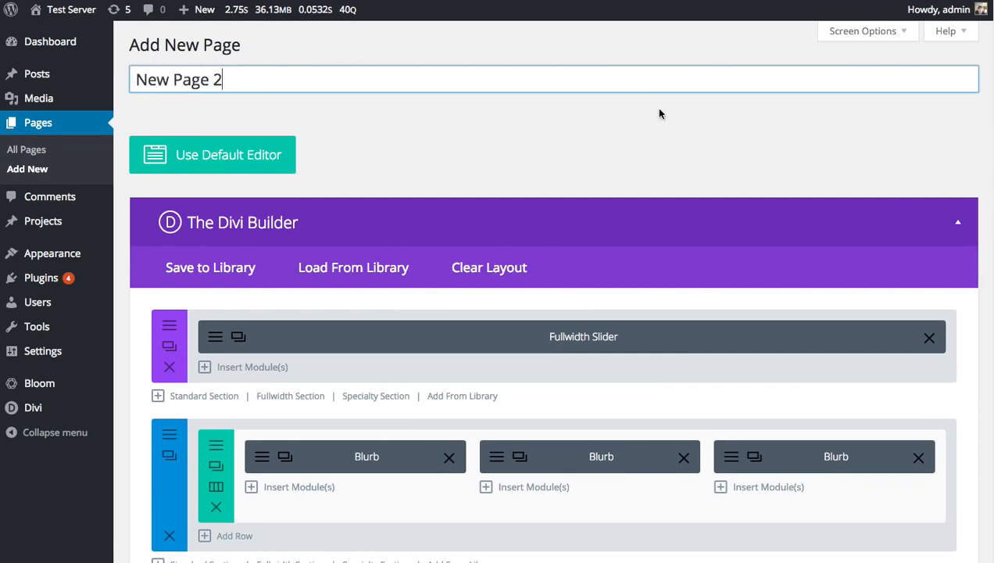
pyautogui.scroll(-15, 703, 292)
pyautogui.scroll(5, 906, 246)
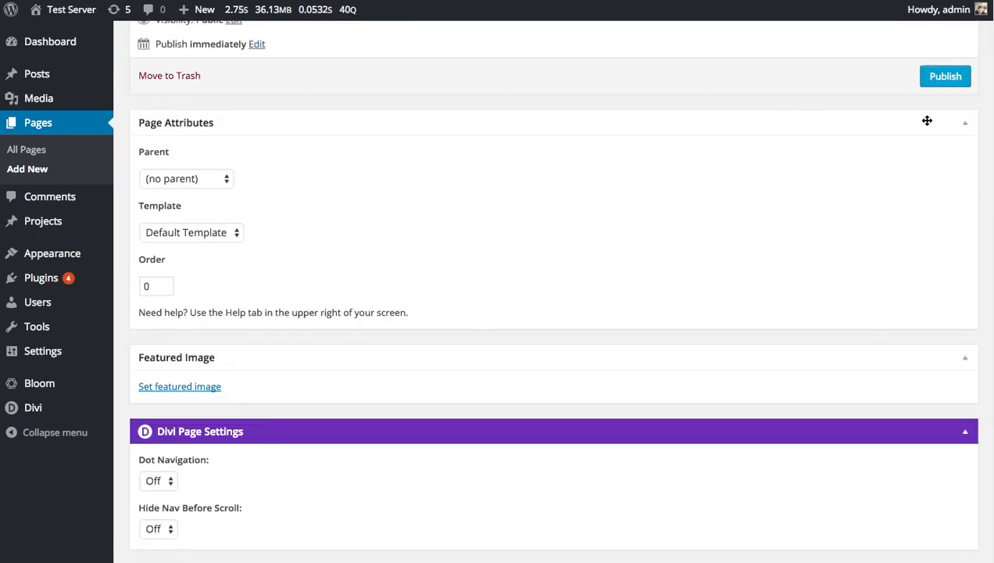
pyautogui.click(943, 78)
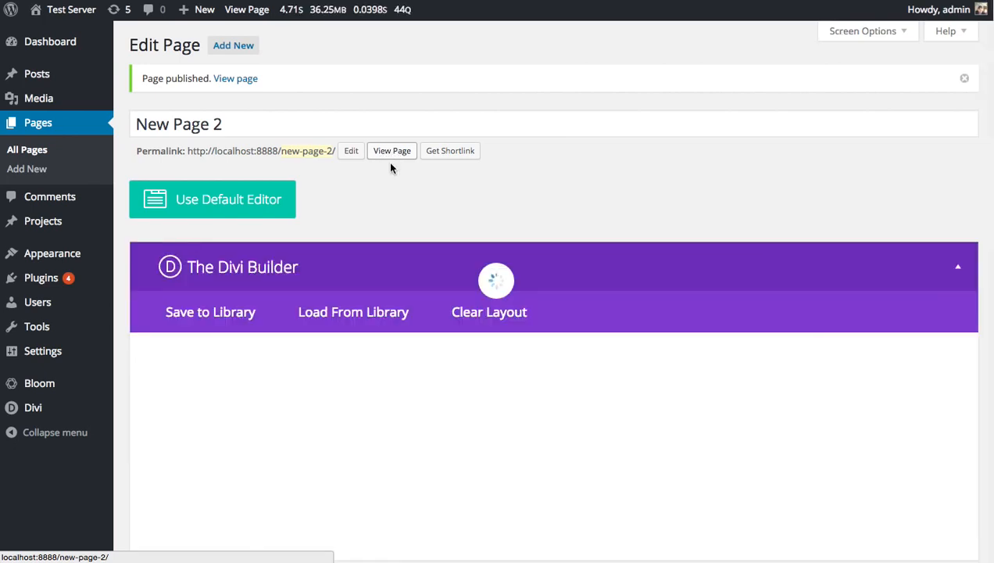
# - Open the live view of New Page 2 and update the existing New Page with its footer section
pyautogui.click(391, 152)
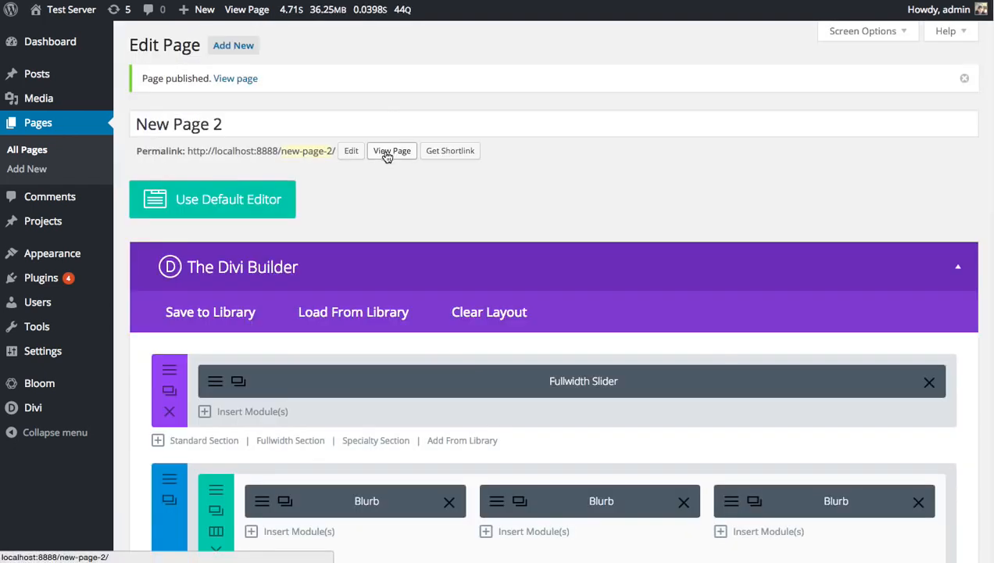
pyautogui.click(391, 151)
pyautogui.scroll(-10, 417, 97)
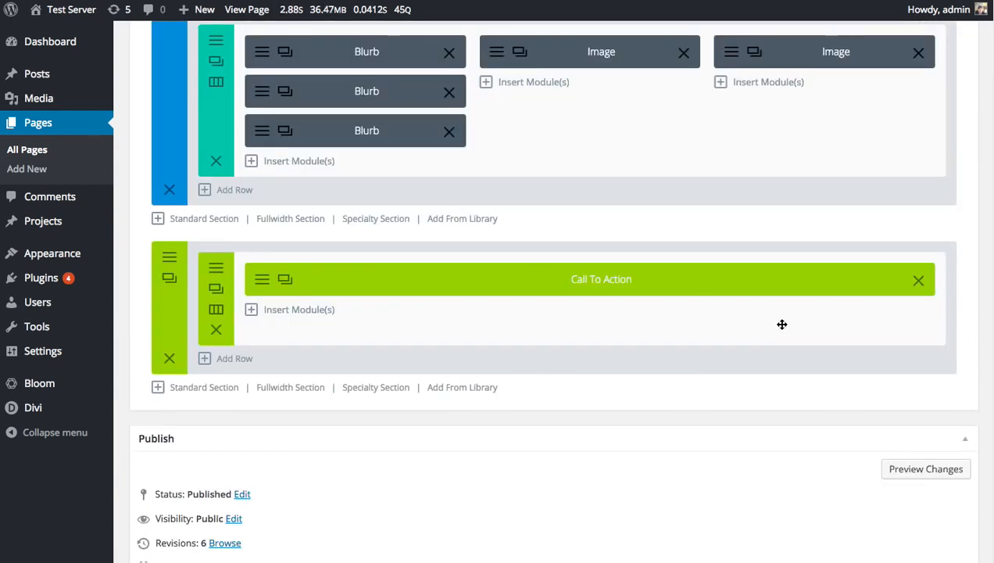
pyautogui.scroll(-10, 781, 324)
pyautogui.click(943, 107)
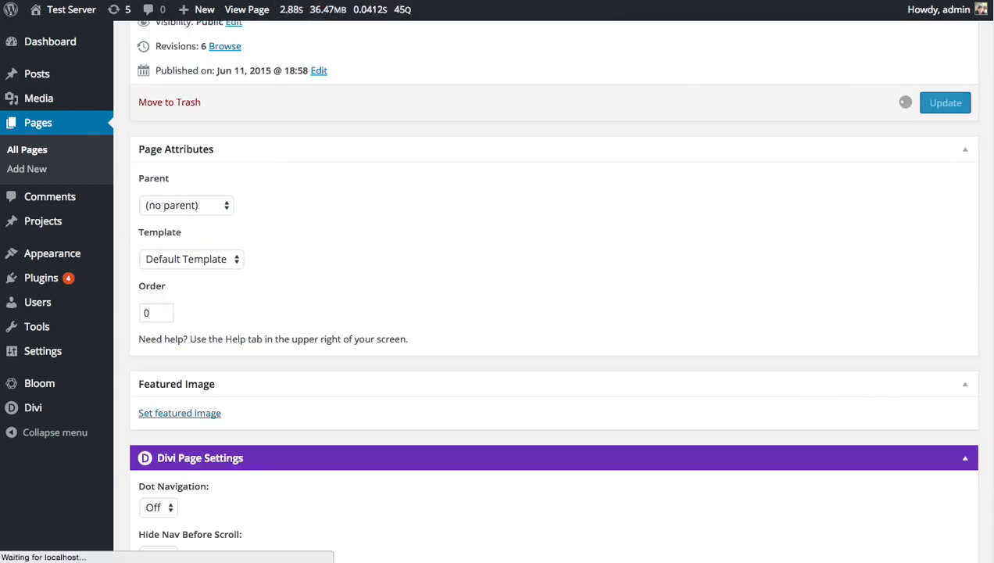
# - Examine the call to action footer at the end of the live New Page 2 and the live New Page
pyautogui.scroll(-20, 670, 186)
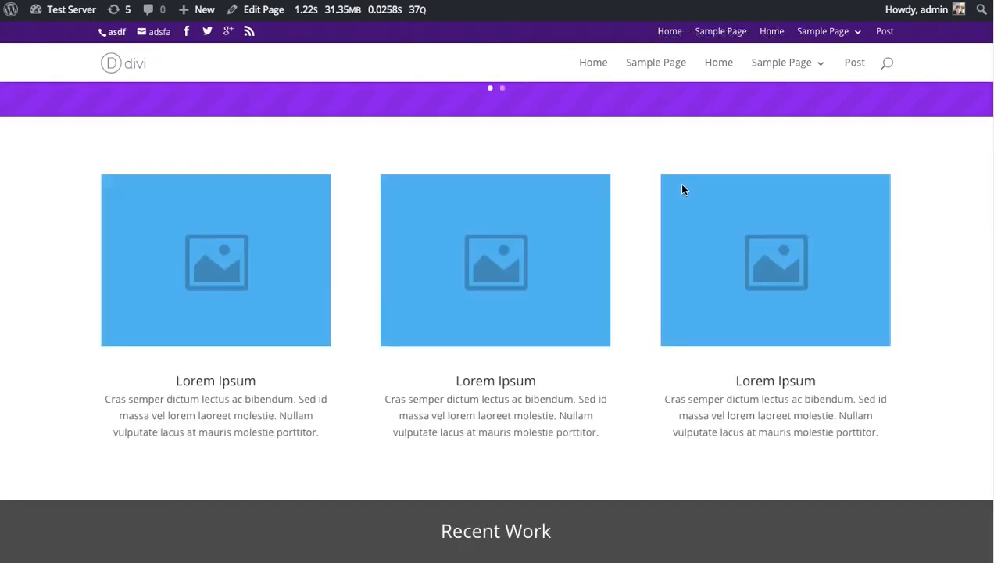
pyautogui.scroll(-4, 742, 204)
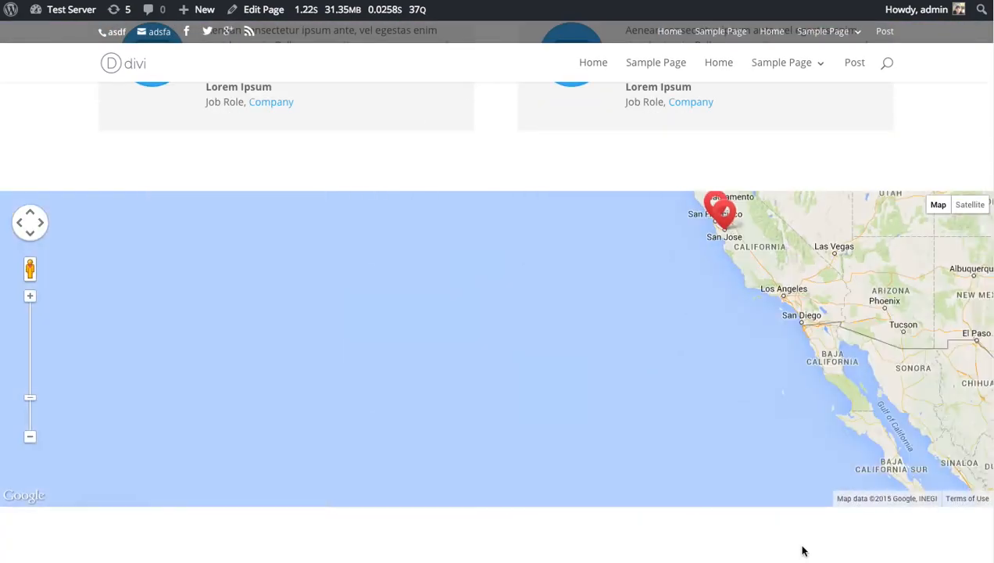
pyautogui.scroll(-10, 803, 549)
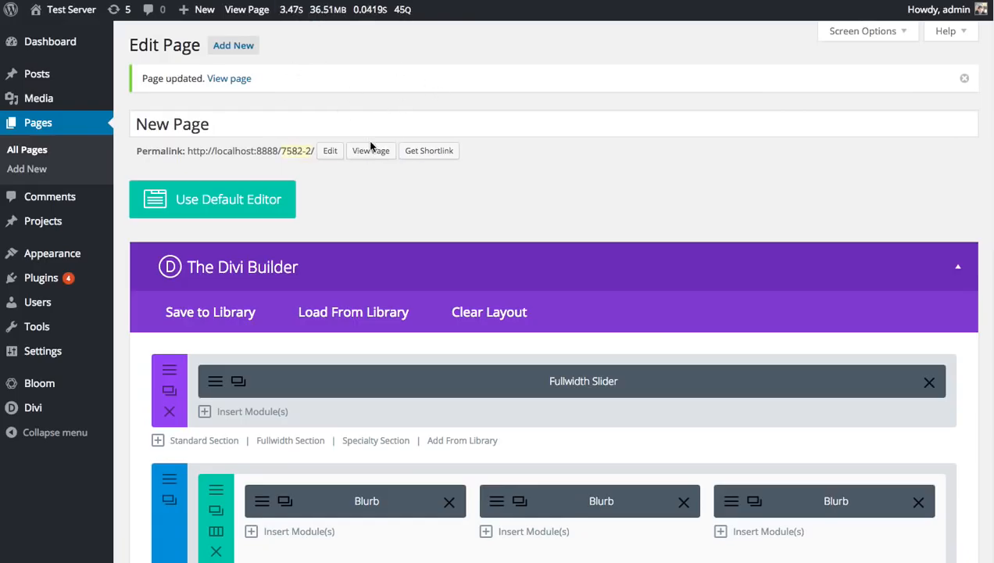
pyautogui.click(371, 150)
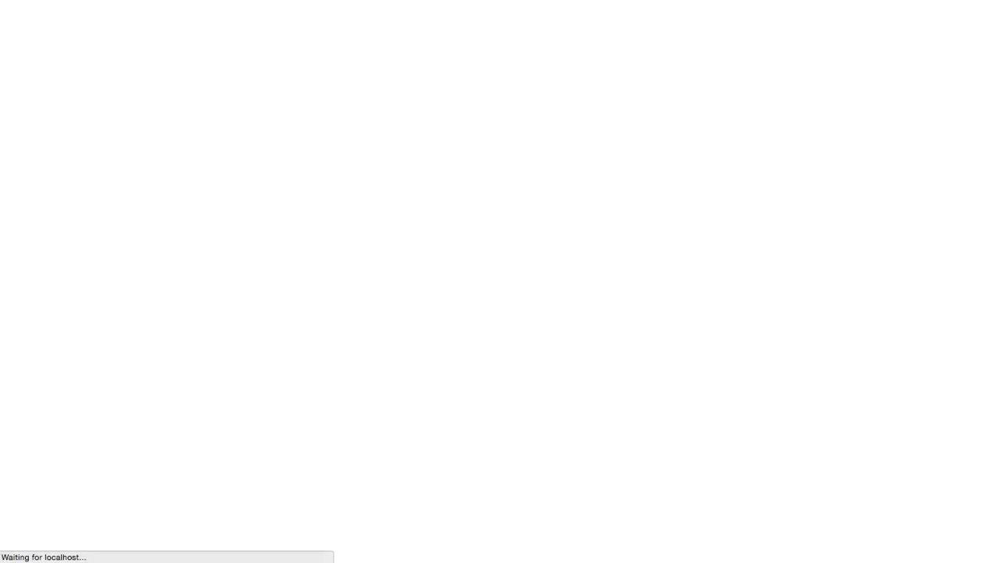
pyautogui.scroll(-15, 513, 126)
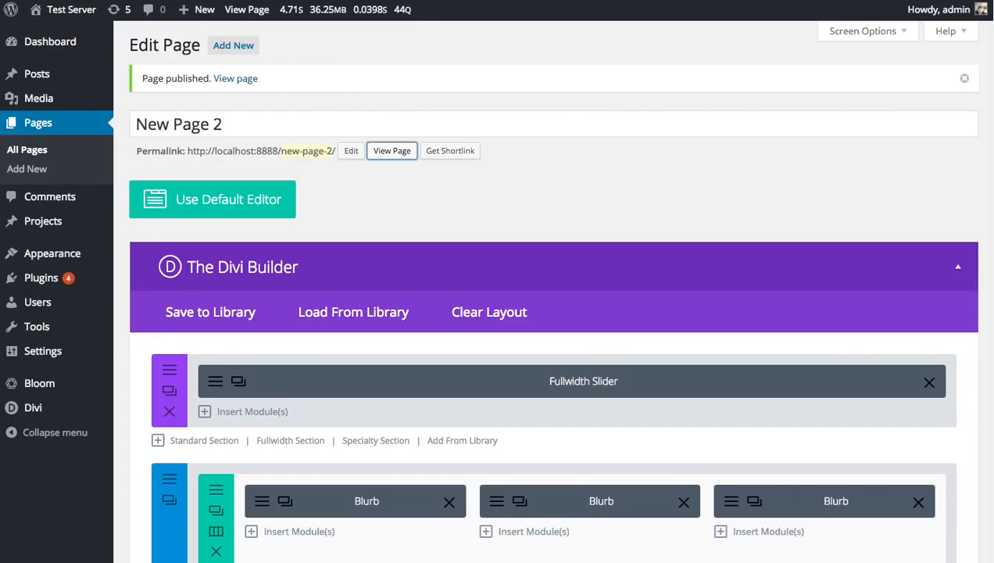
# - Review the general settings of the Call To Action module in the global footer section of New Page 2
pyautogui.scroll(-10, 551, 252)
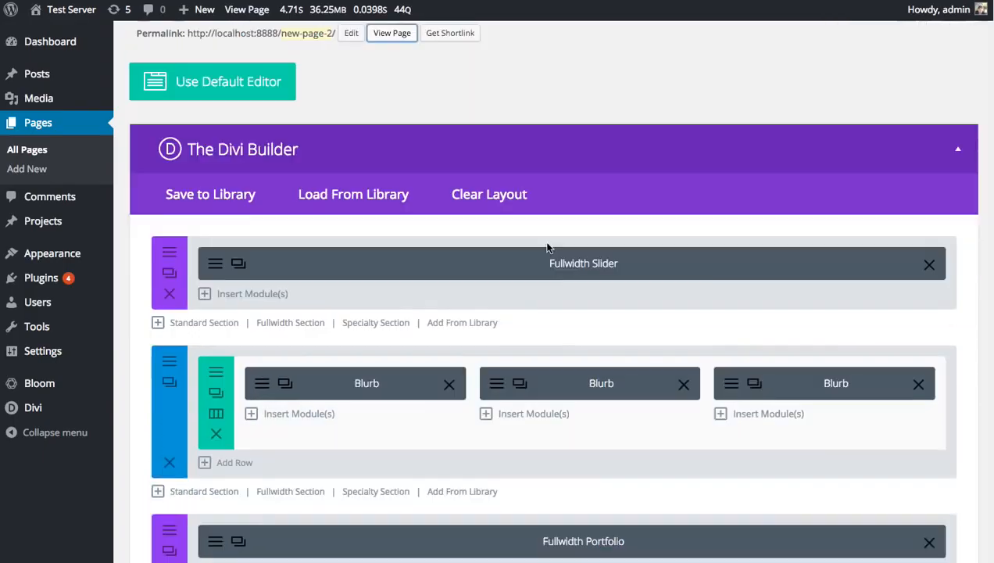
pyautogui.scroll(4, 552, 252)
pyautogui.scroll(2, 557, 257)
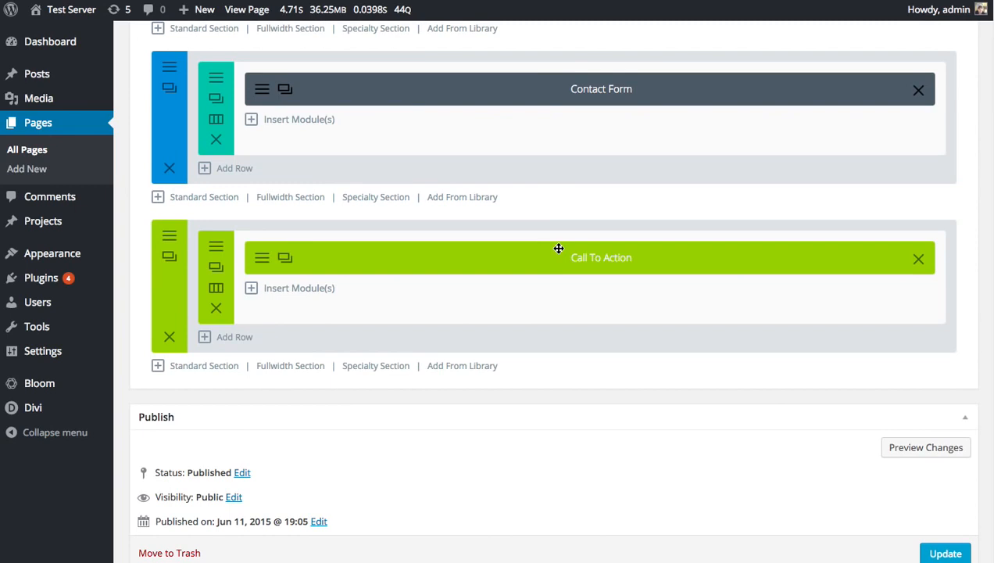
pyautogui.click(262, 259)
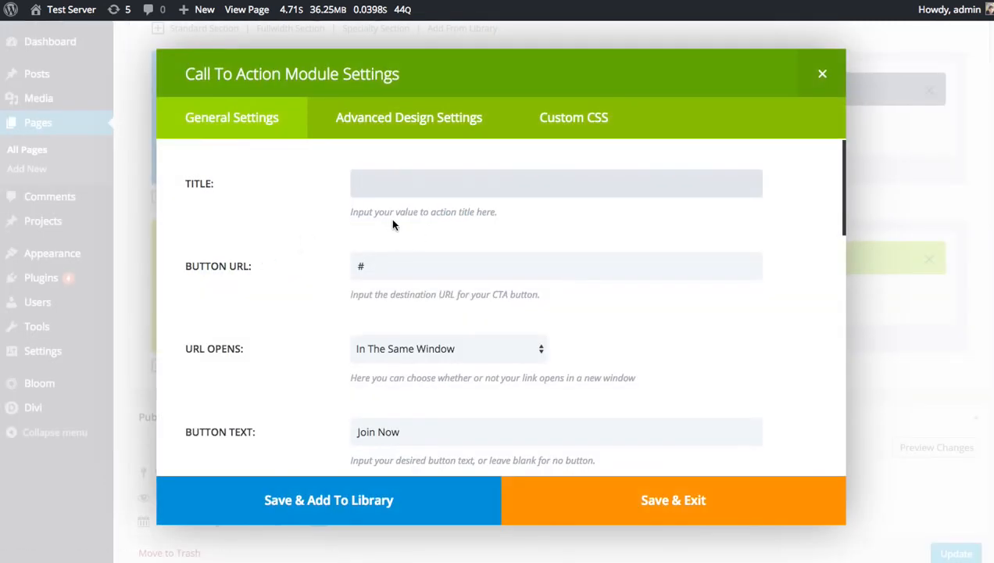
pyautogui.scroll(-5, 362, 218)
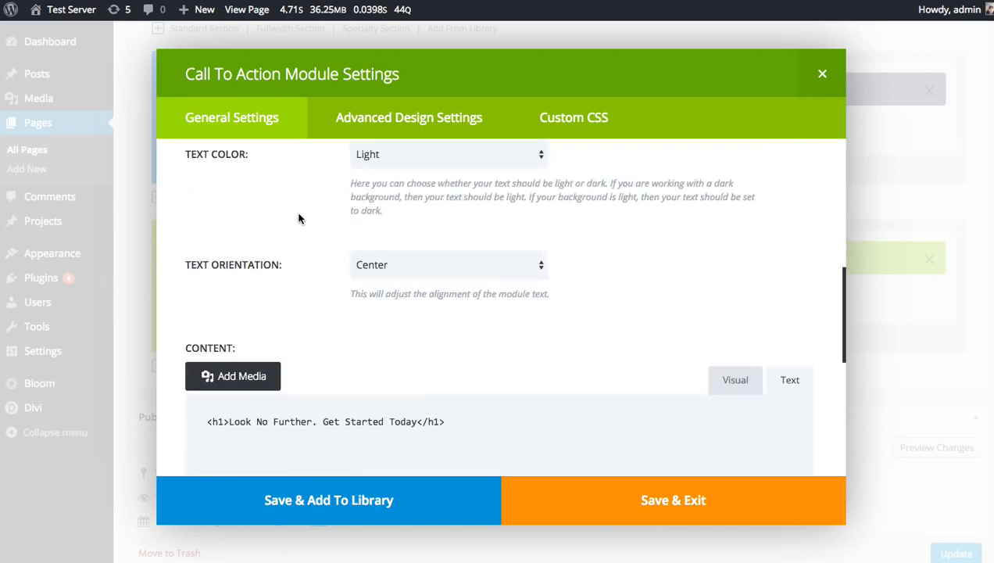
pyautogui.scroll(-5, 301, 221)
pyautogui.scroll(10, 296, 238)
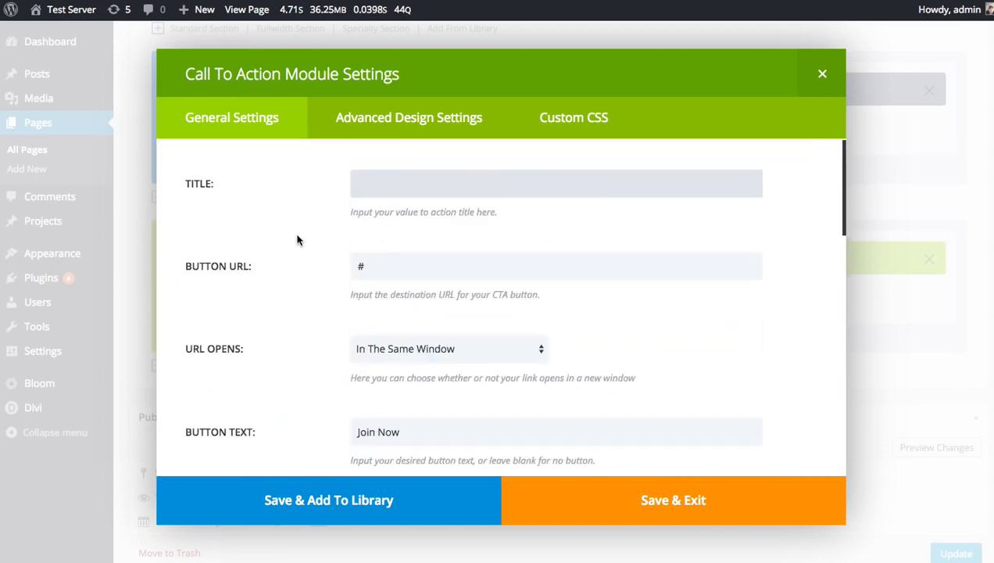
pyautogui.scroll(-4, 297, 231)
pyautogui.scroll(-1, 298, 223)
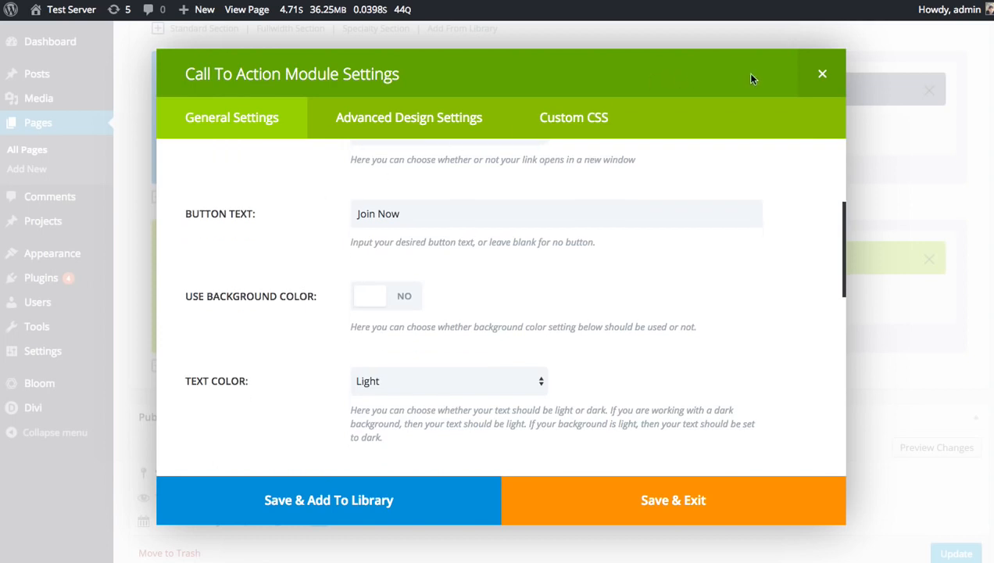
pyautogui.click(817, 75)
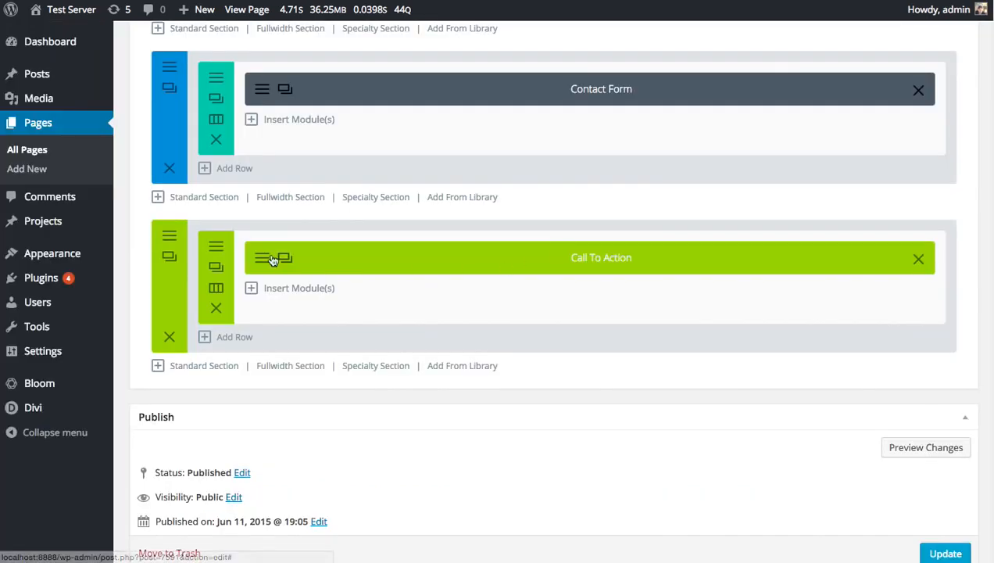
# - Set the global footer section's background color to the purple swatch and update New Page 2
pyautogui.click(169, 238)
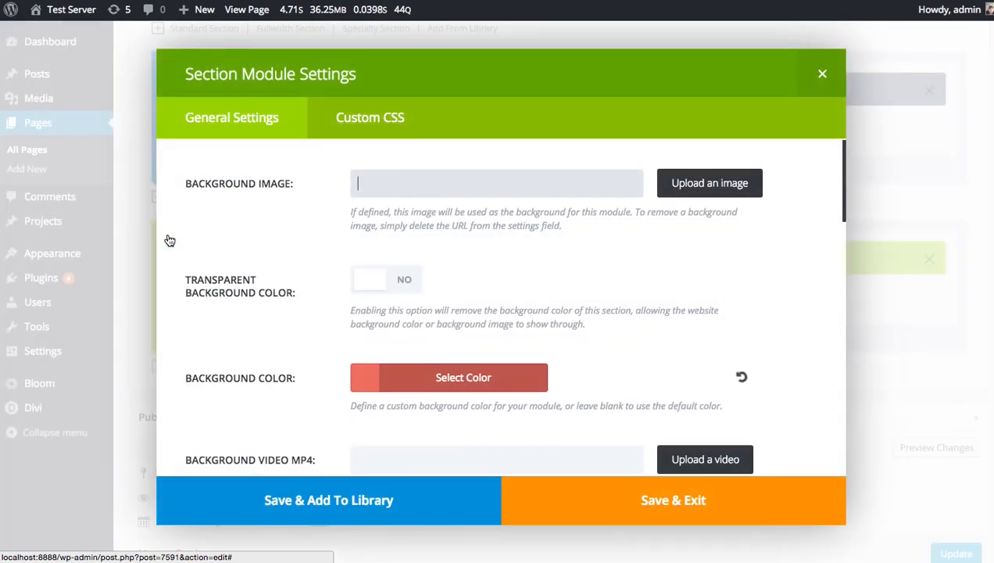
pyautogui.click(461, 363)
pyautogui.scroll(-3, 477, 372)
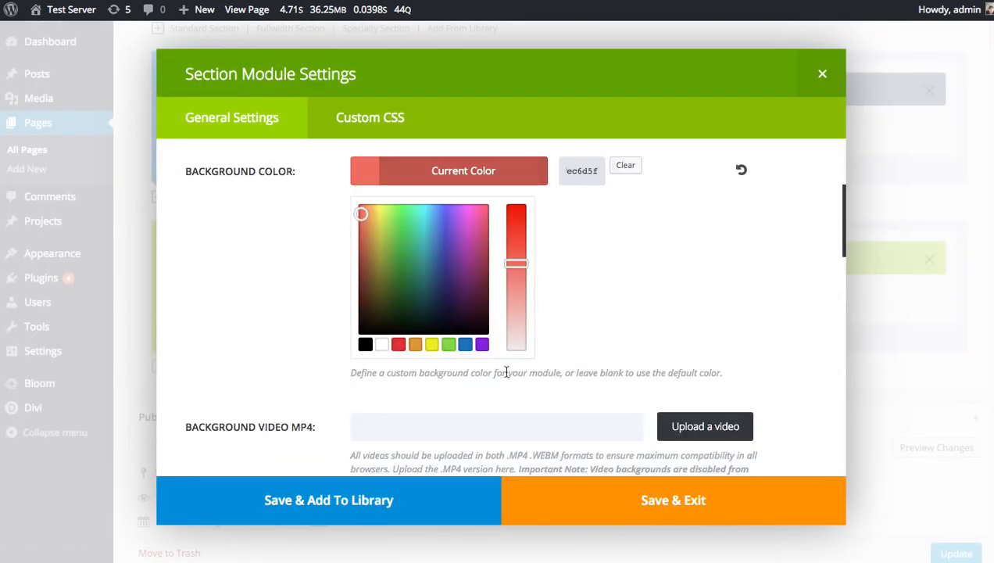
pyautogui.click(481, 345)
pyautogui.click(624, 496)
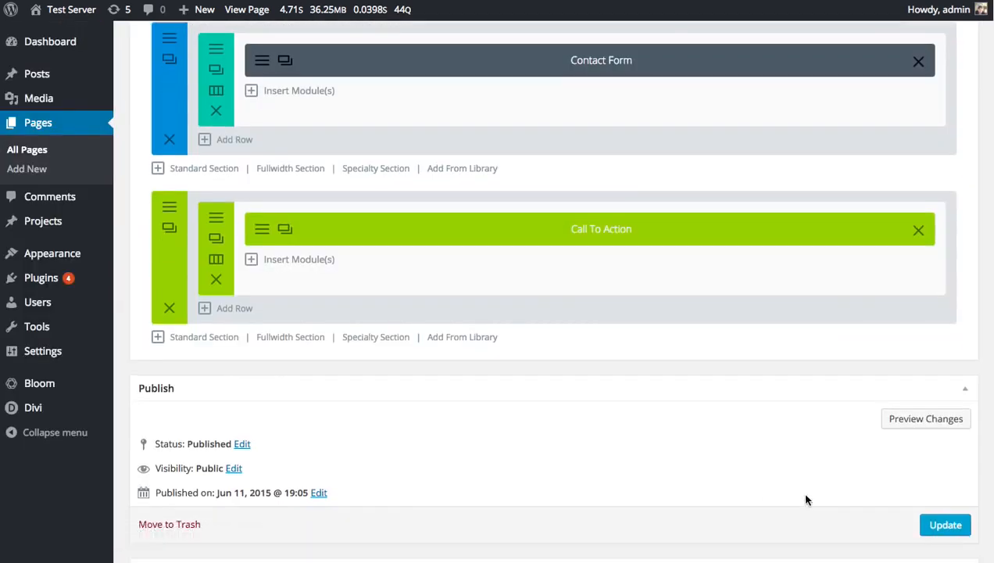
pyautogui.scroll(-2, 806, 499)
pyautogui.click(935, 443)
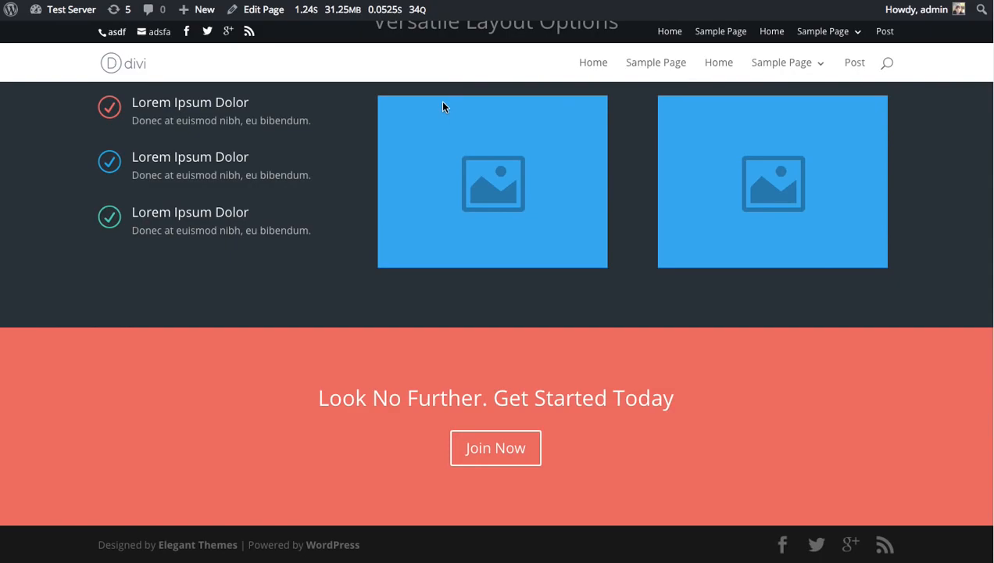
# - Reload both live pages to check the background color of their shared footer section
pyautogui.press('super+r')
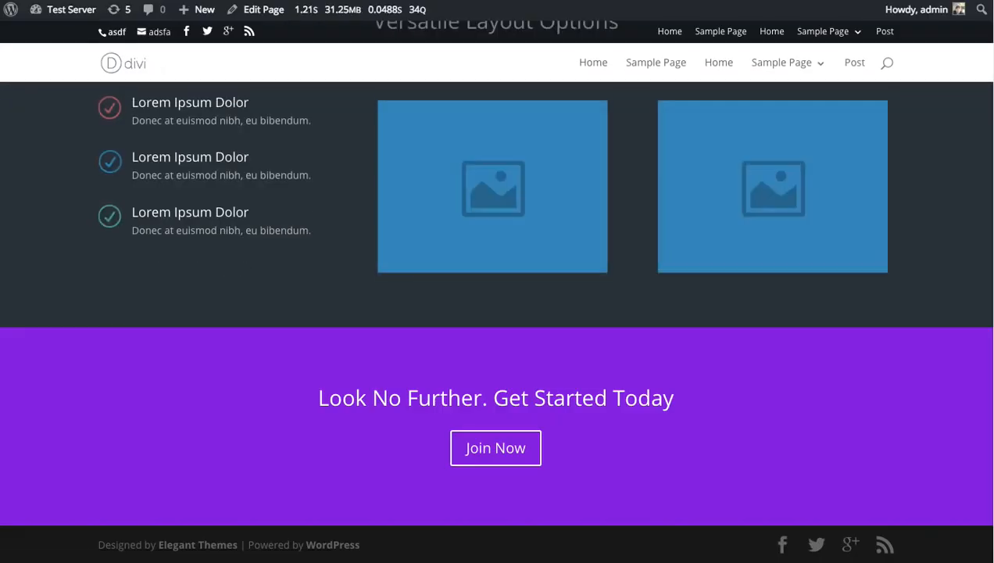
pyautogui.hotkey('ctrl', 'Tab')
pyautogui.press('super+r')
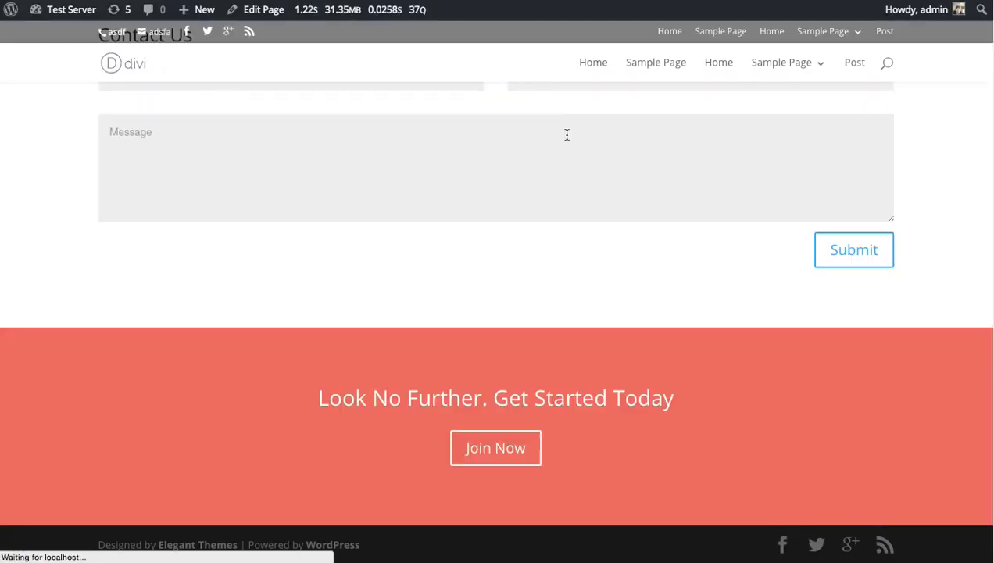